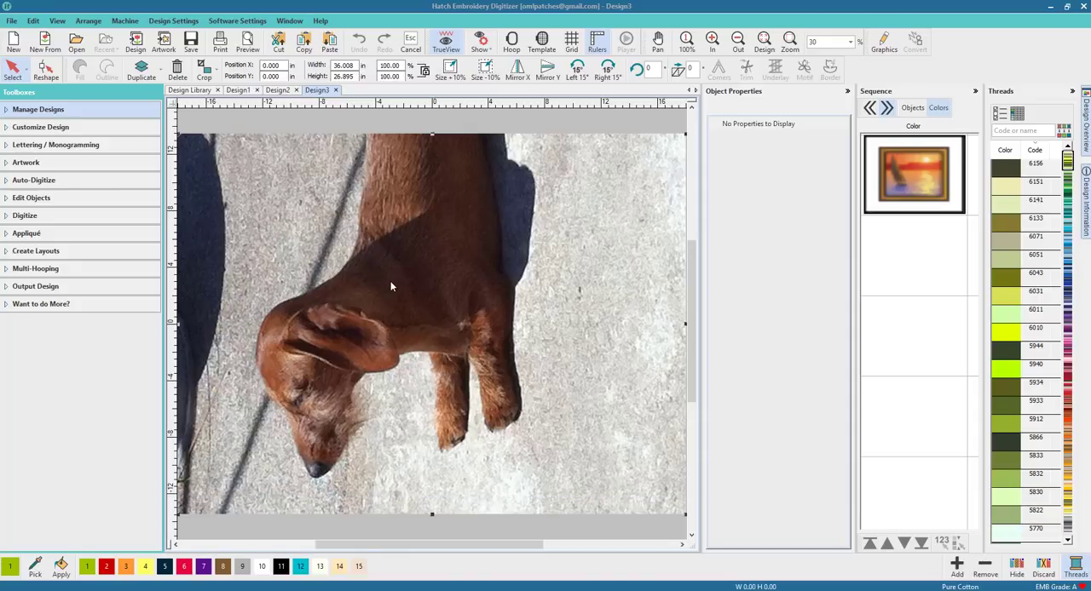
Step: Rotate the dog photo by -90° so the dog appears upright
click(392, 273)
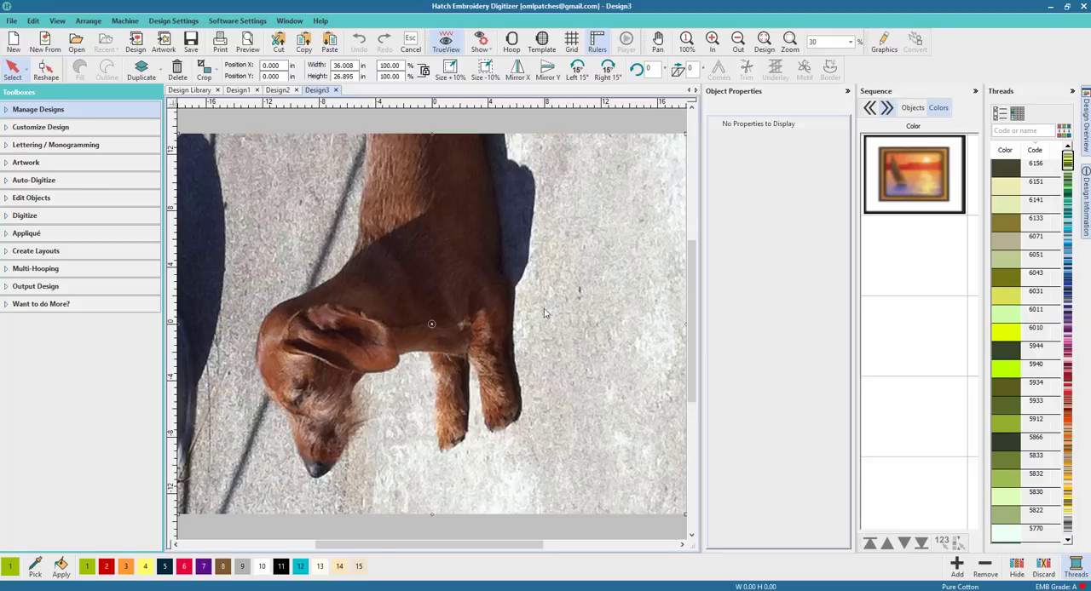
scroll(615, 146, down, 1)
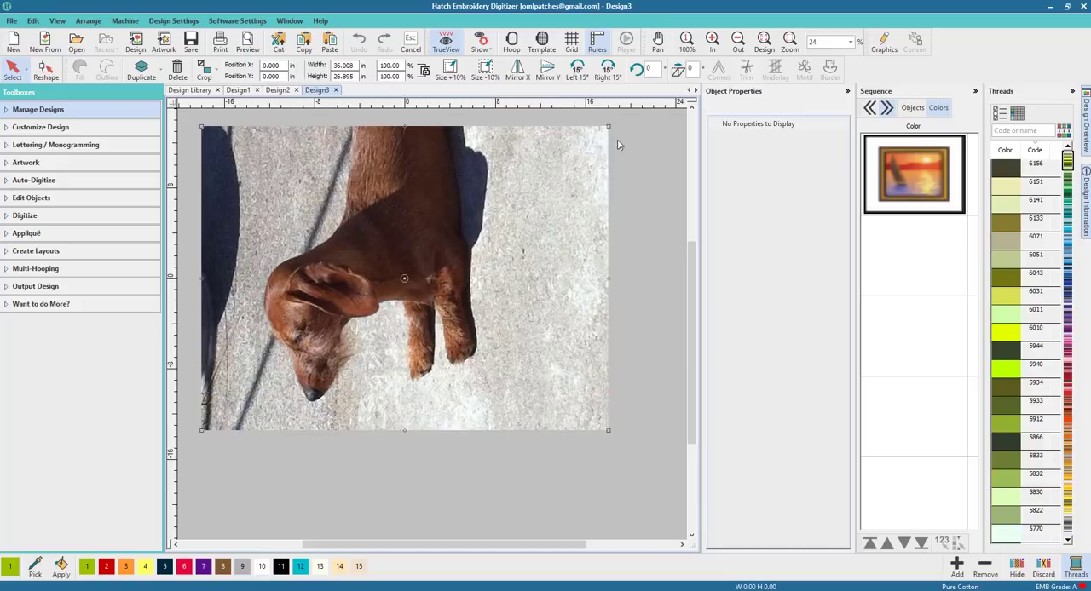
drag(608, 127, 515, 428)
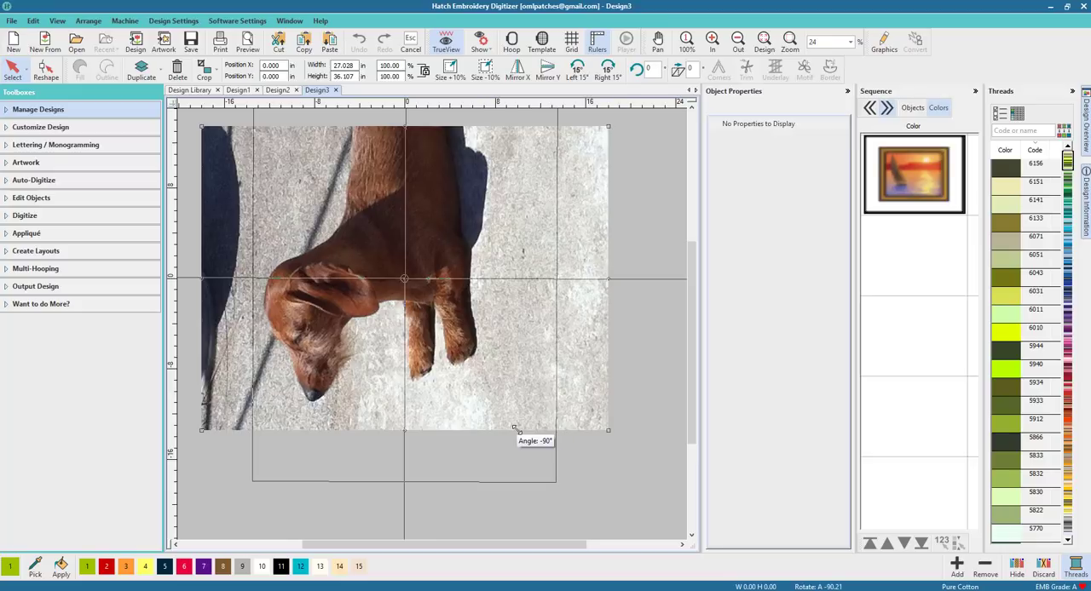
drag(515, 427, 515, 428)
click(588, 329)
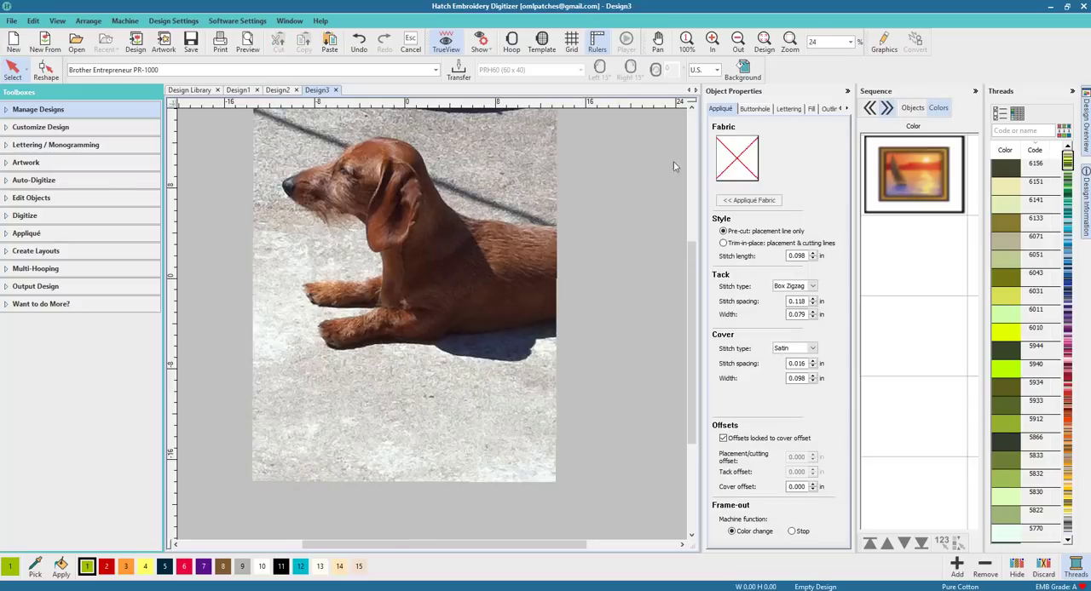
Step: Crop the photo to a 10-point star shape and undo the crop
click(693, 107)
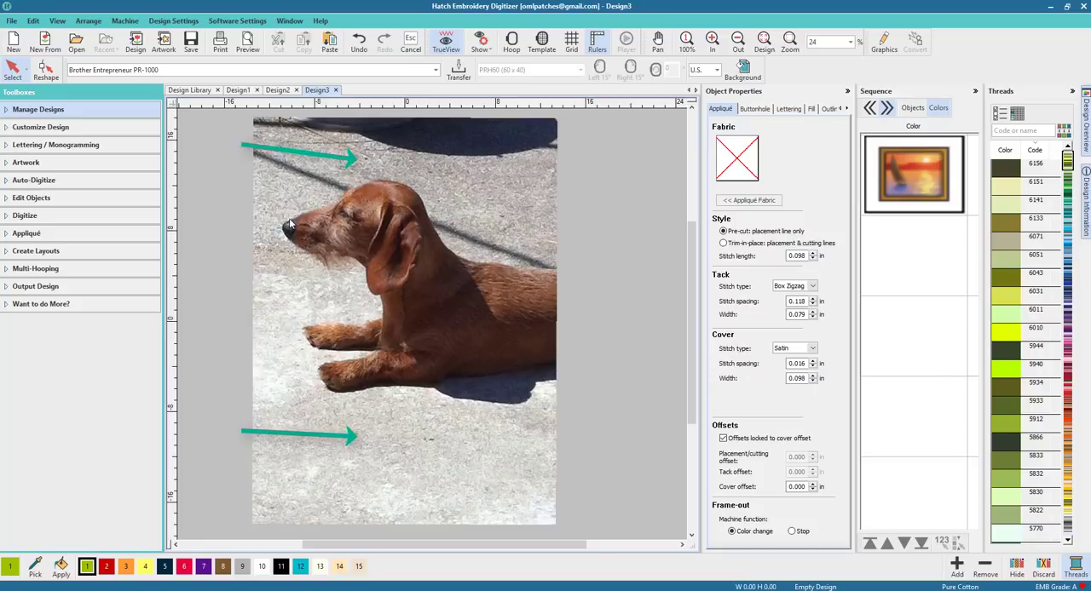
click(413, 237)
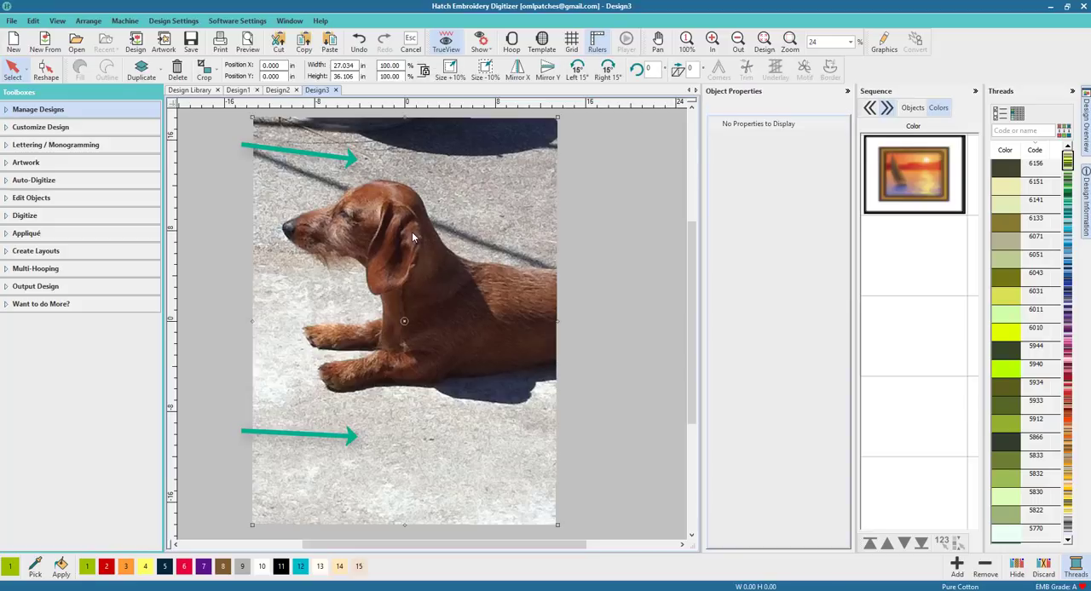
click(216, 70)
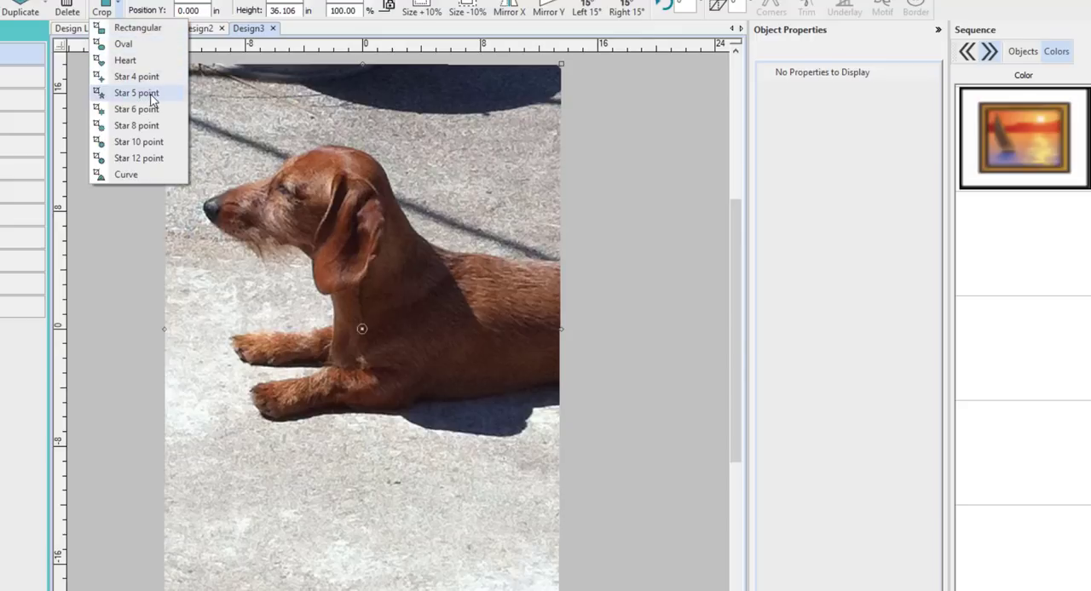
click(150, 147)
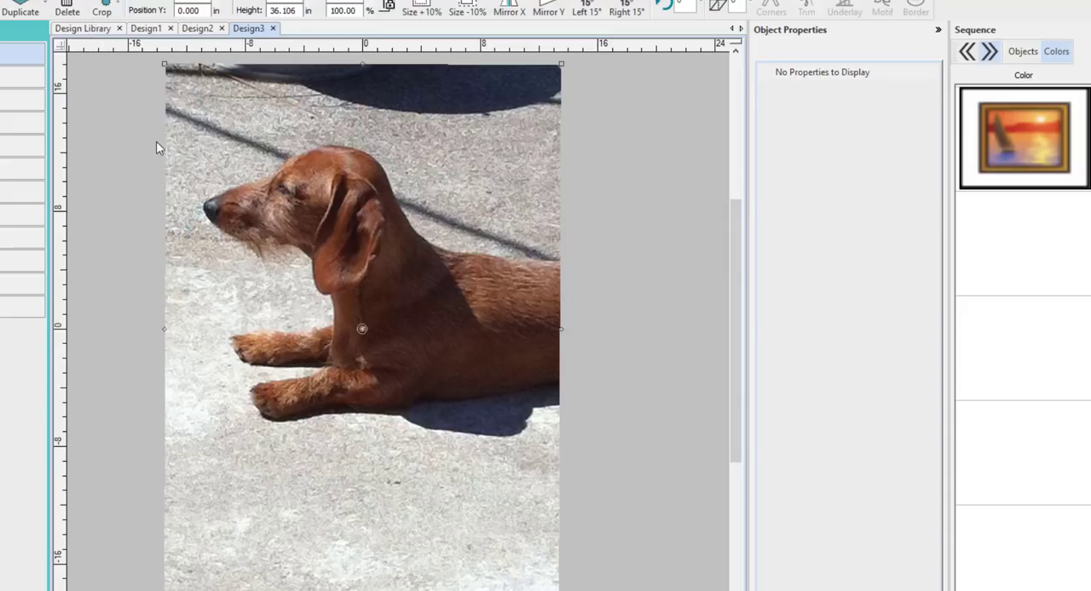
drag(396, 347, 565, 480)
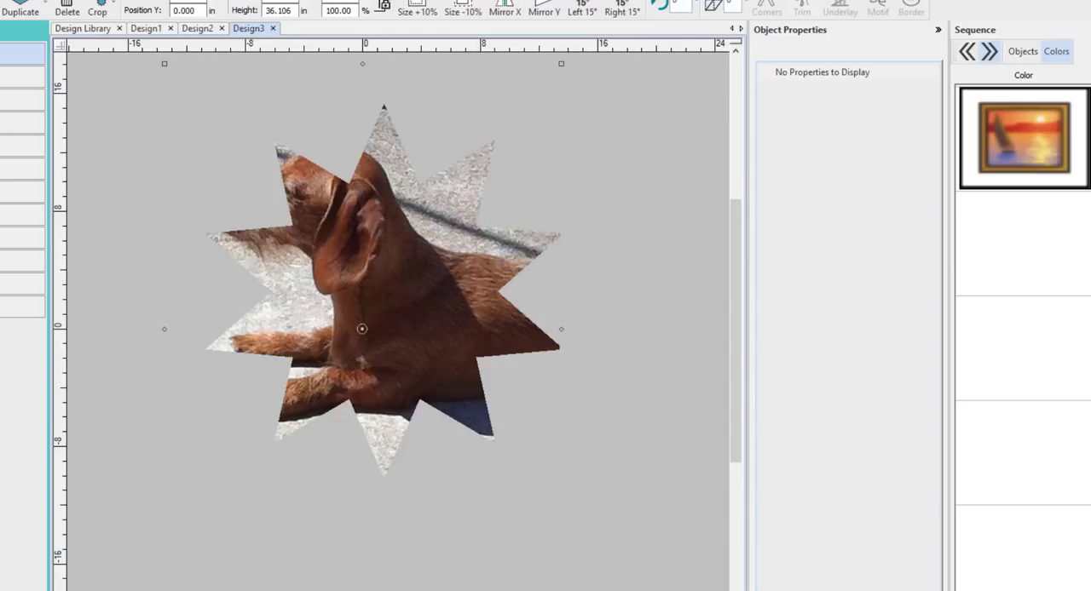
key(ctrl+z)
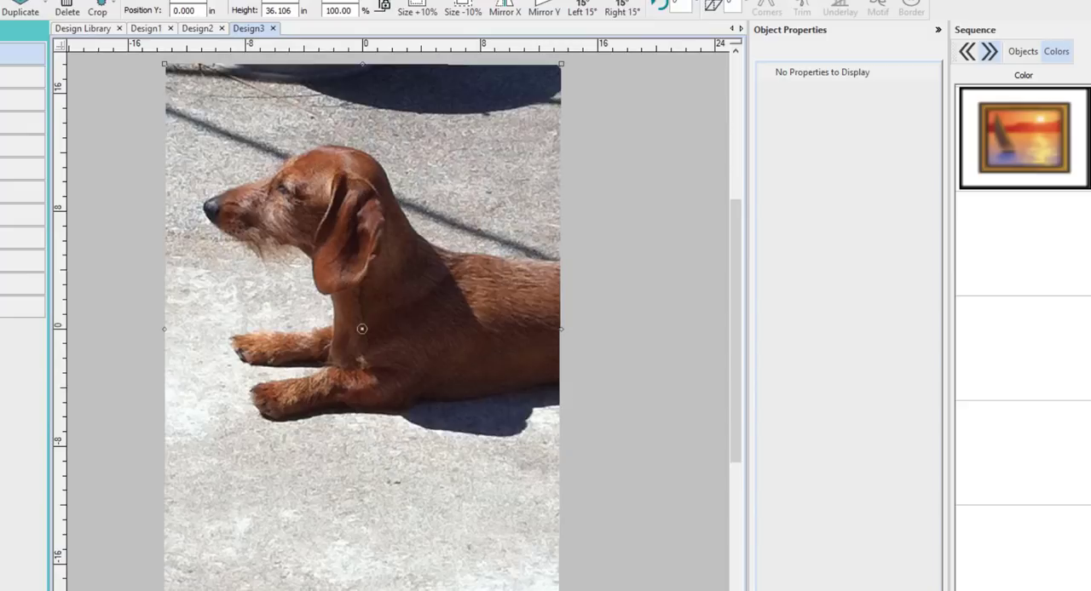
Step: Crop the photo again with a smaller star shape around the dog's head and undo it
click(101, 6)
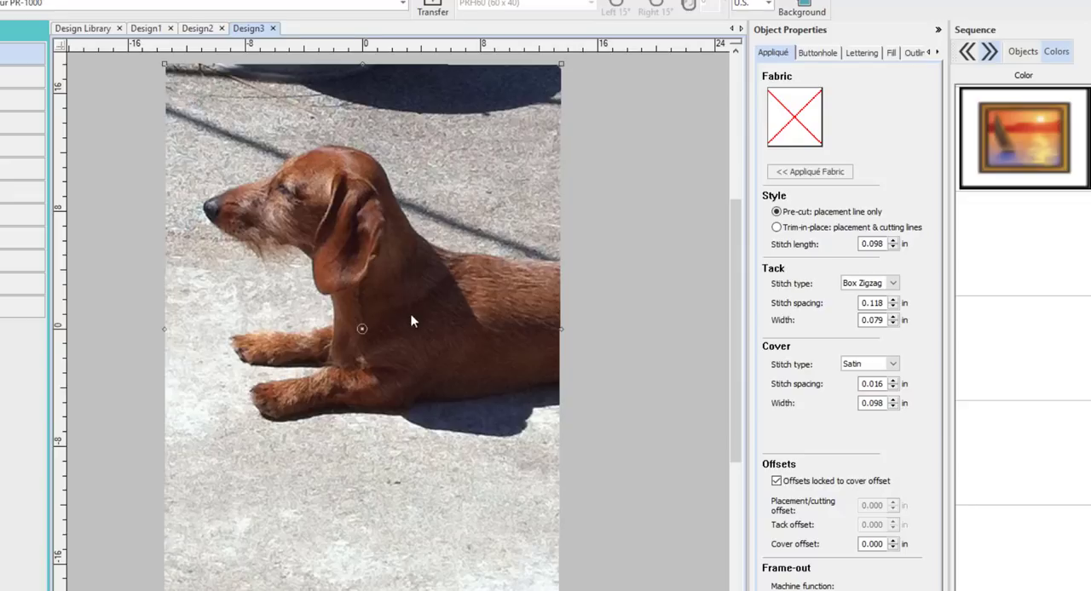
drag(461, 387, 482, 407)
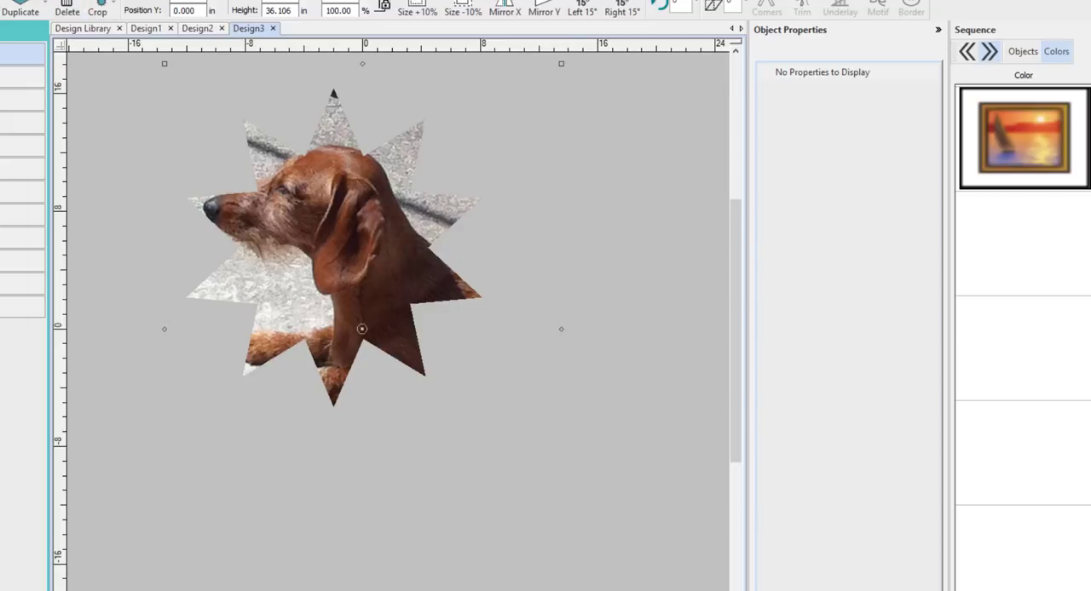
click(0, 0)
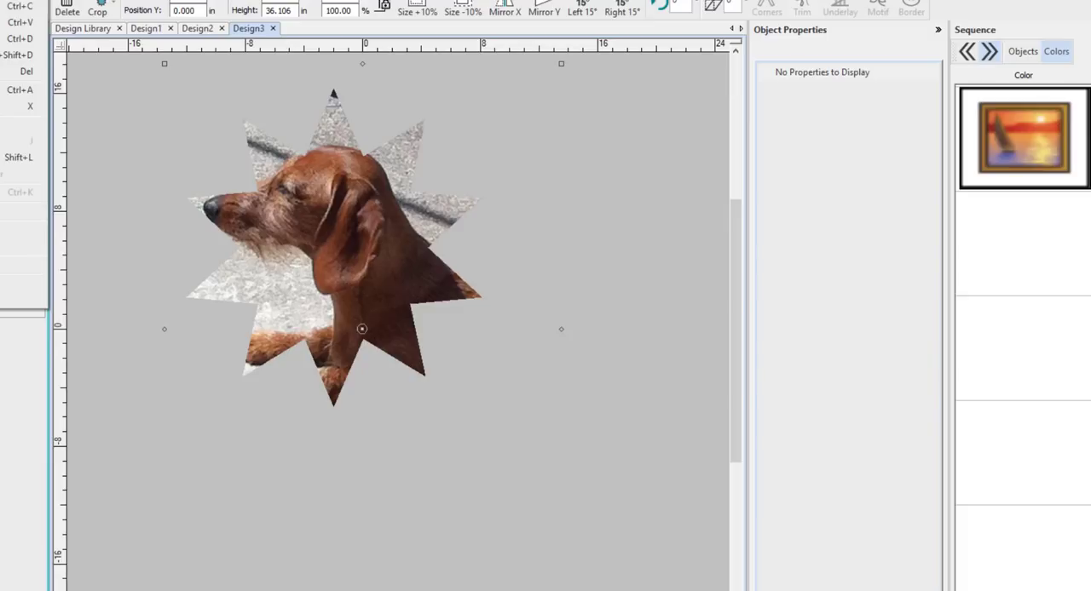
click(9, 0)
click(588, 196)
click(337, 138)
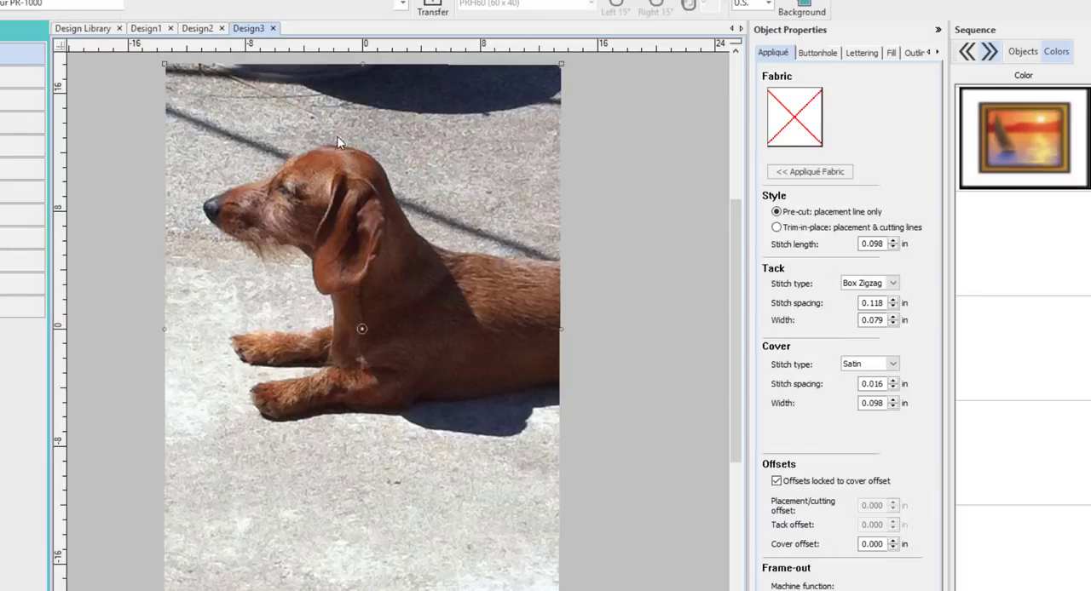
Step: Crop the photo with a rectangular crop around the dog
click(113, 7)
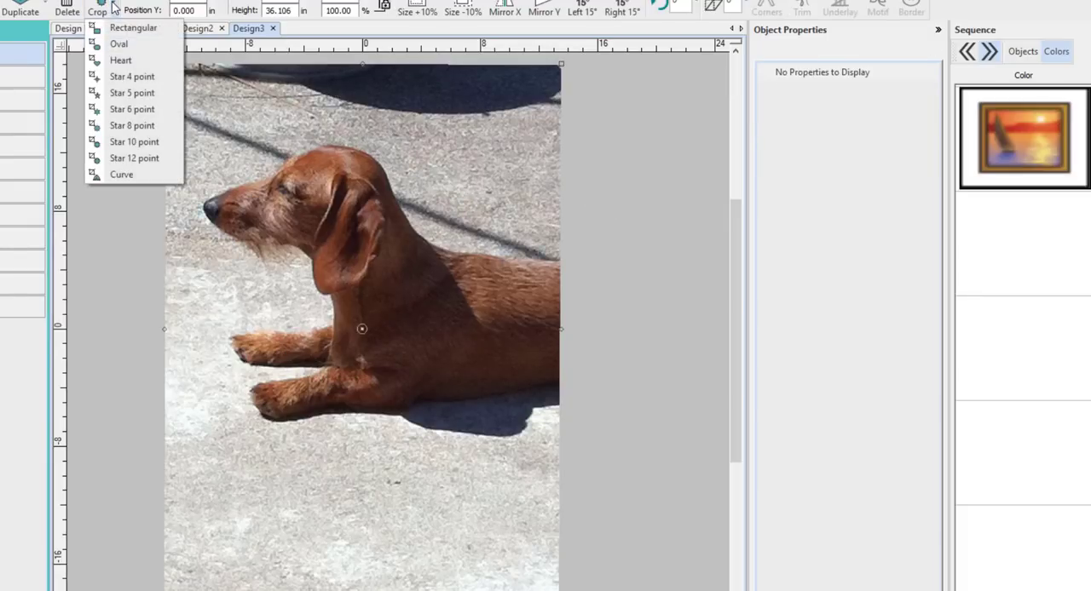
click(133, 27)
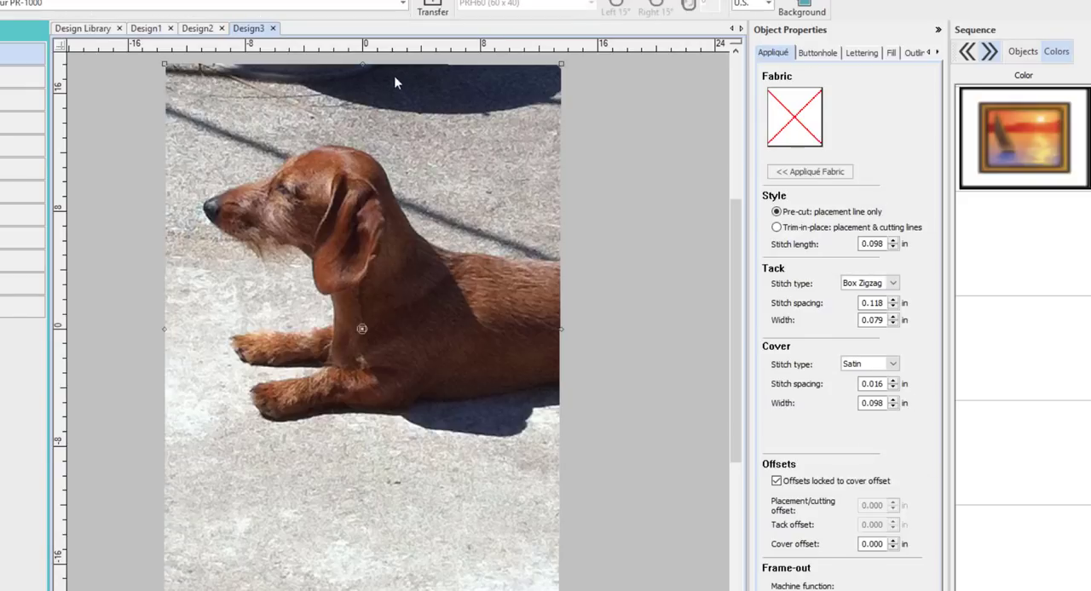
click(85, 12)
drag(181, 85, 560, 451)
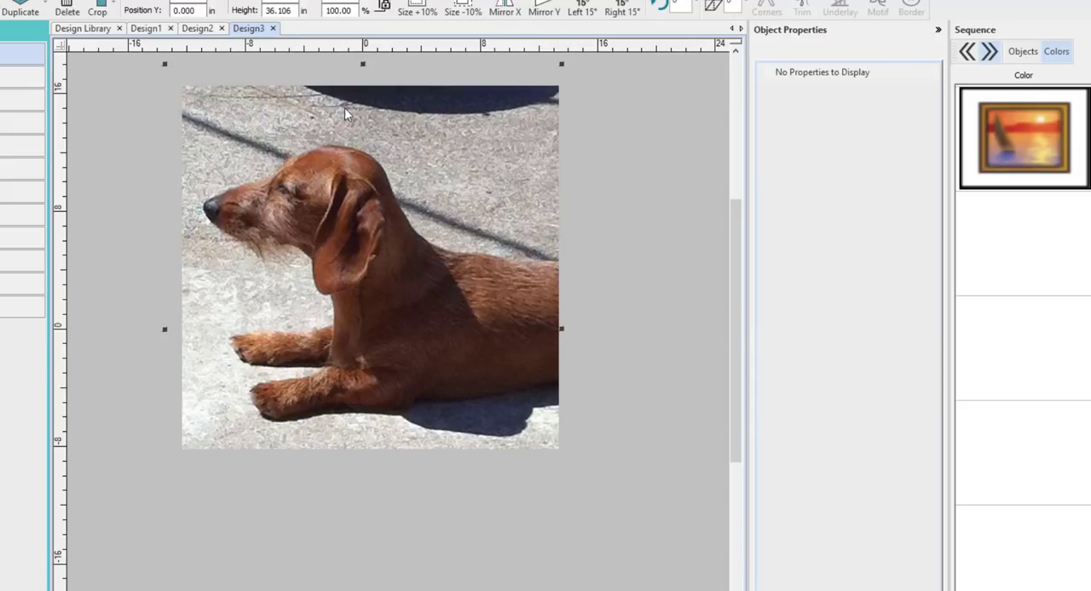
Step: Tighten the rectangular crop to trim the shadow above the dog
click(189, 84)
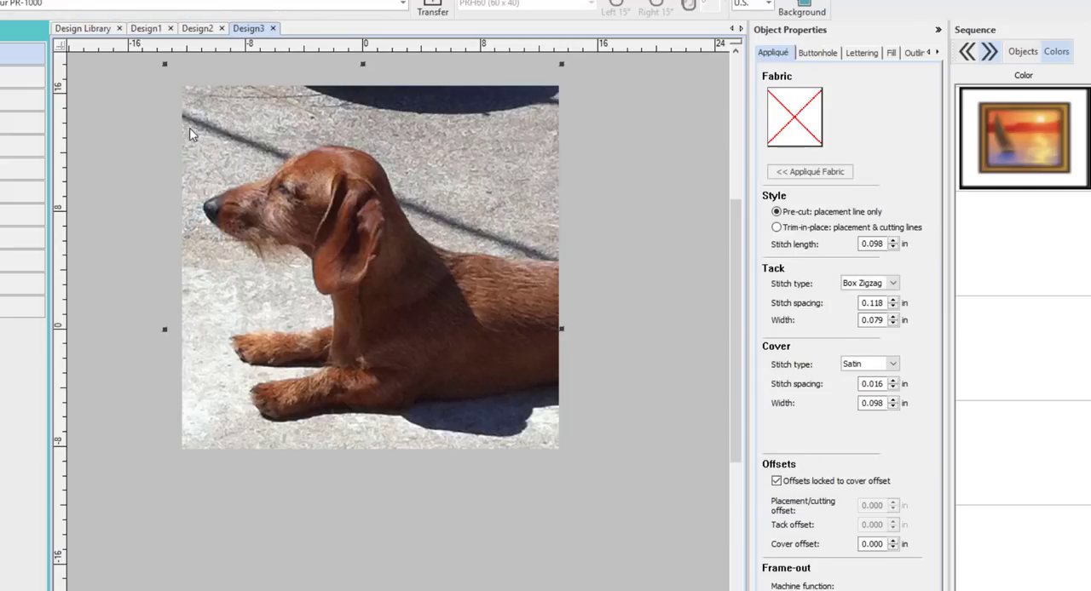
drag(452, 205, 558, 452)
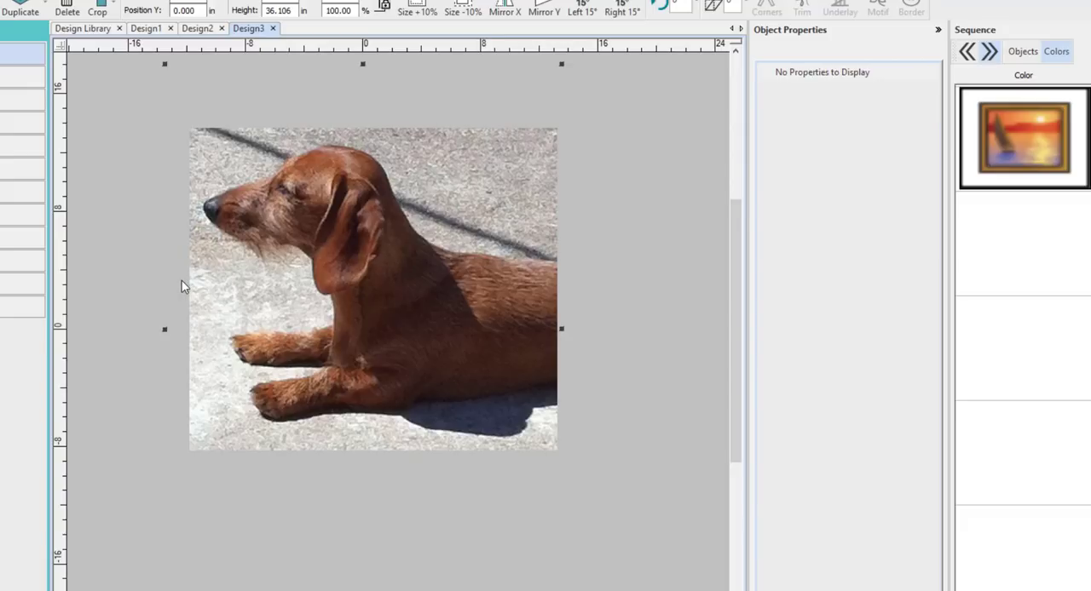
click(107, 135)
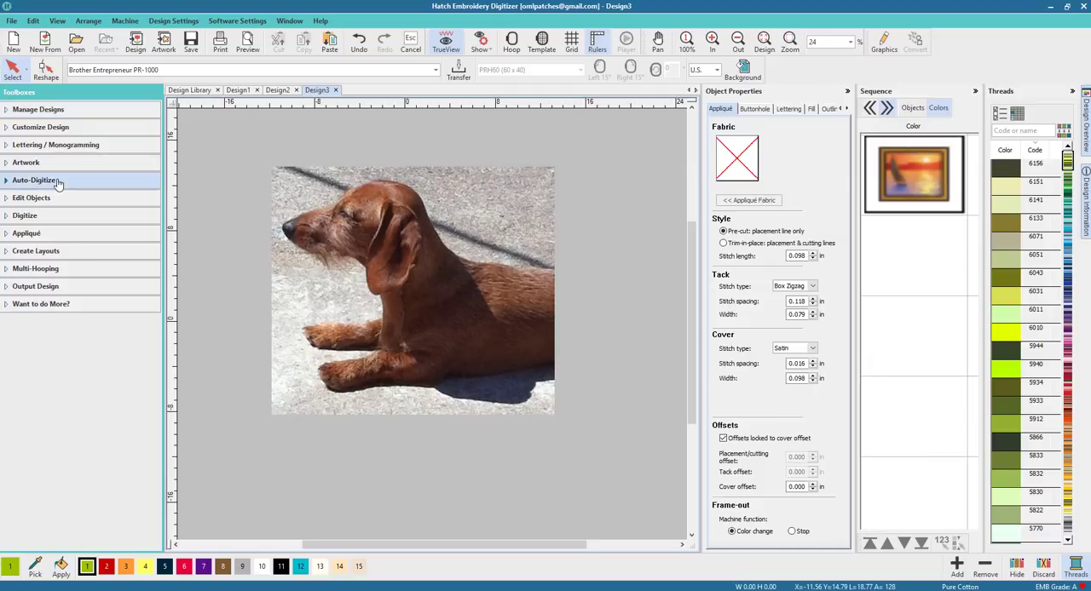
Step: Start Color PhotoStitch from Auto-Digitize on the cropped photo, accepting the automatic resize
click(34, 180)
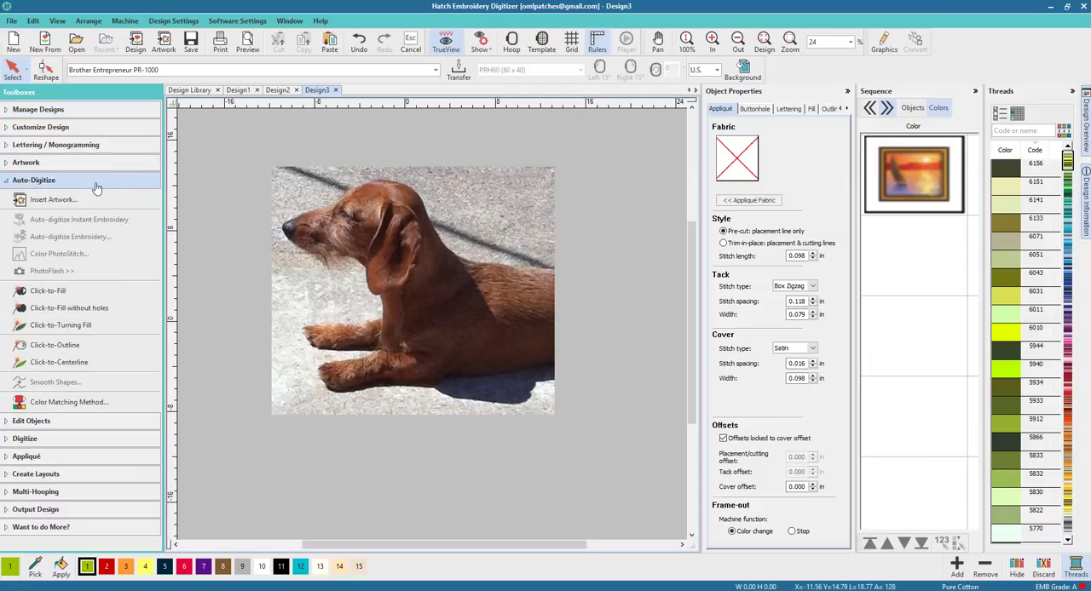
click(358, 261)
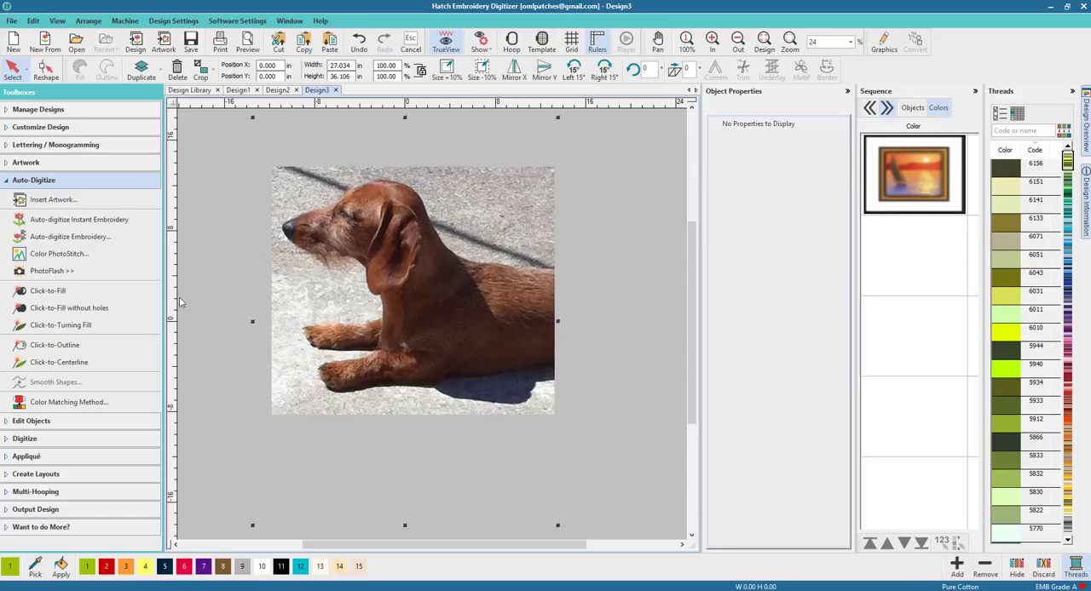
click(77, 253)
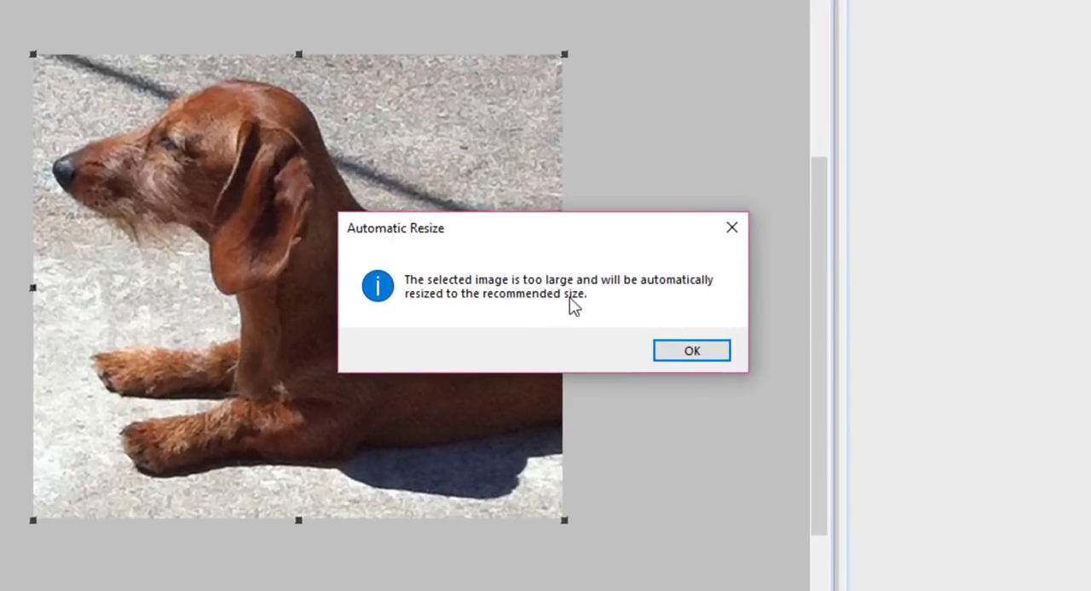
click(692, 352)
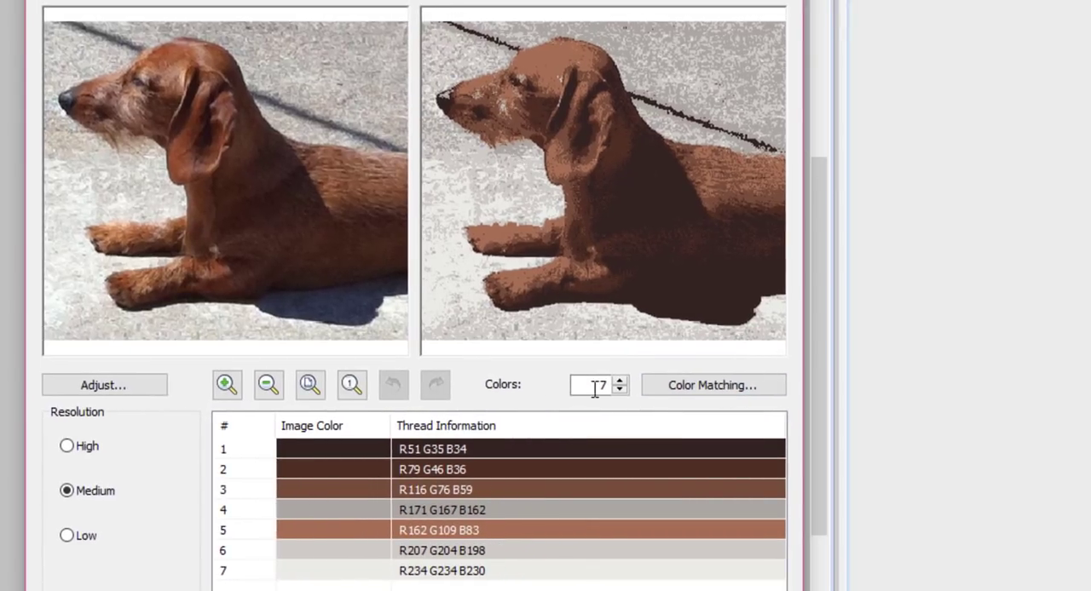
Step: Set the PhotoStitch resolution to High and the number of colors to 6, then confirm
click(93, 458)
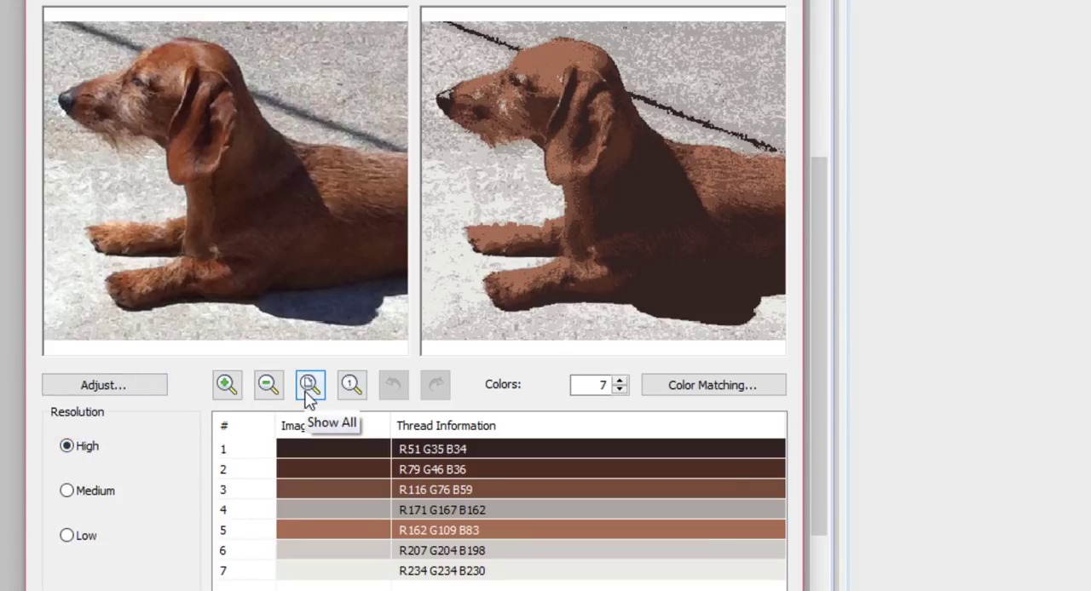
click(621, 383)
click(621, 382)
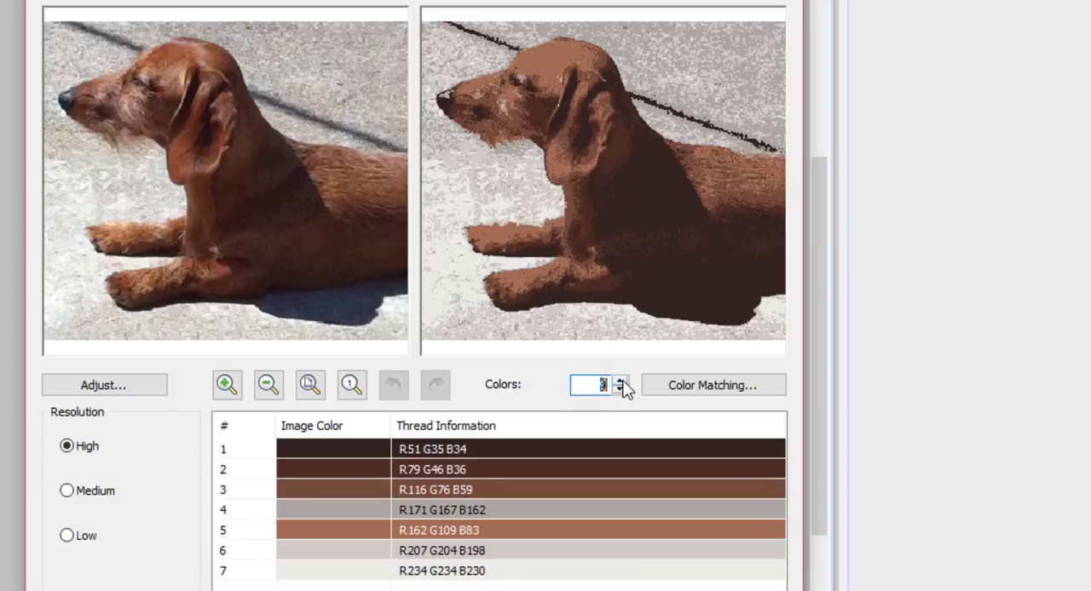
click(621, 381)
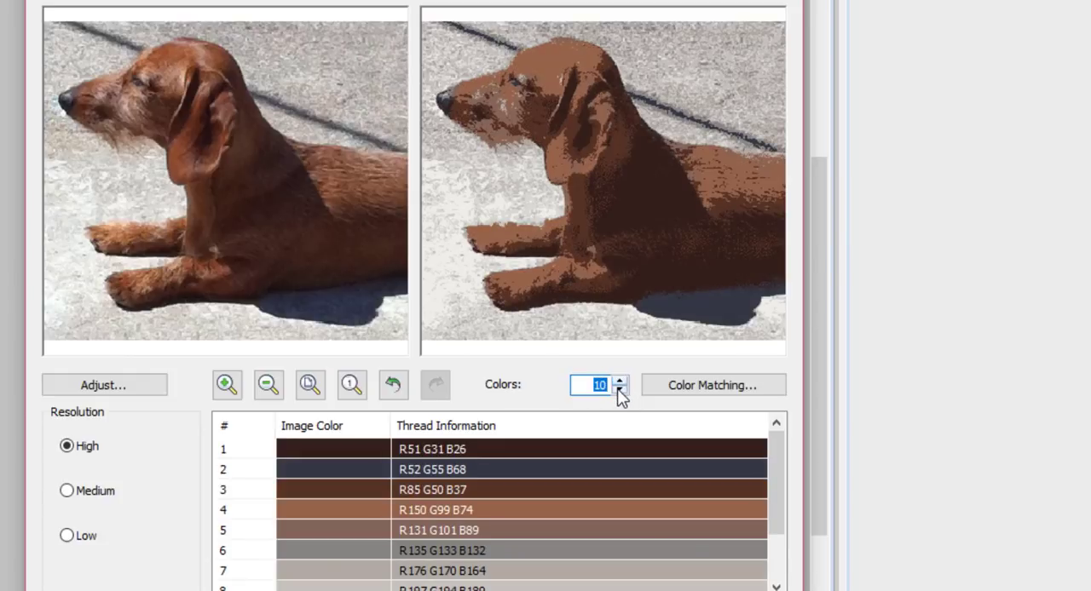
click(621, 392)
click(621, 392)
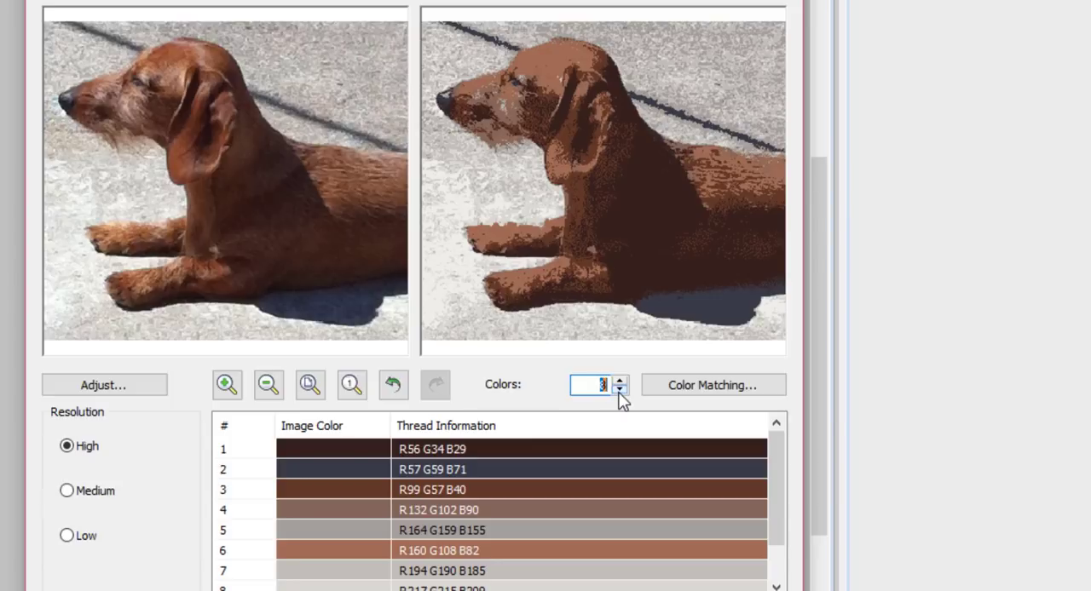
click(621, 392)
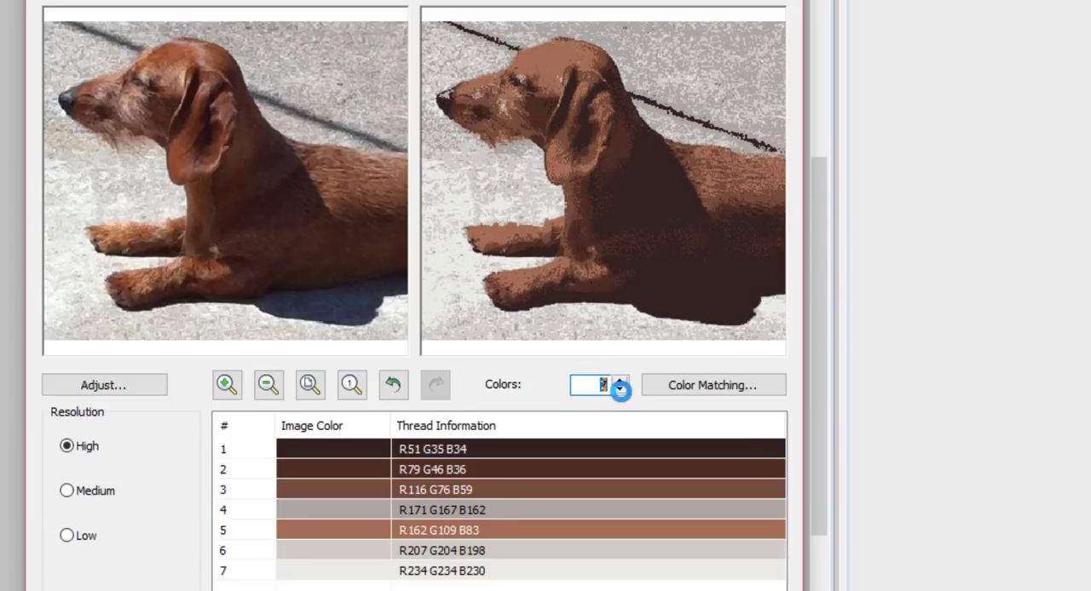
click(621, 392)
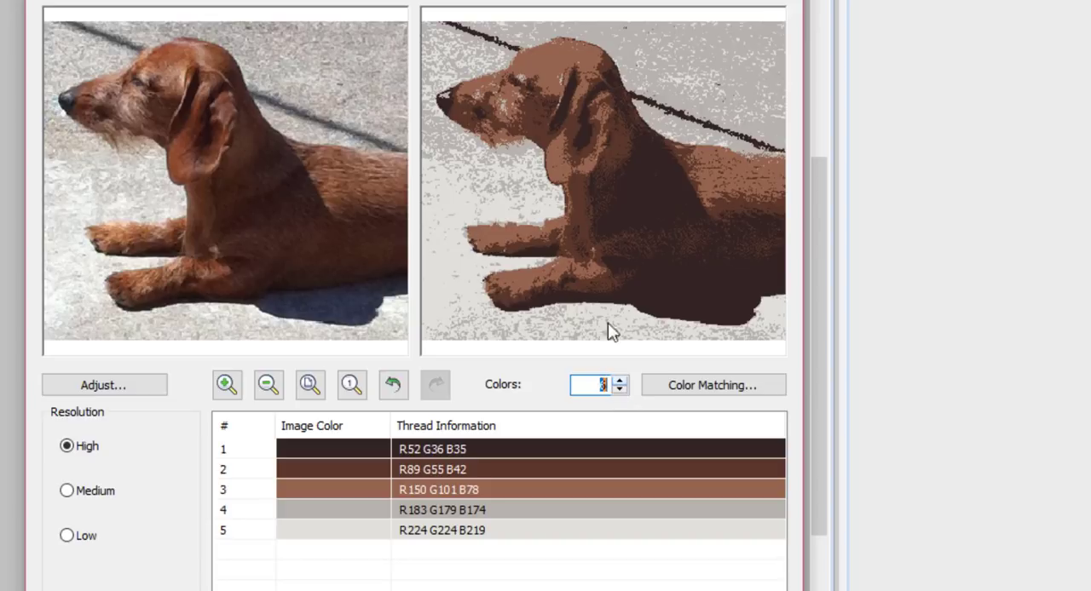
key(Up)
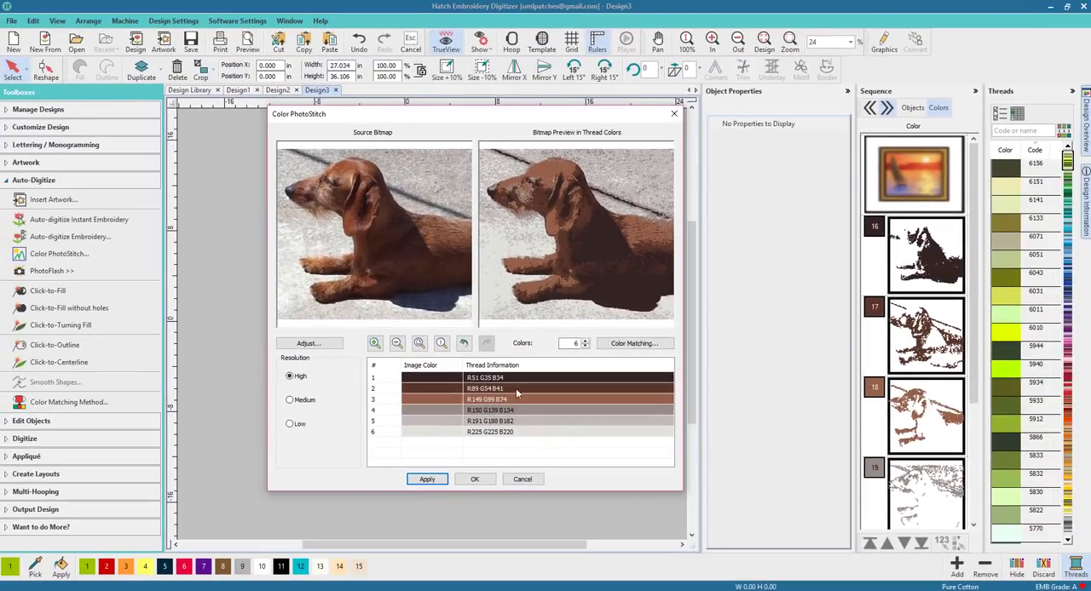
click(474, 479)
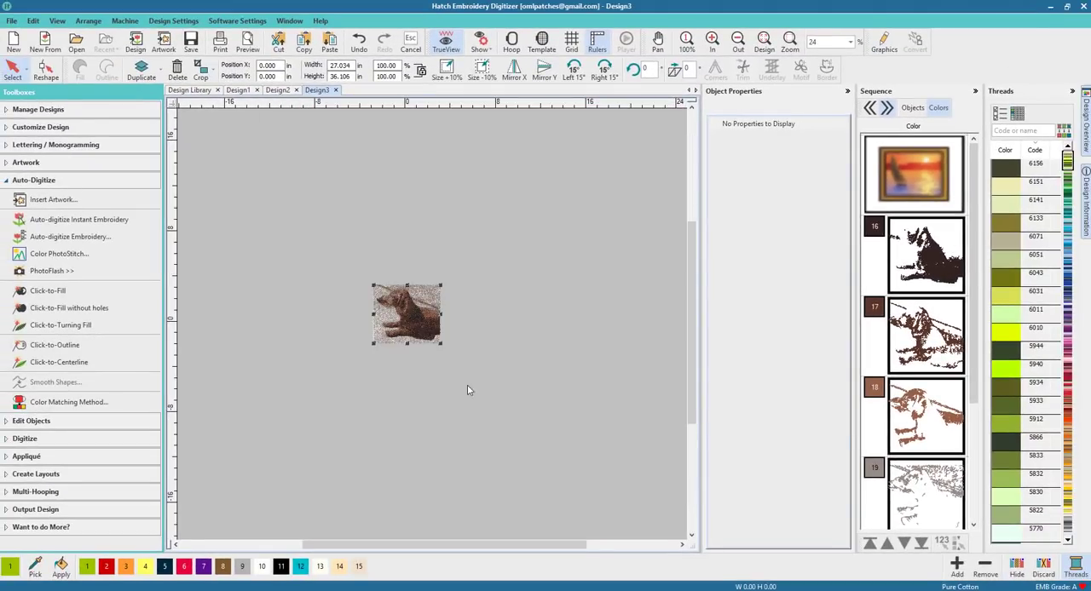
Step: Zoom in to inspect the generated photo stitching
scroll(413, 333, up, 5)
scroll(432, 325, up, 6)
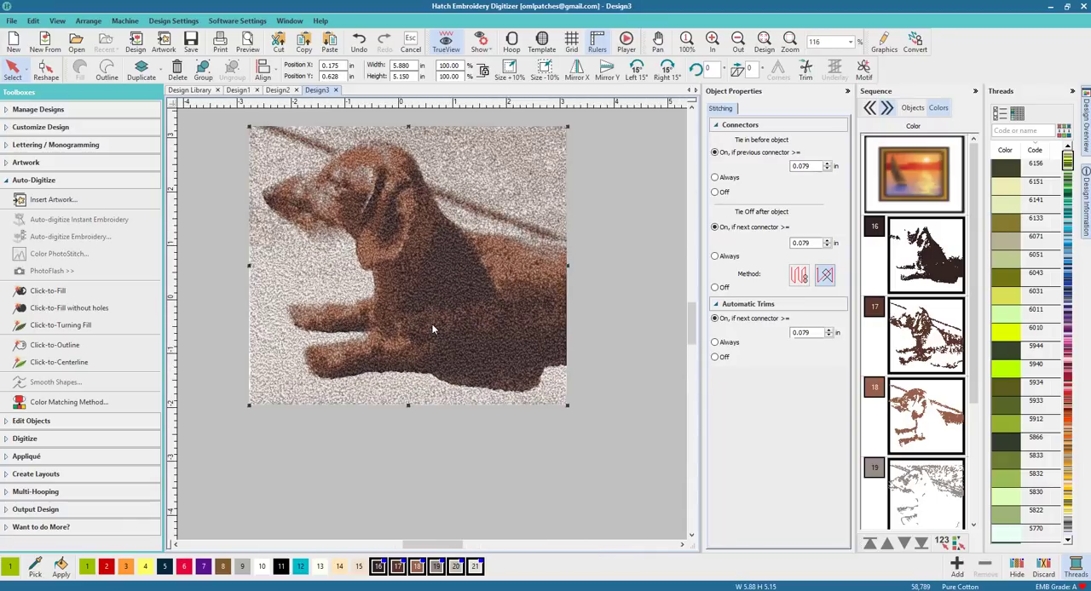
scroll(432, 329, up, 2)
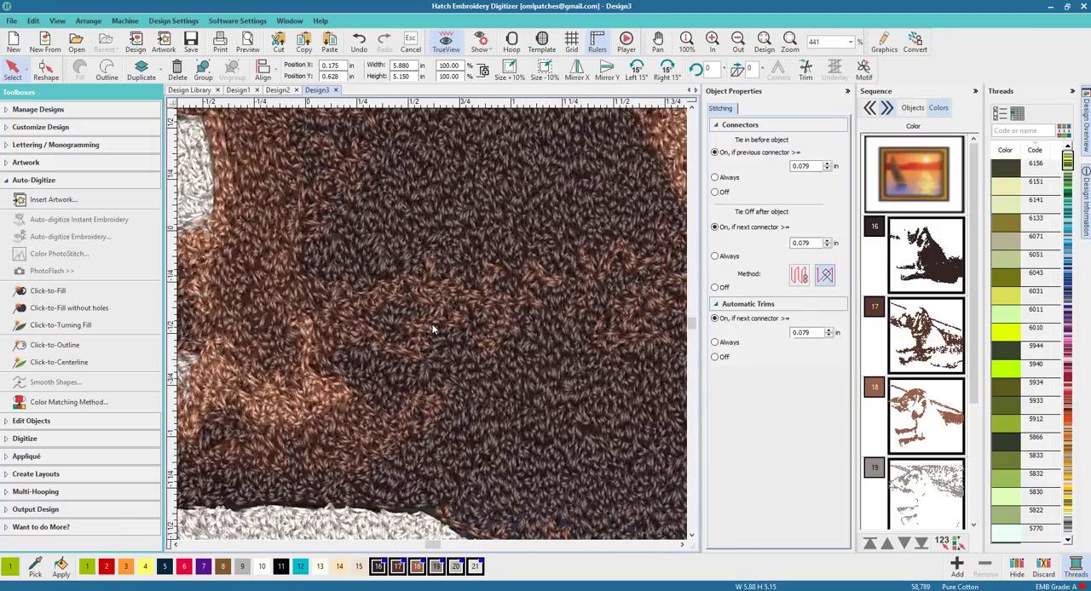
scroll(432, 329, down, 6)
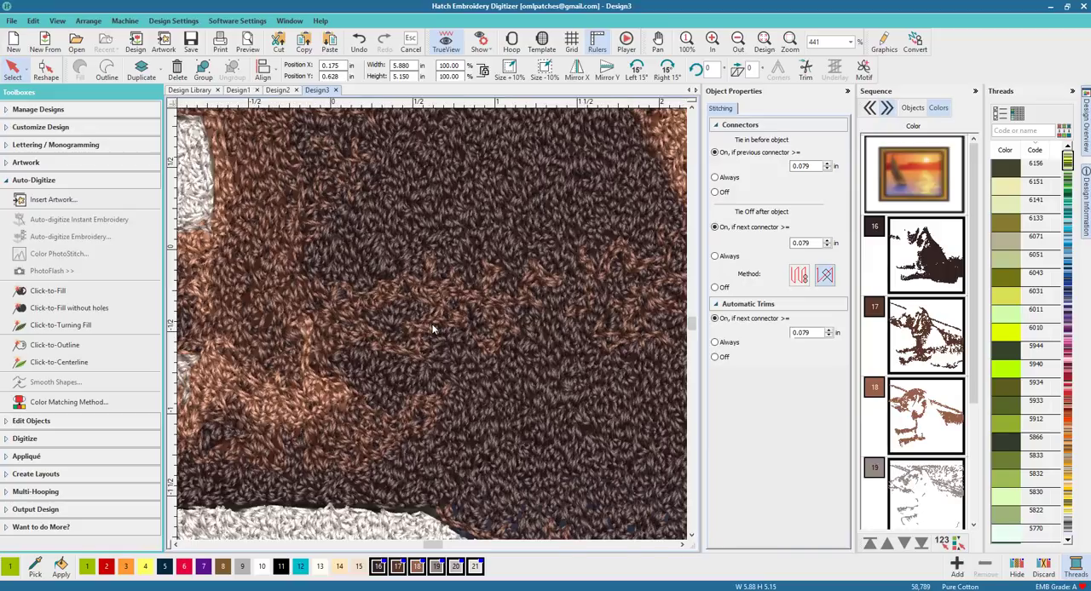
Step: Select all the generated PhotoStitch color objects and group them together
scroll(435, 327, down, 1)
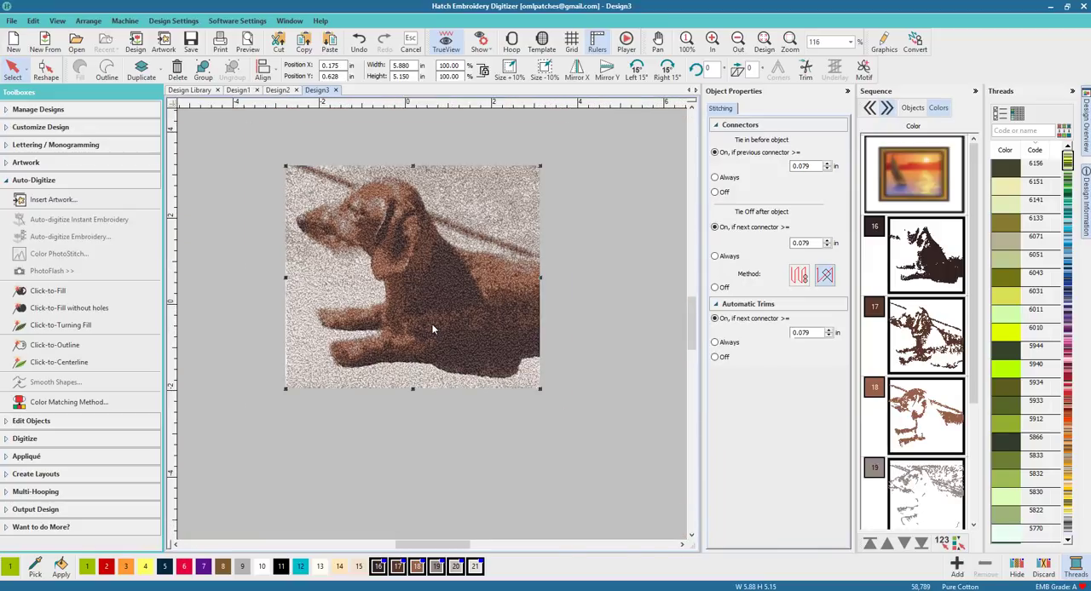
click(585, 306)
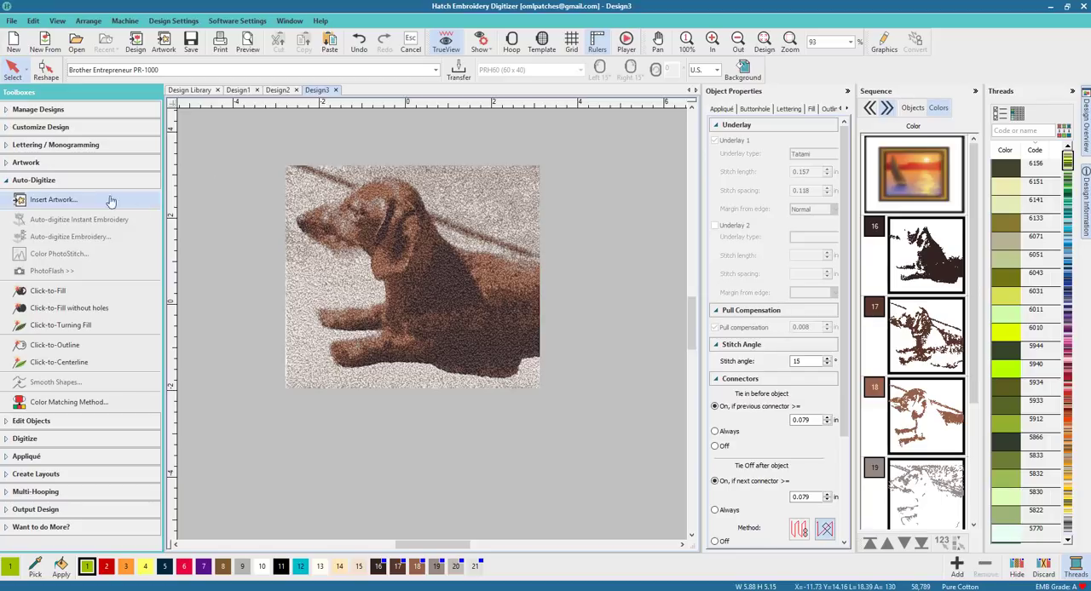
click(49, 179)
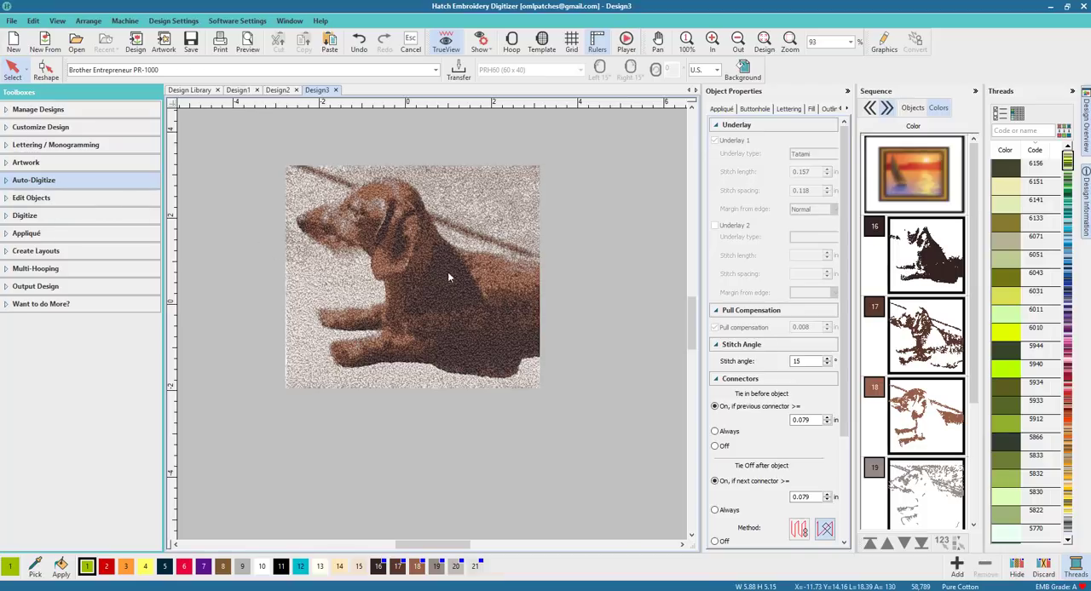
drag(491, 362, 585, 410)
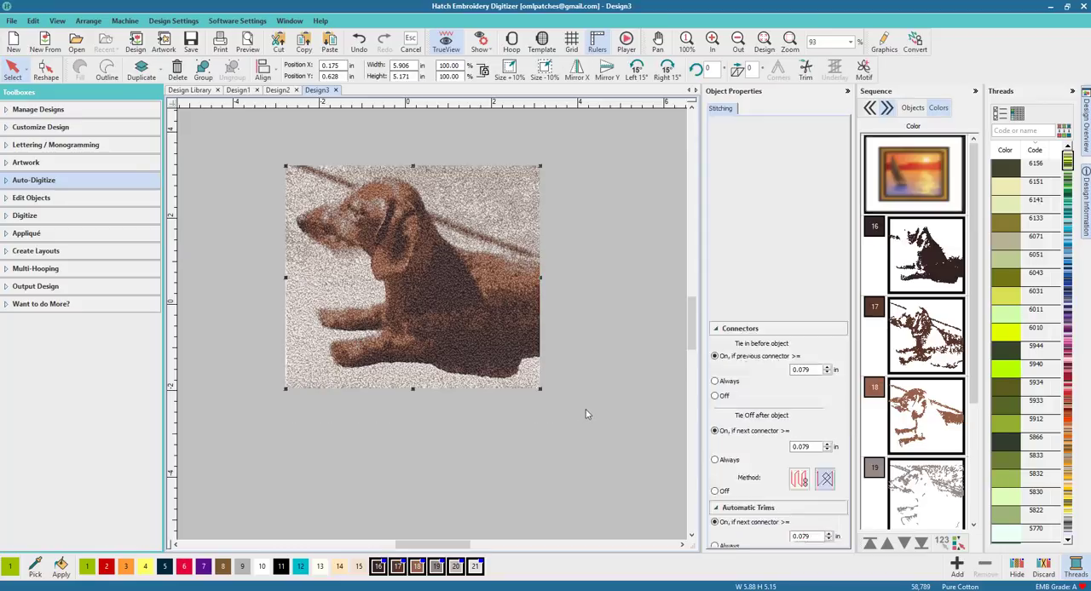
click(204, 75)
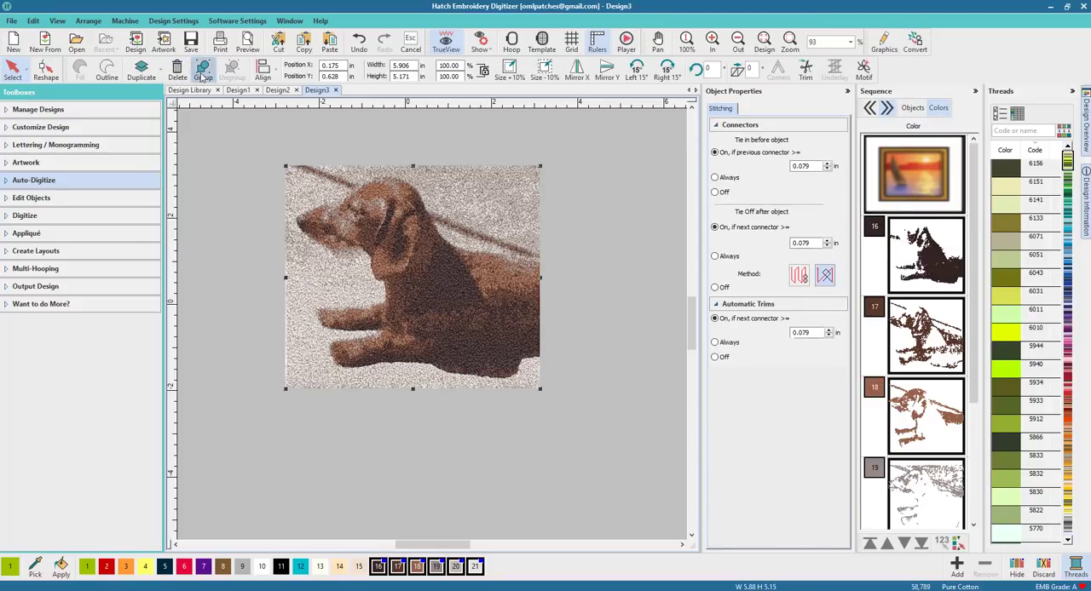
click(578, 247)
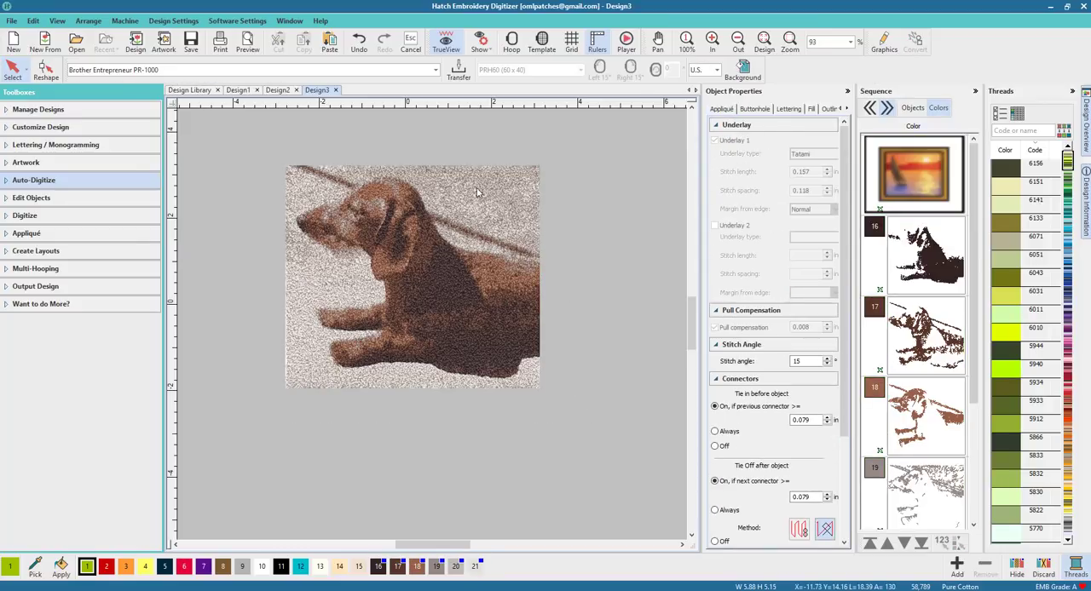
scroll(984, 388, down, 3)
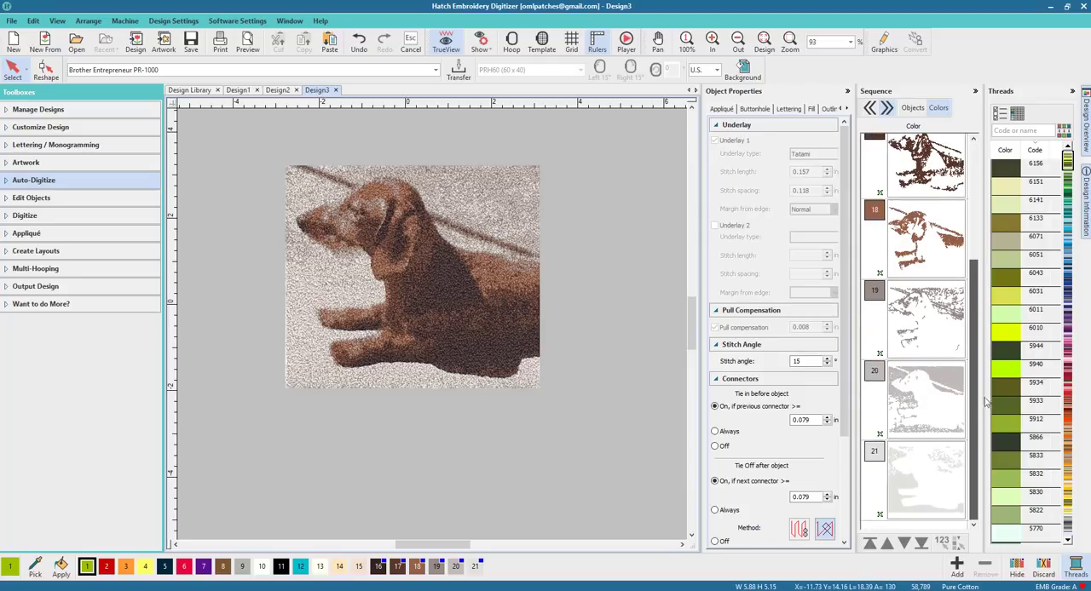
scroll(957, 207, up, 5)
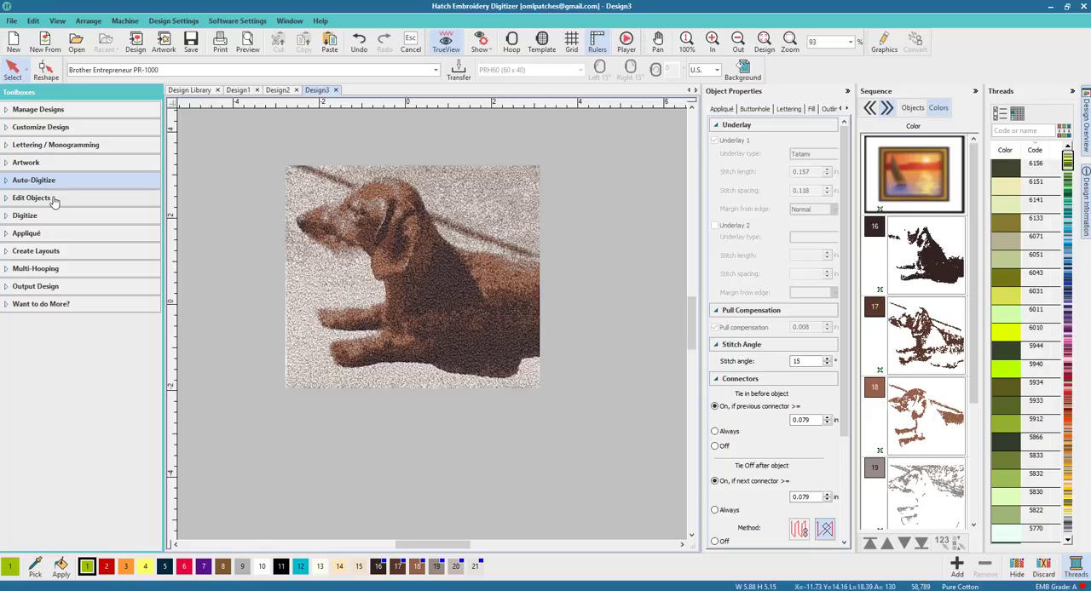
Step: Insert the Urban Borders standard shape HV206 beside the dog stitching
click(30, 215)
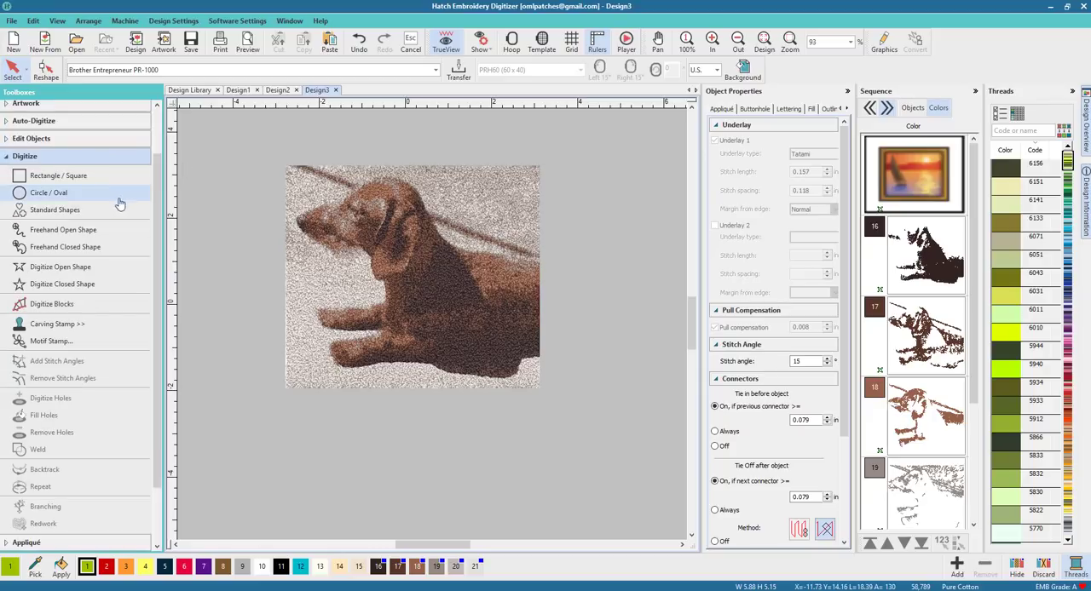
click(61, 213)
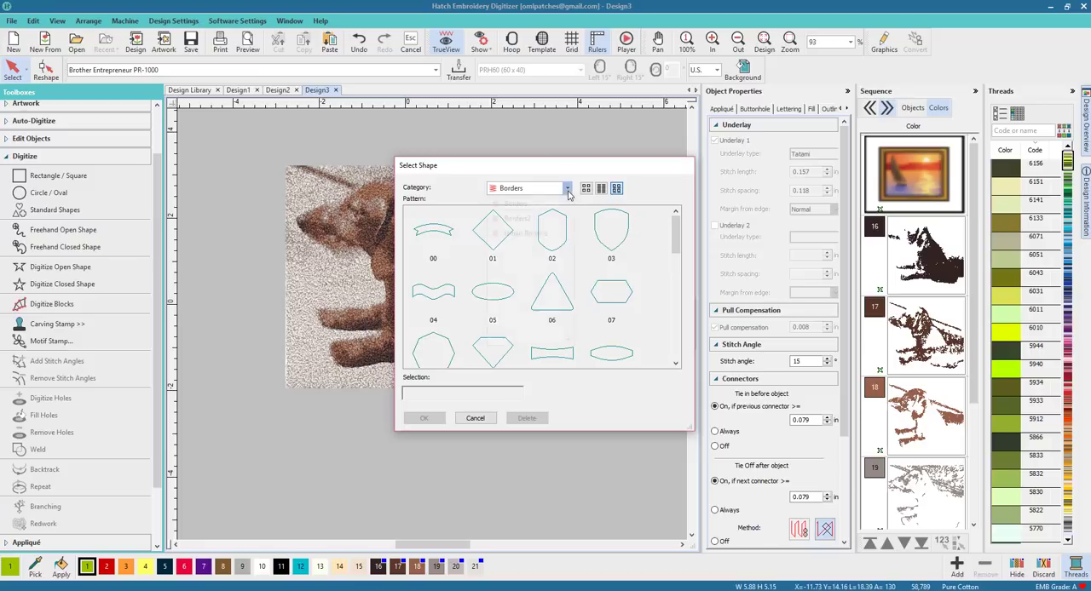
click(567, 188)
click(526, 223)
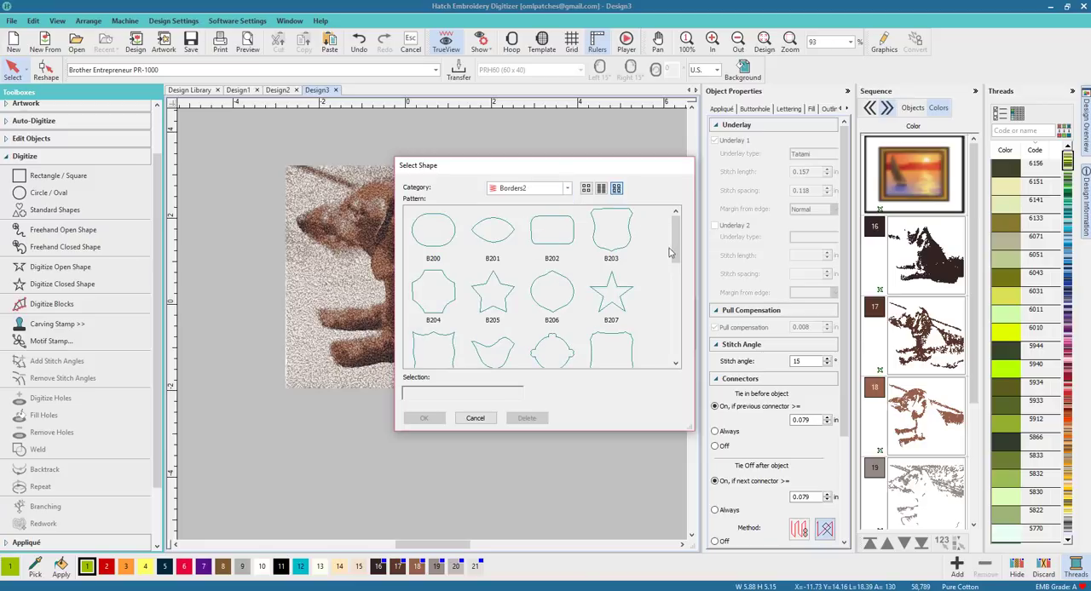
drag(676, 244, 683, 351)
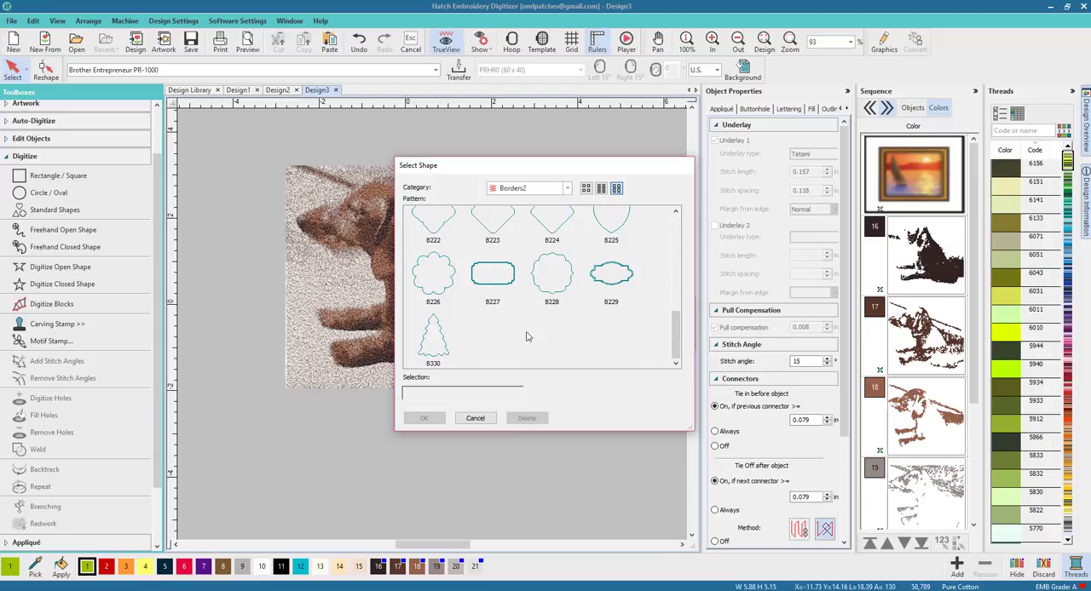
click(567, 189)
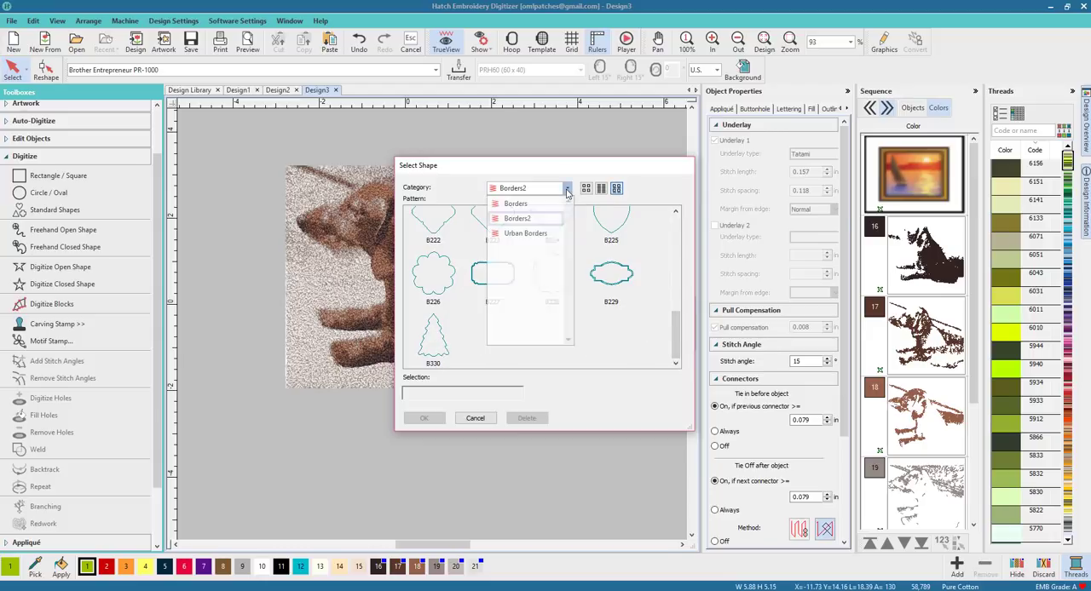
click(540, 232)
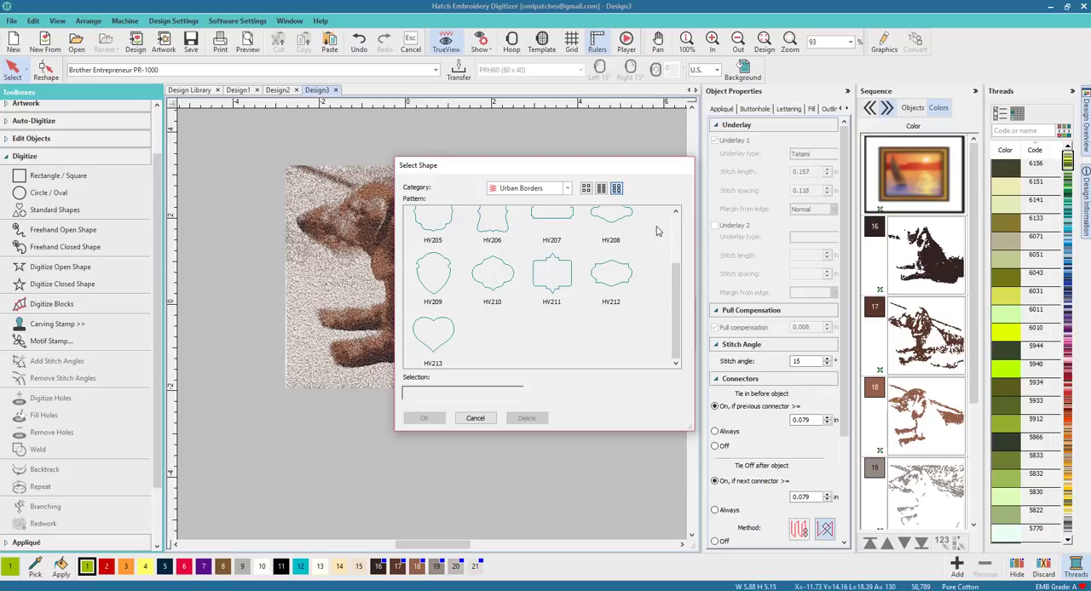
scroll(671, 264, up, 3)
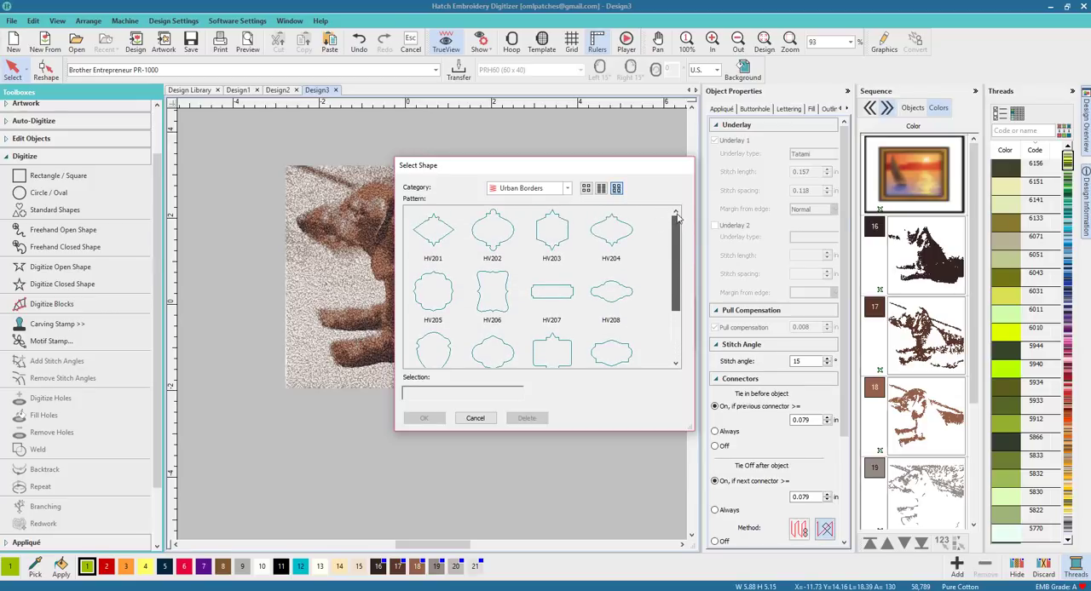
click(494, 294)
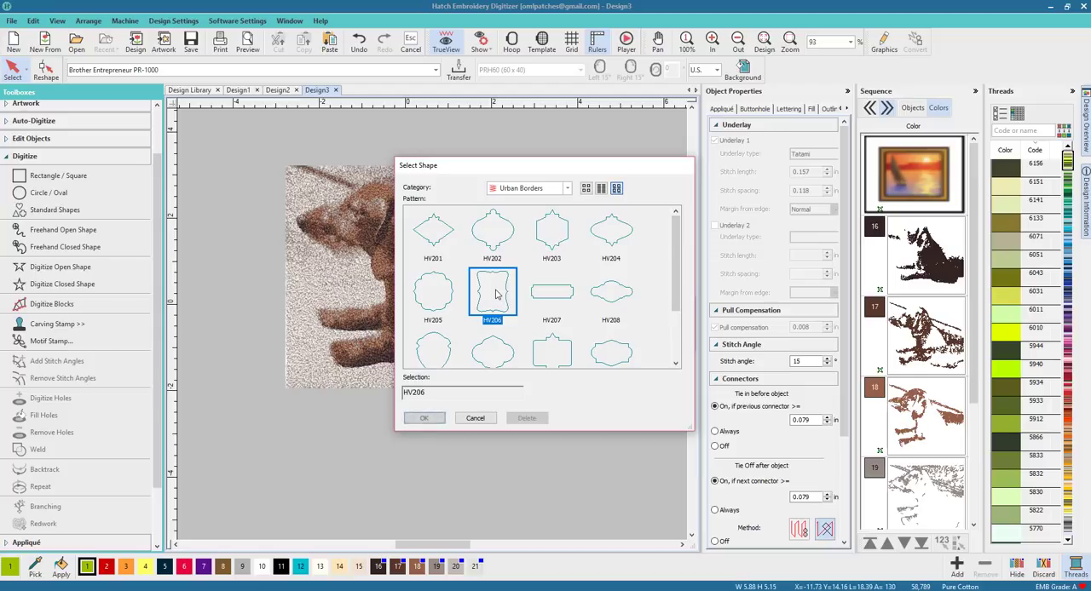
click(424, 419)
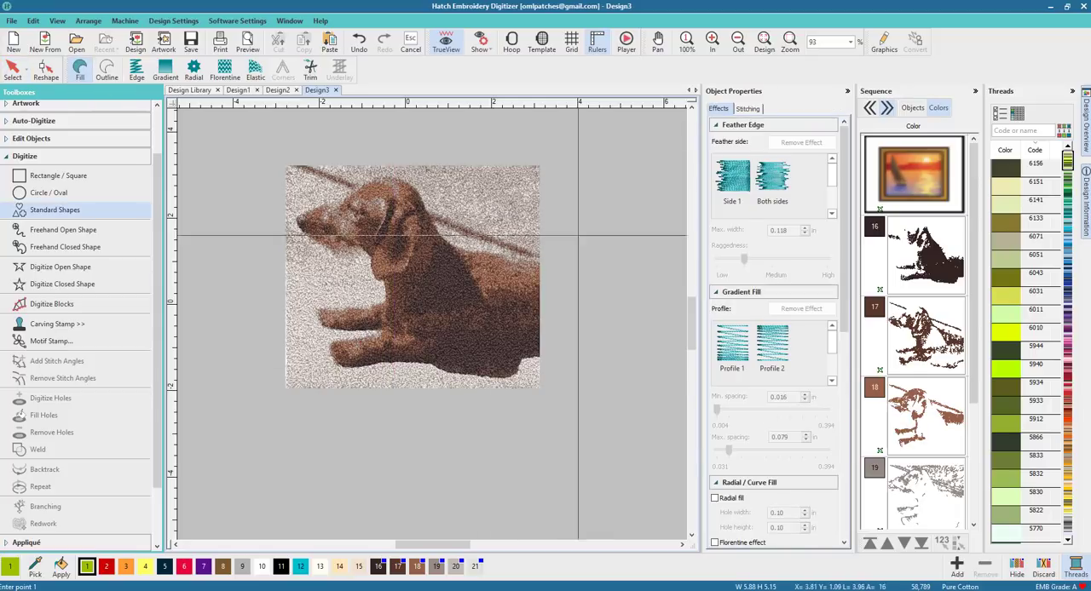
click(565, 185)
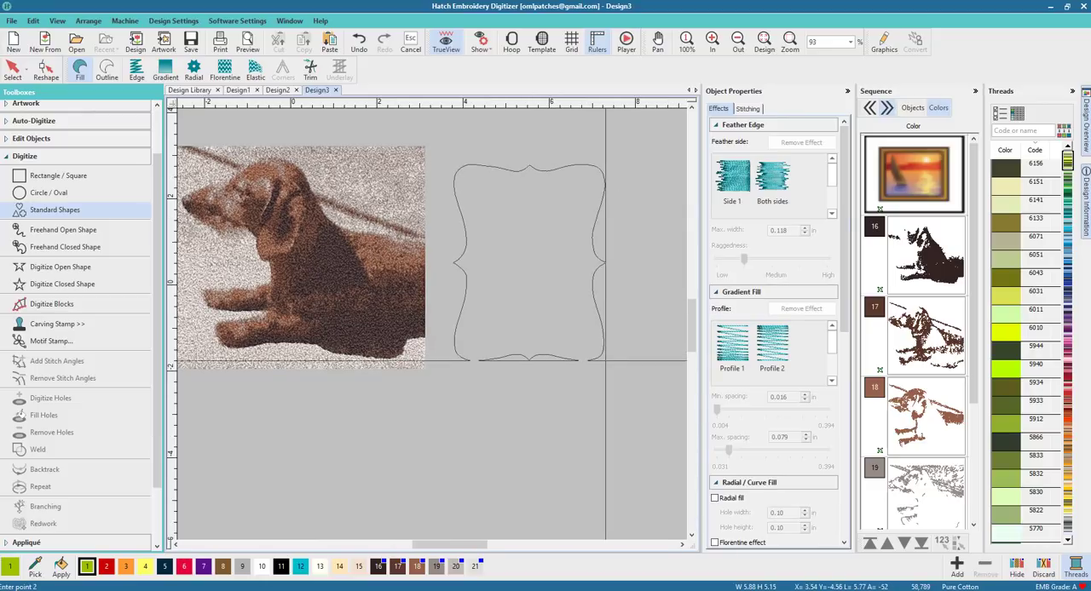
click(583, 360)
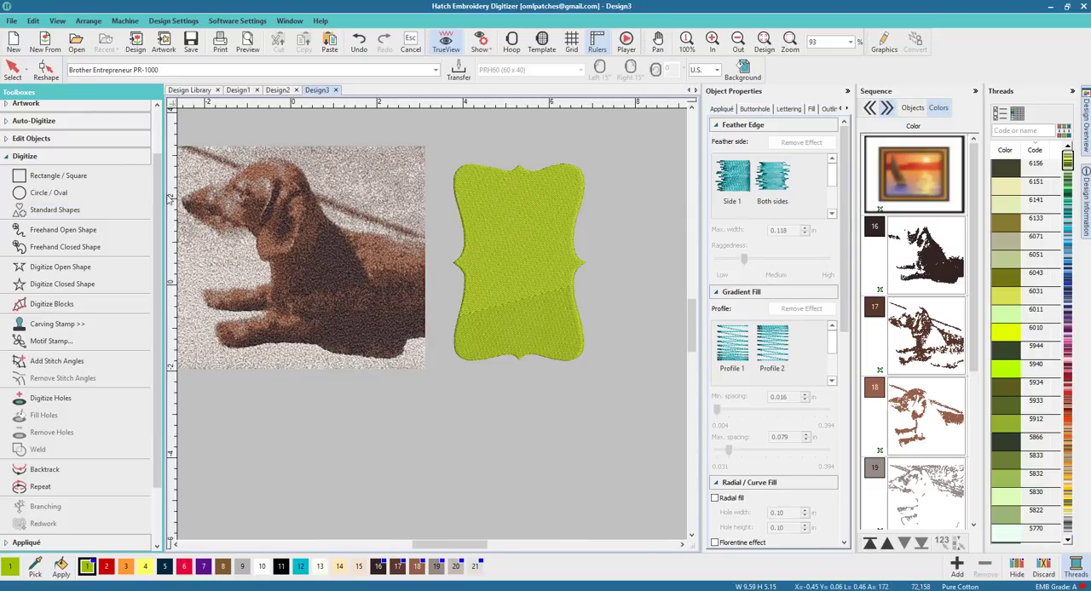
Step: Move the HV206 border shape over the left side of the dog stitching
click(524, 253)
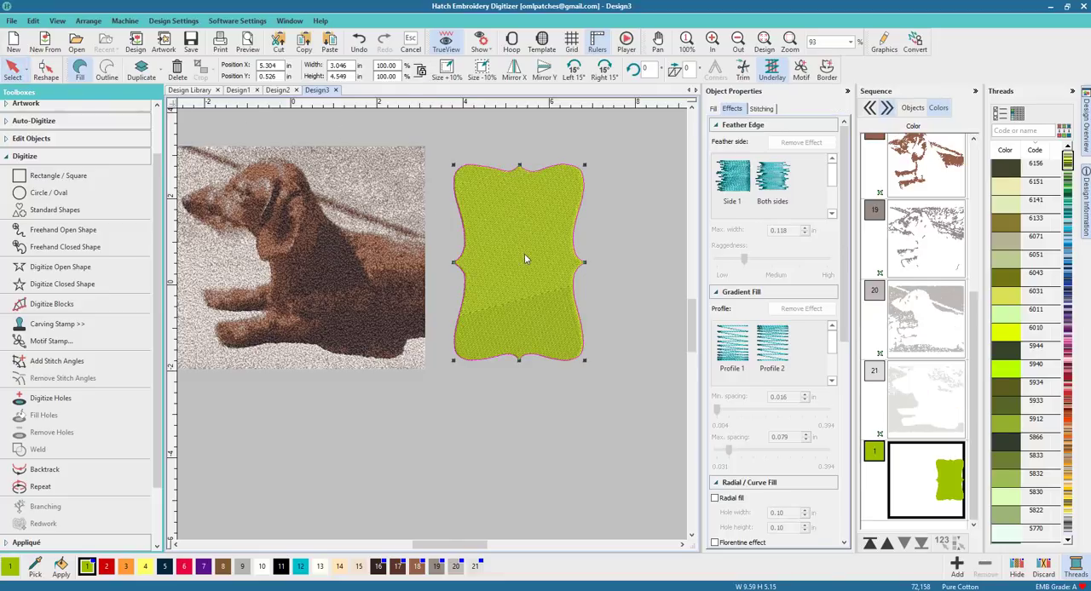
drag(483, 260, 251, 243)
drag(424, 549, 405, 549)
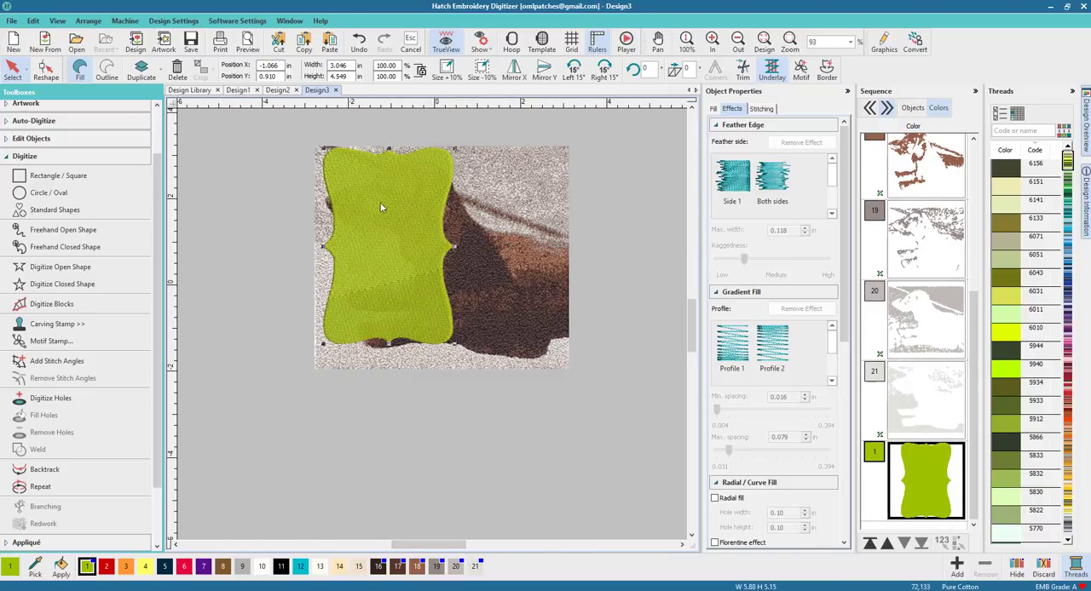
Step: Resize the border shape to about 3.58 in wide and 4.87 in high
click(444, 46)
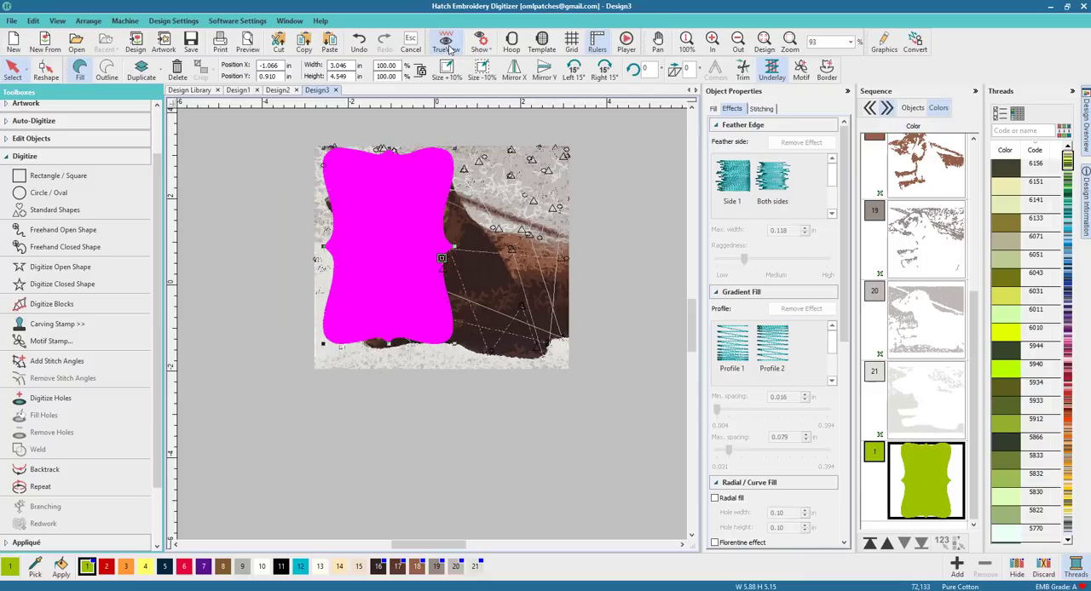
click(448, 48)
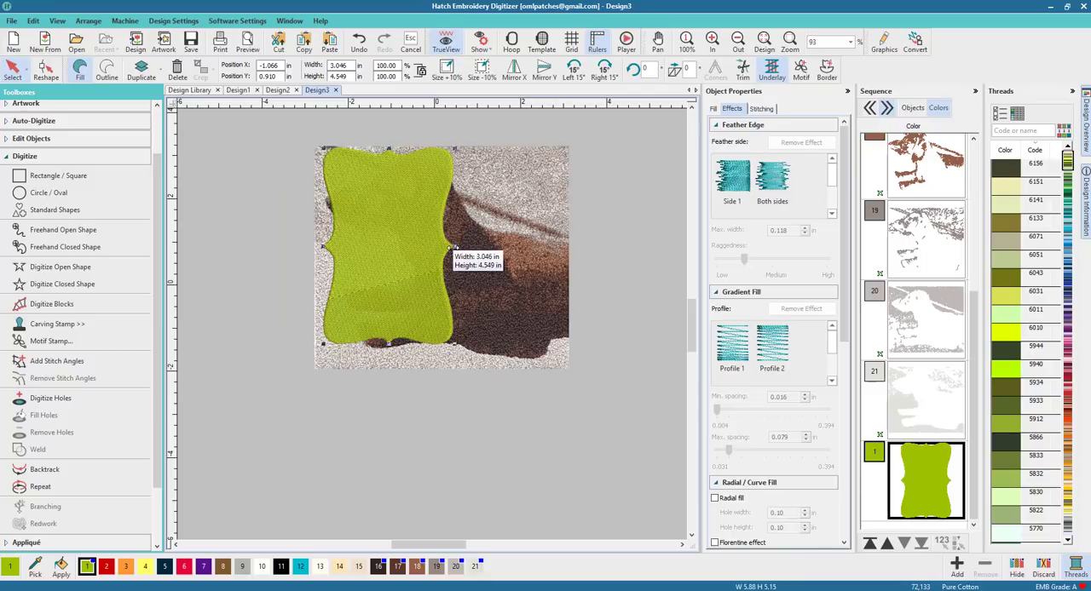
drag(324, 252, 320, 254)
drag(452, 245, 468, 247)
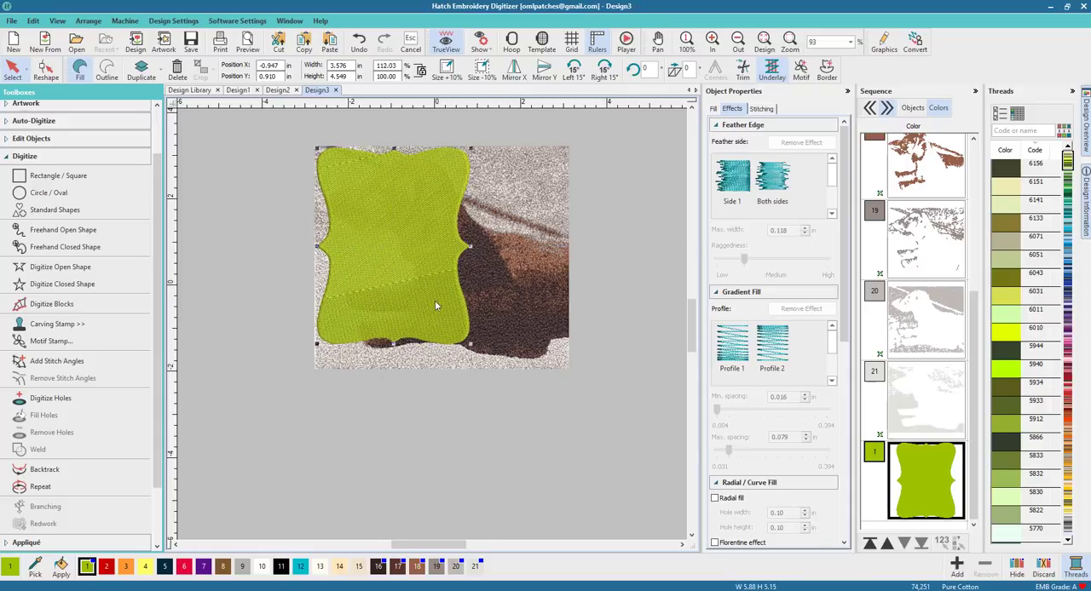
drag(392, 346, 393, 356)
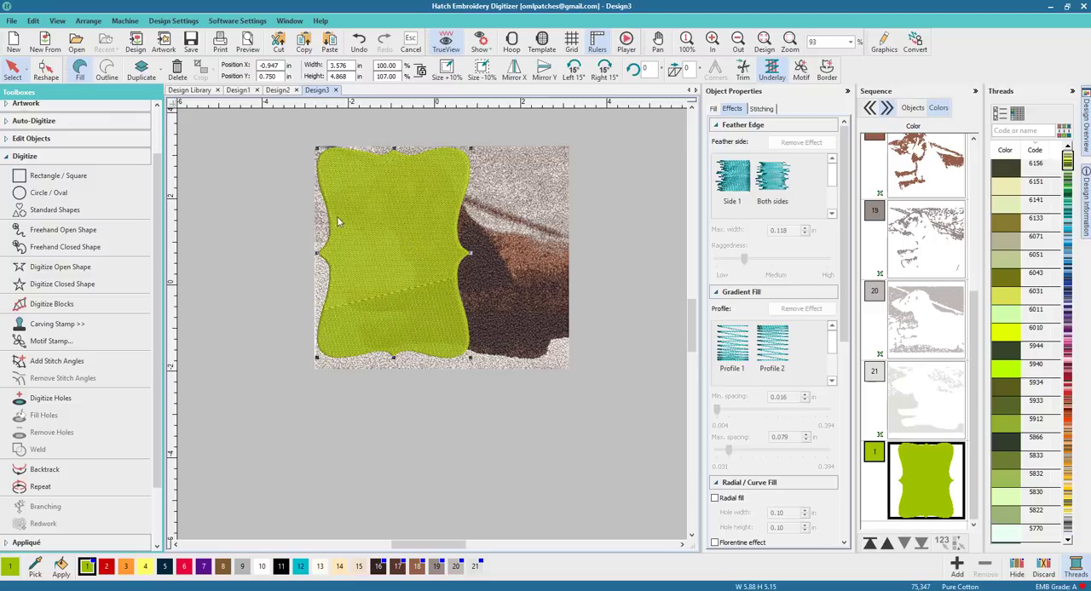
Step: Move the grouped dog stitching off to the right of the border shape
drag(360, 240, 402, 218)
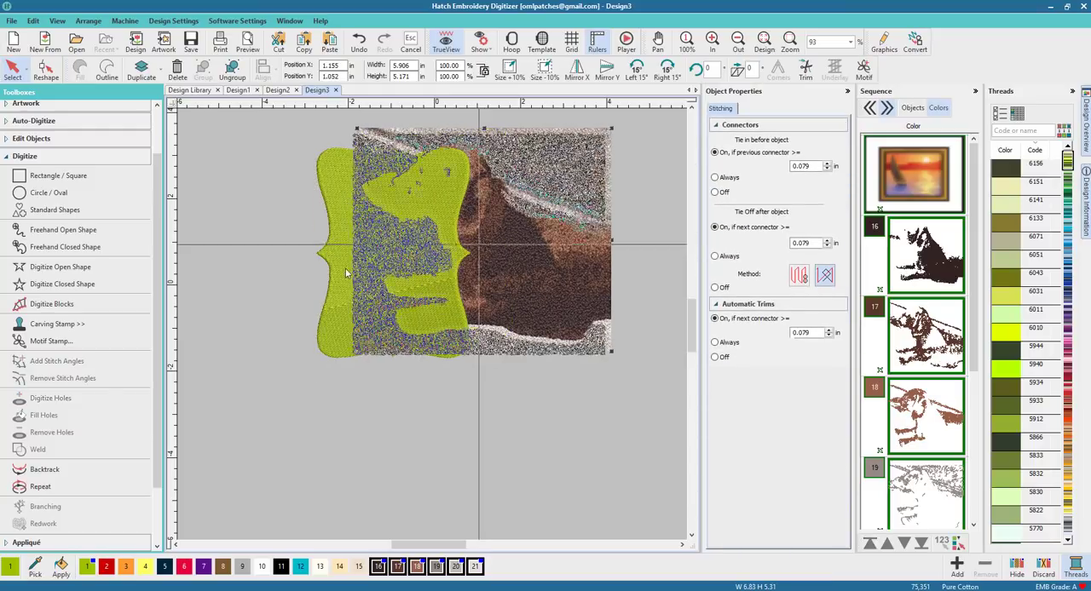
drag(413, 272, 531, 263)
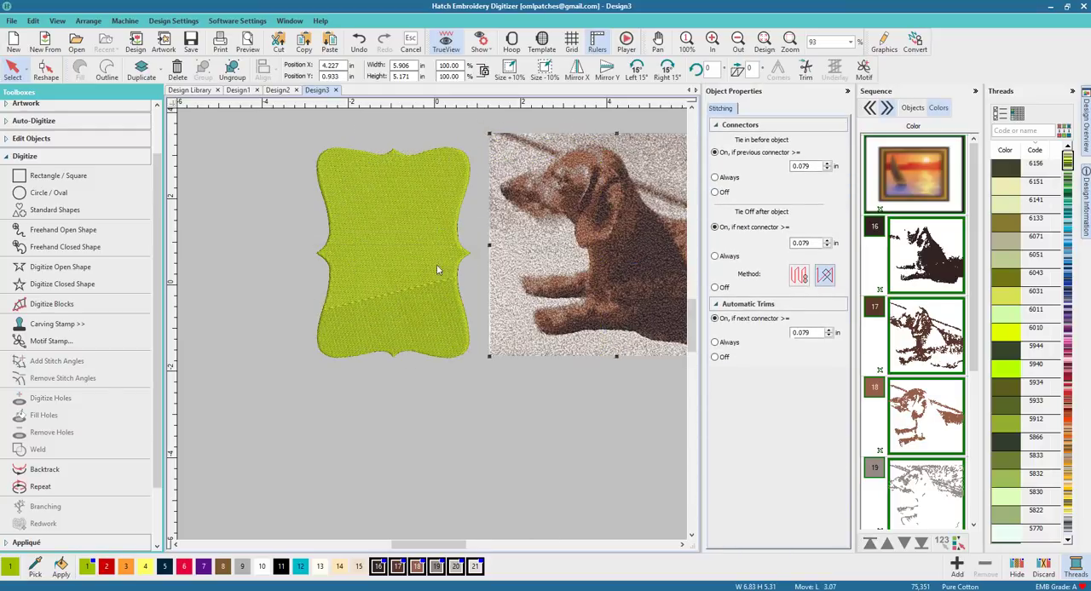
click(892, 201)
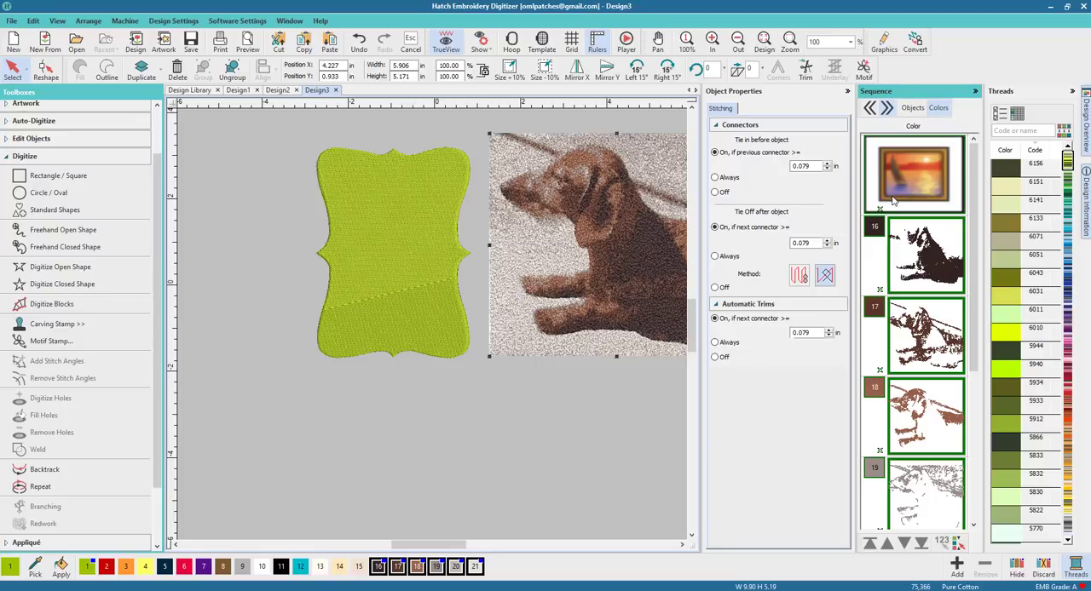
Step: Move the border shape further to the left, clear of the dog stitching
click(391, 309)
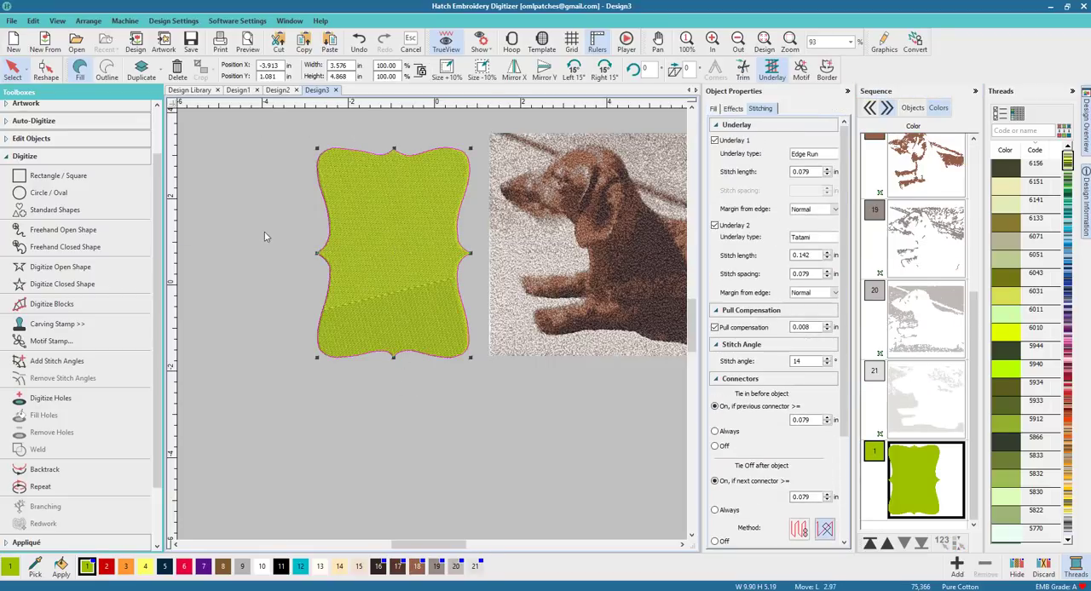
drag(393, 251, 263, 236)
click(346, 371)
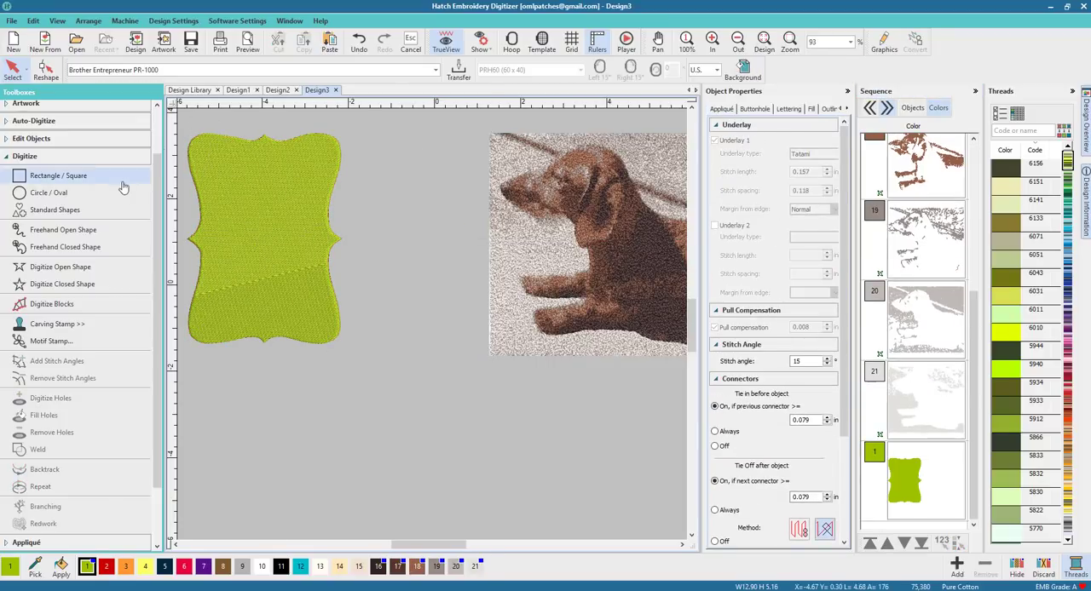
Step: Insert a diamond-shaped standard shape from the Borders category below the dog stitching and select it
click(55, 209)
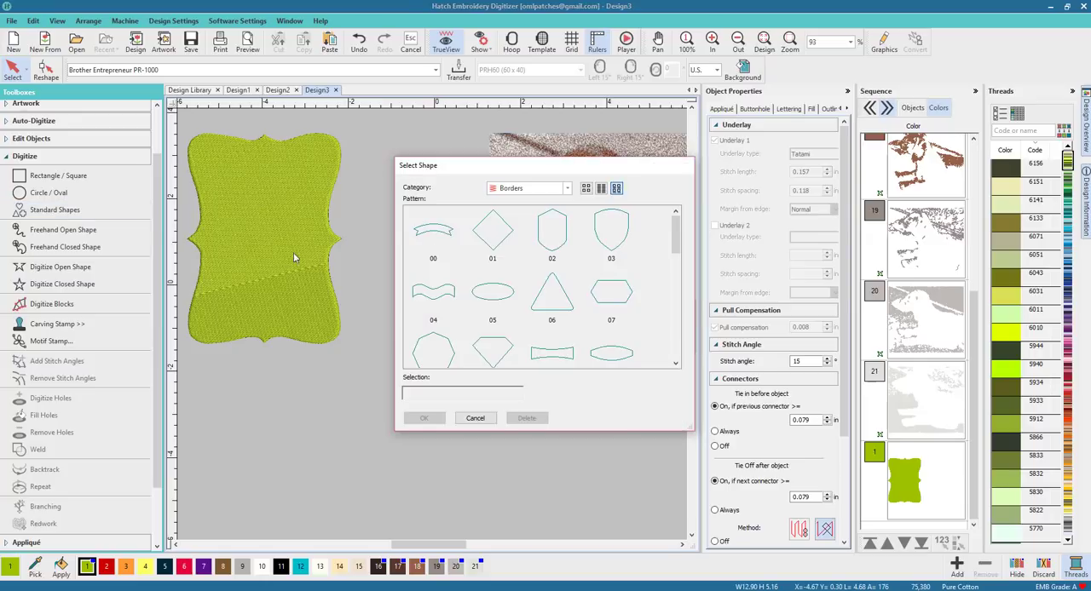
scroll(529, 274, down, 2)
click(500, 262)
click(426, 418)
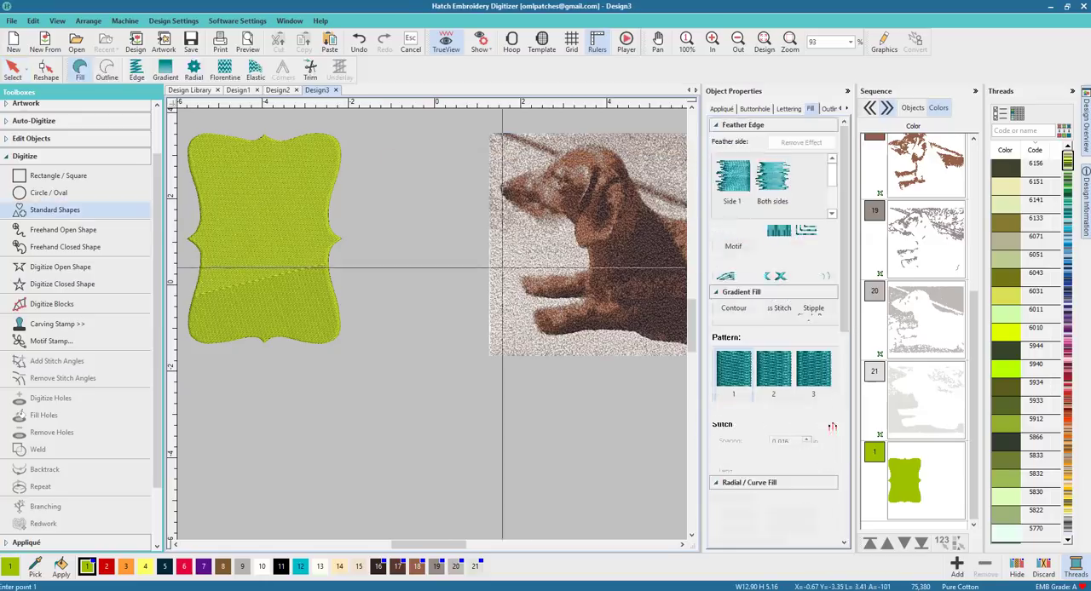
click(396, 375)
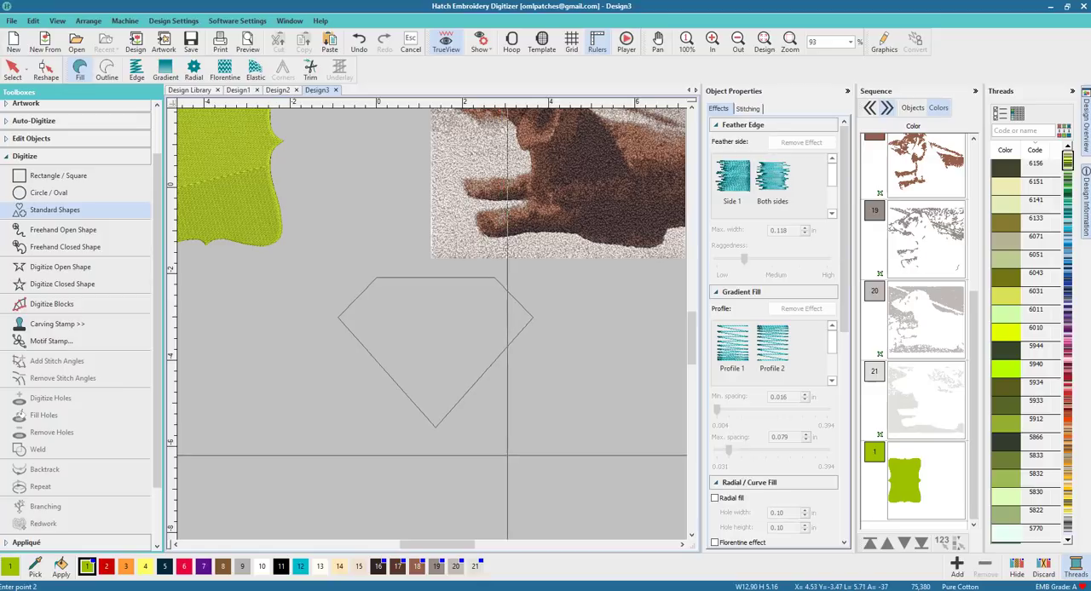
click(517, 465)
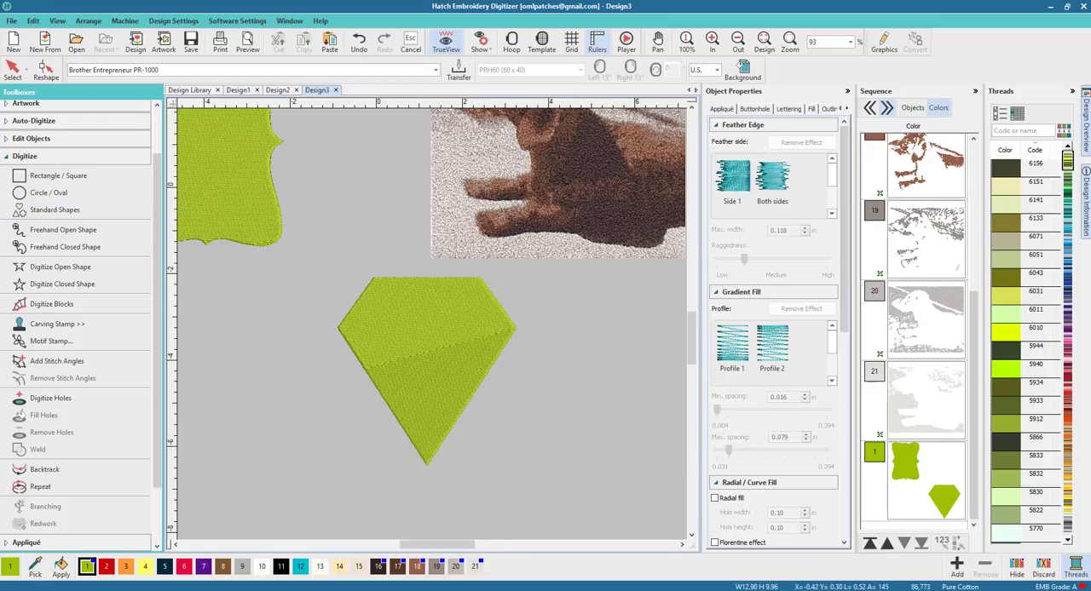
click(12, 70)
click(399, 345)
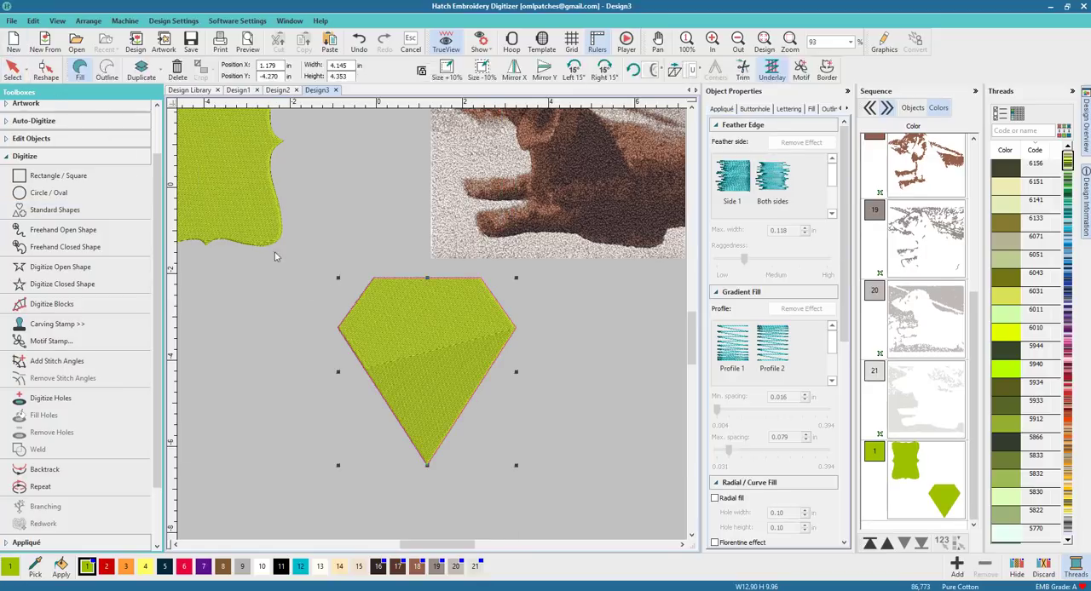
Step: Delete the diamond and draw a new diamond standard shape about 4.72 in wide and 3.61 in high
key(Delete)
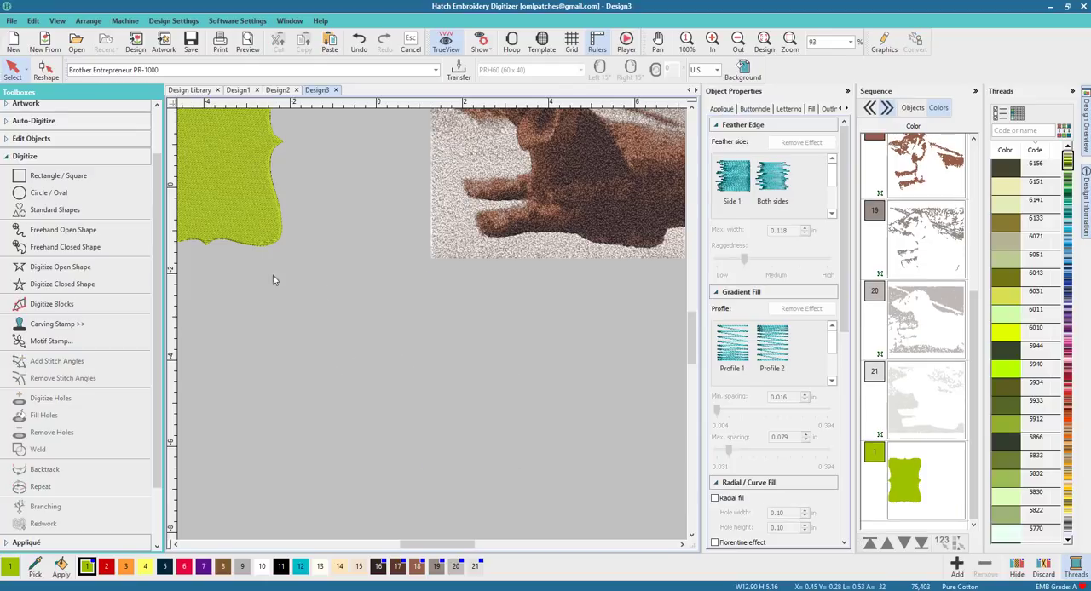
click(98, 216)
key(Return)
click(338, 308)
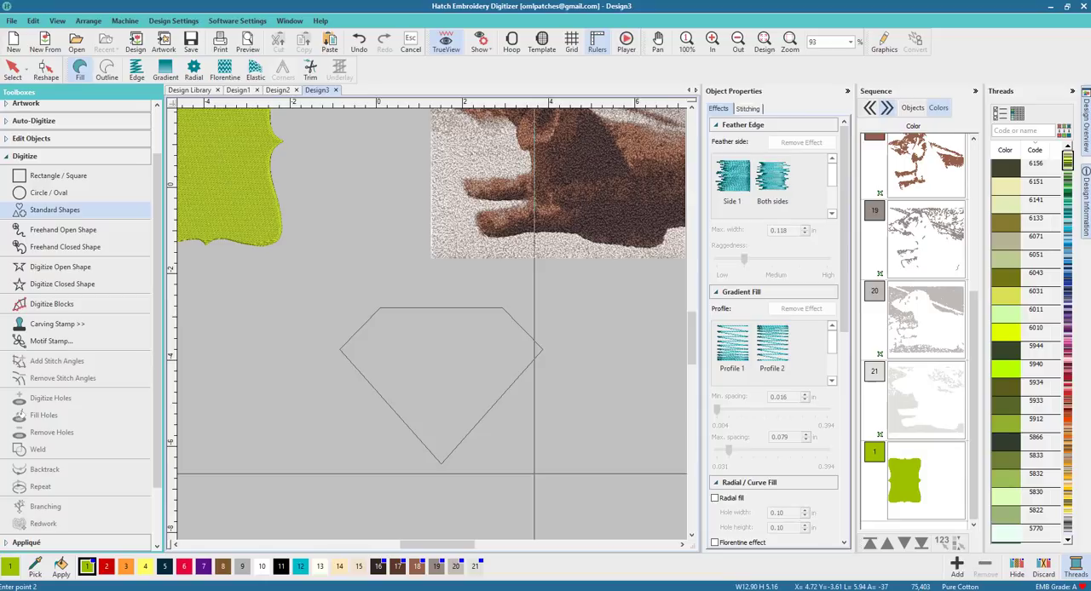
click(542, 464)
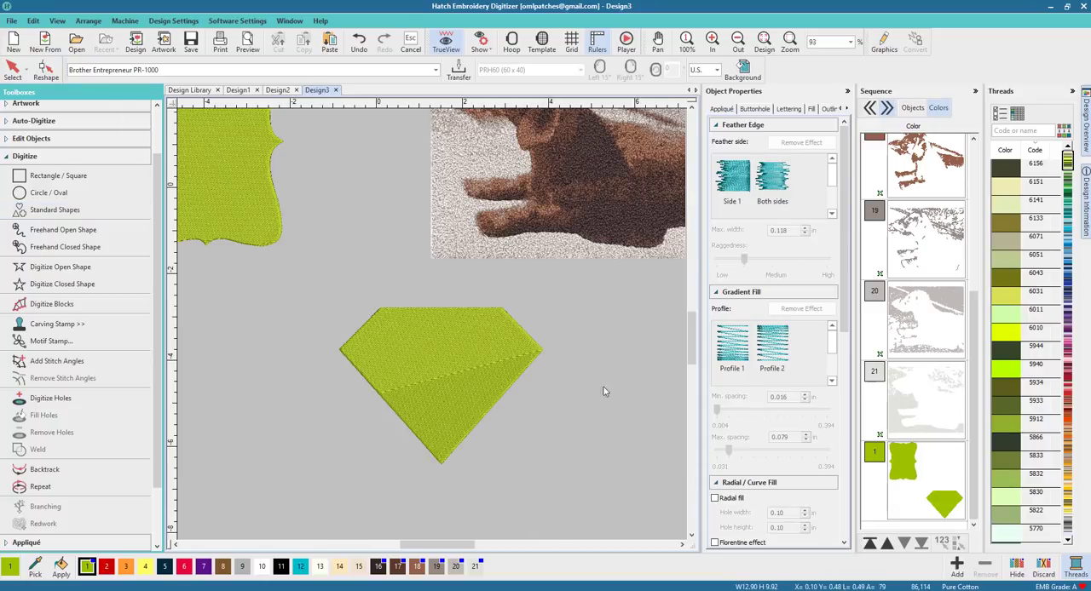
Step: Move the diamond over the dog's head in the stitching and resize it to about 4.64 by 3.64 in
scroll(682, 345, up, 3)
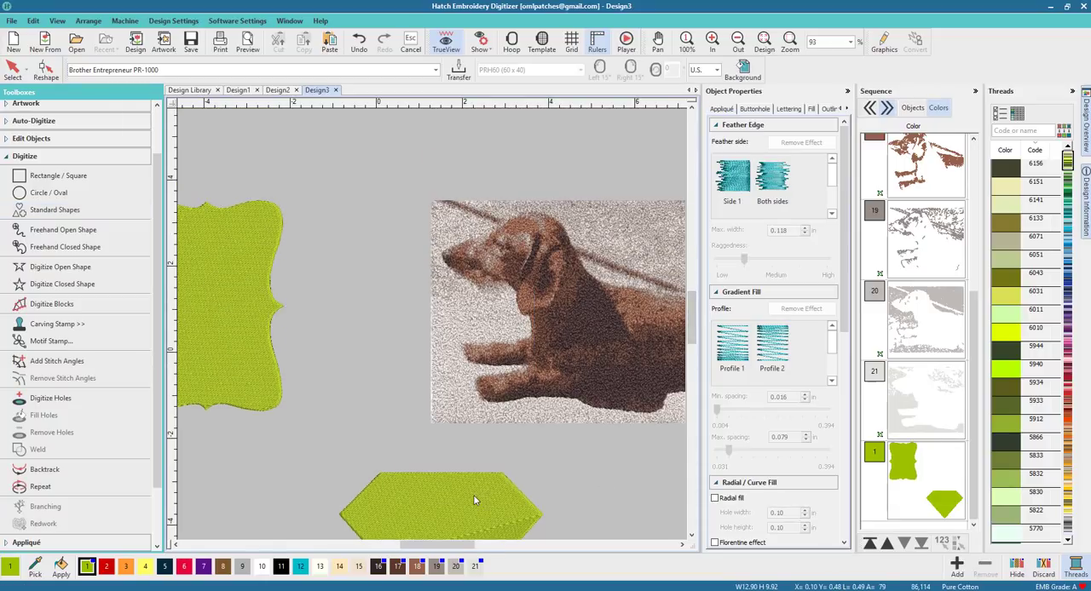
click(476, 499)
drag(472, 498, 564, 240)
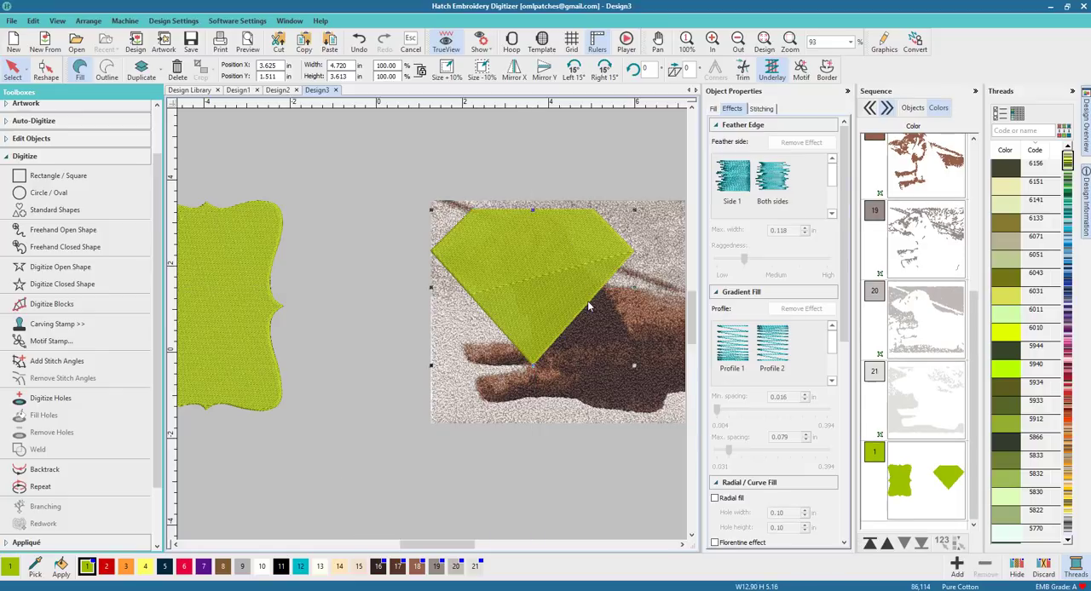
drag(534, 208, 532, 208)
drag(432, 292, 433, 288)
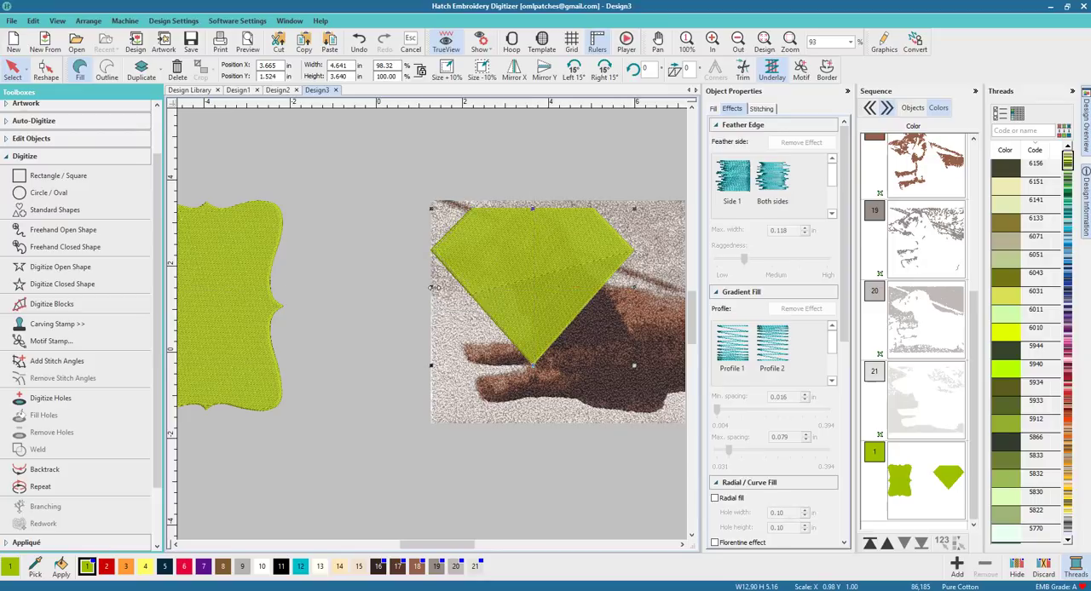
Step: Delete the wavy border shape to the left of the dog stitching
click(387, 272)
click(546, 287)
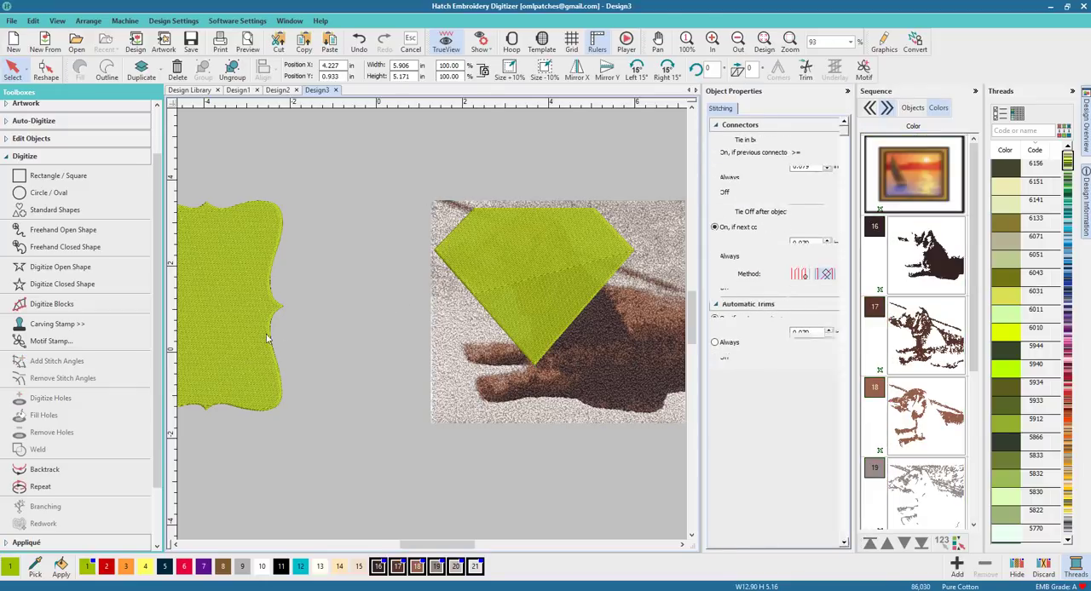
click(234, 322)
key(Delete)
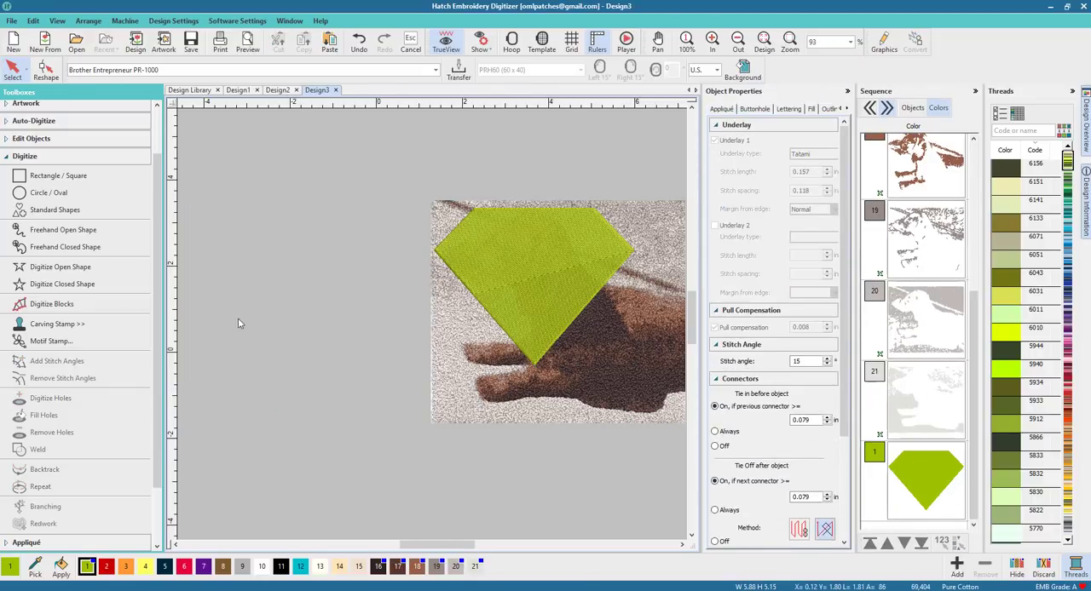
Step: Draw a rectangle about 6.12 in wide and 5.45 in high covering the dog stitching and diamond
click(681, 545)
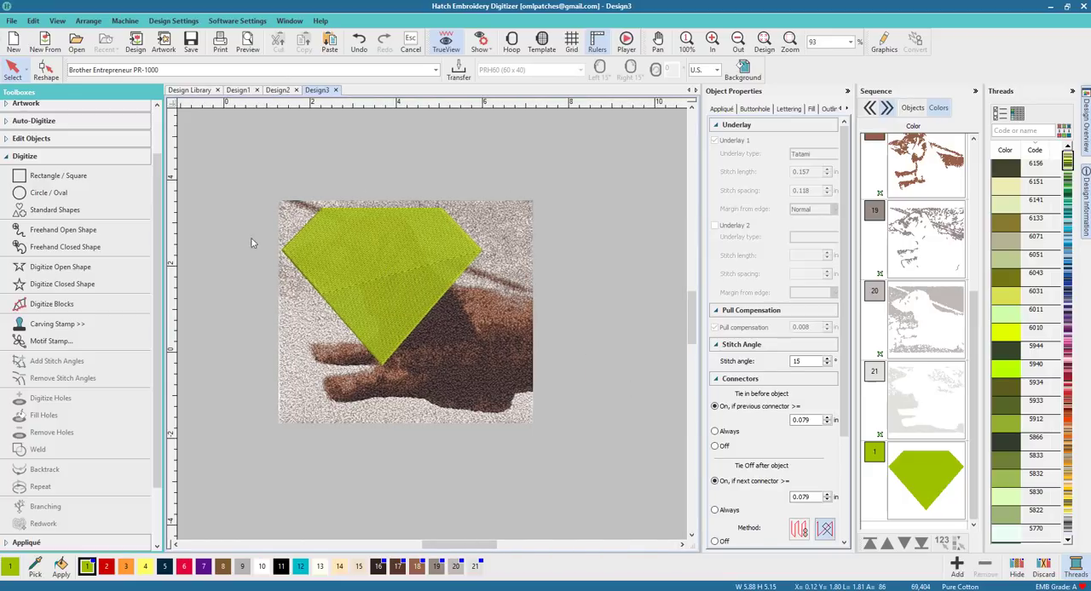
click(68, 179)
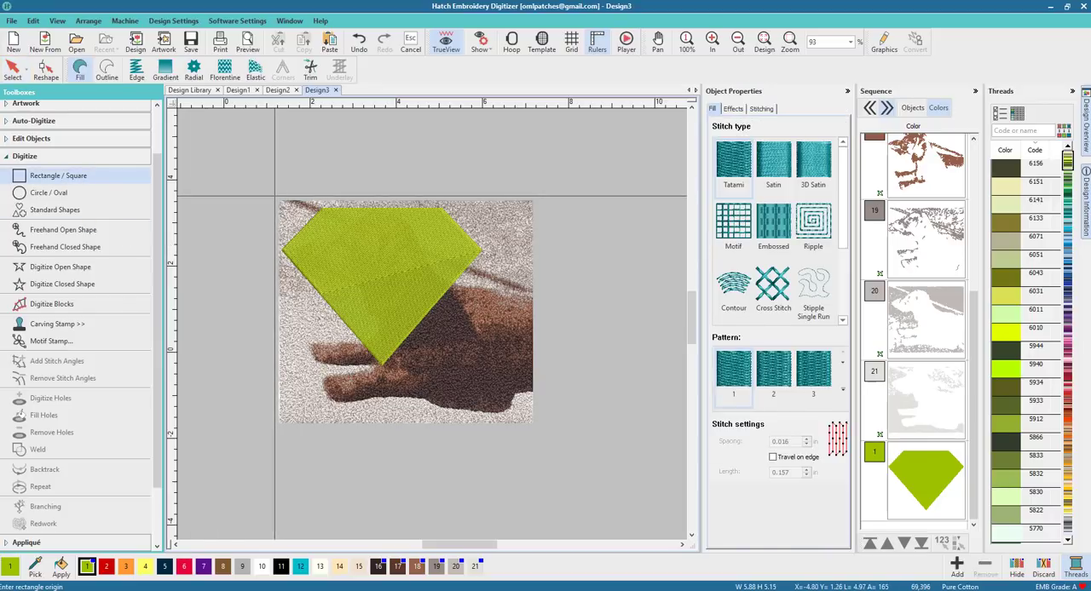
click(285, 208)
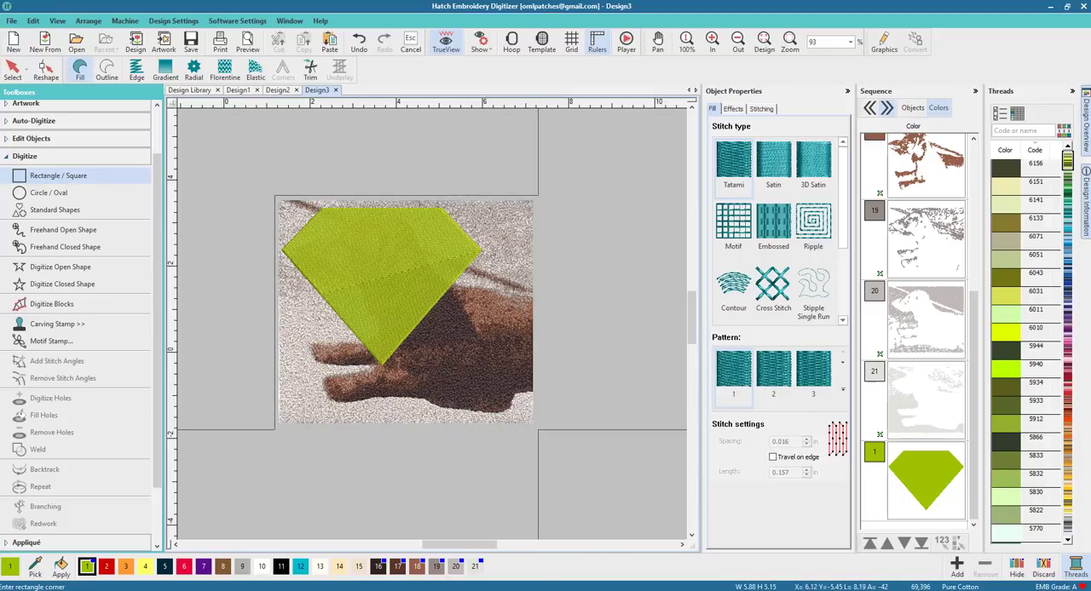
click(538, 431)
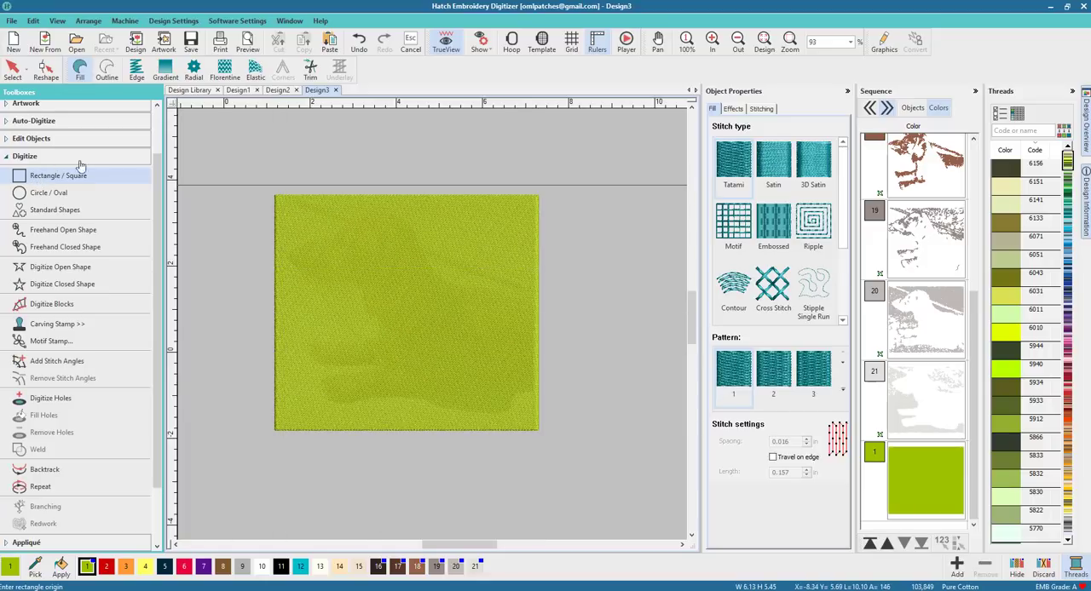
key(Escape)
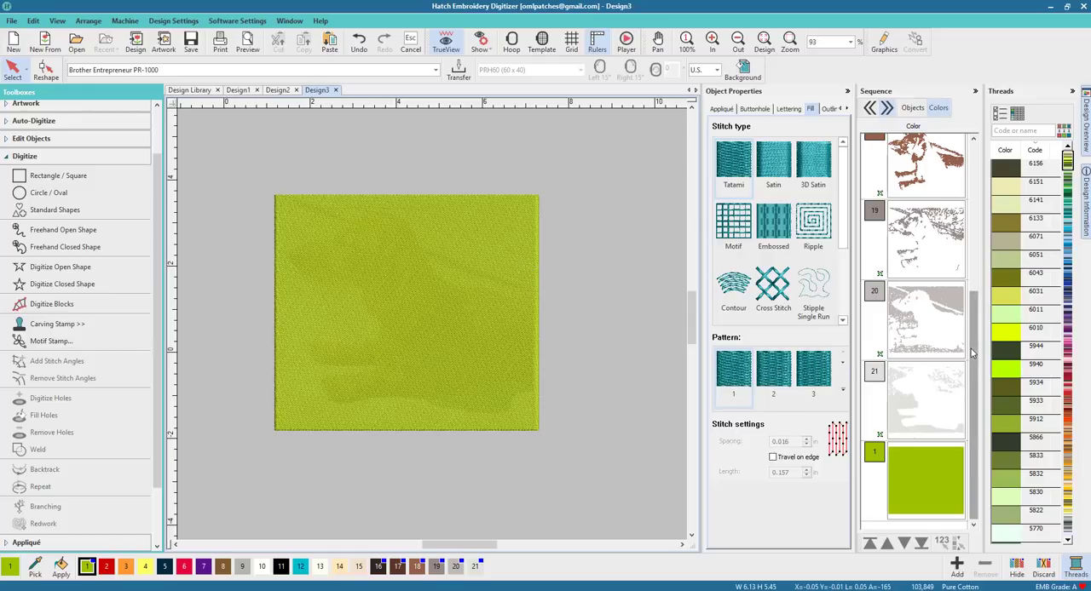
Step: Review the rectangle and diamond objects in the sequence list and around the canvas
drag(977, 395, 978, 198)
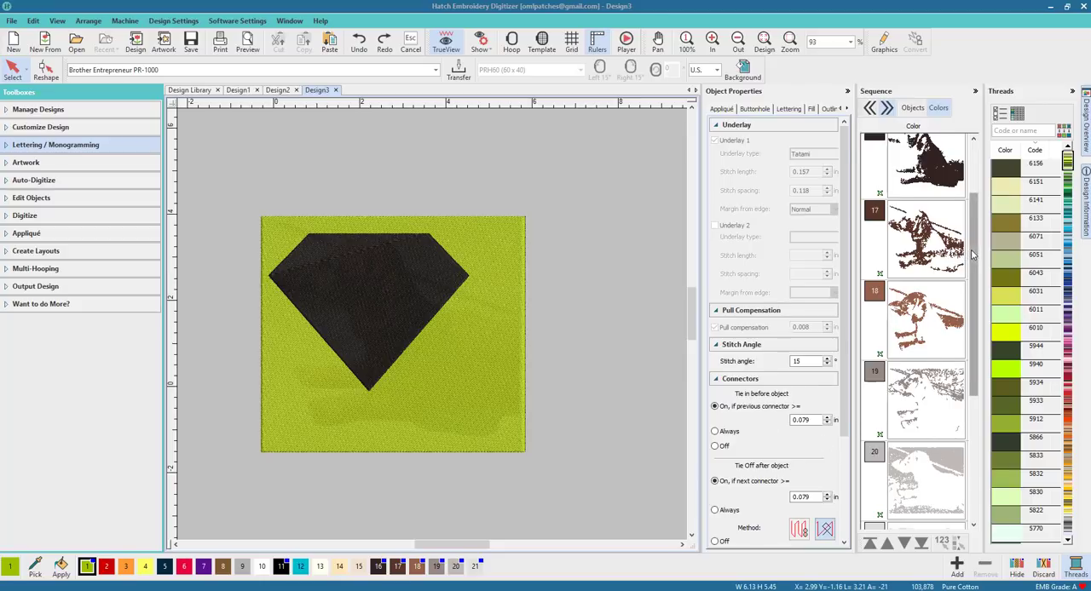
drag(972, 256, 972, 380)
click(930, 418)
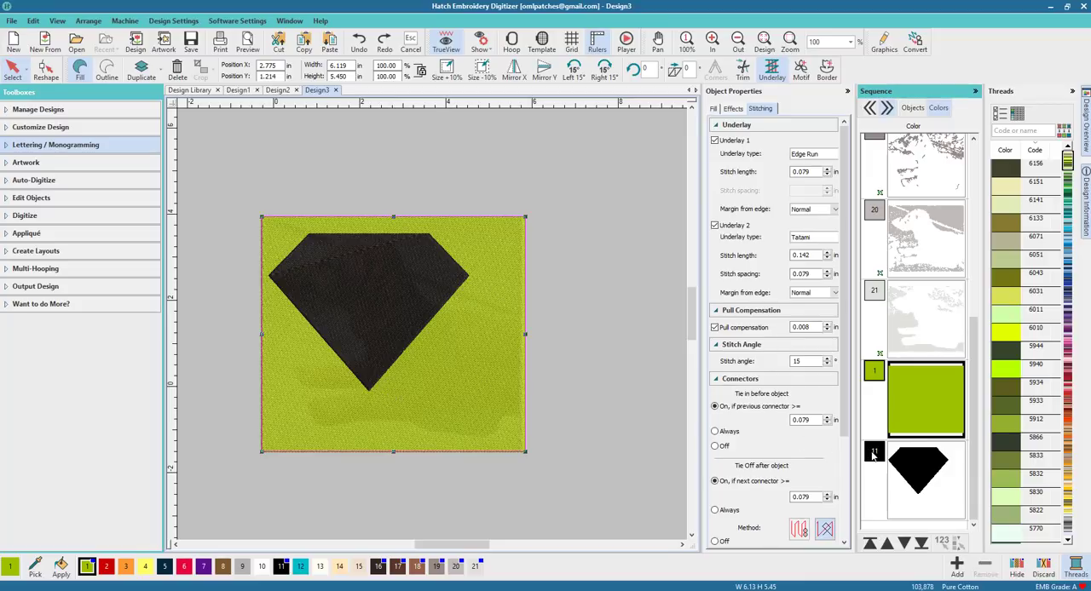
click(905, 472)
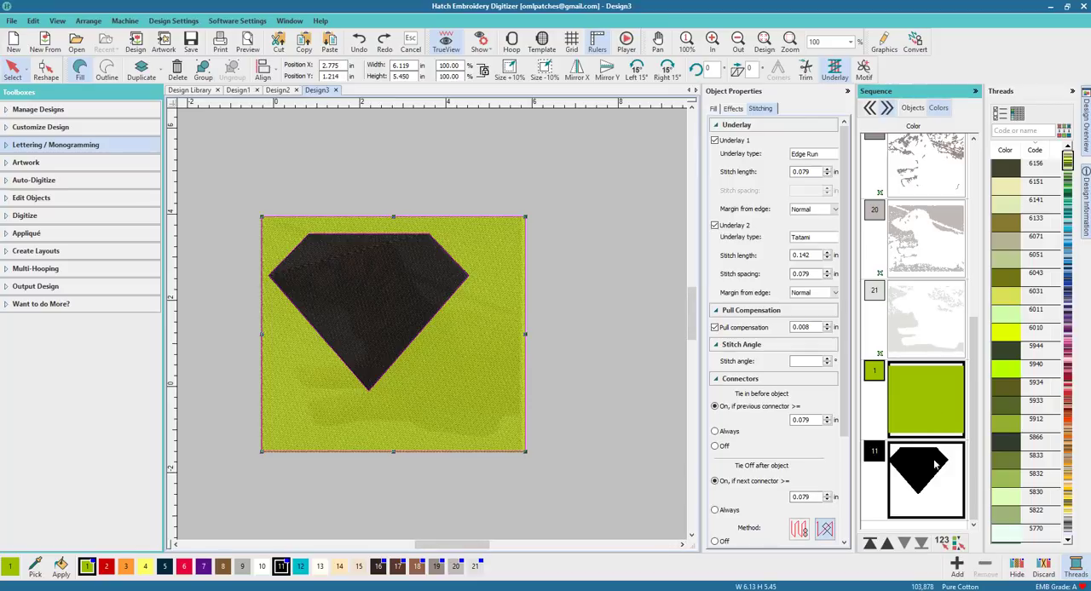
drag(470, 546, 486, 546)
drag(380, 430, 659, 426)
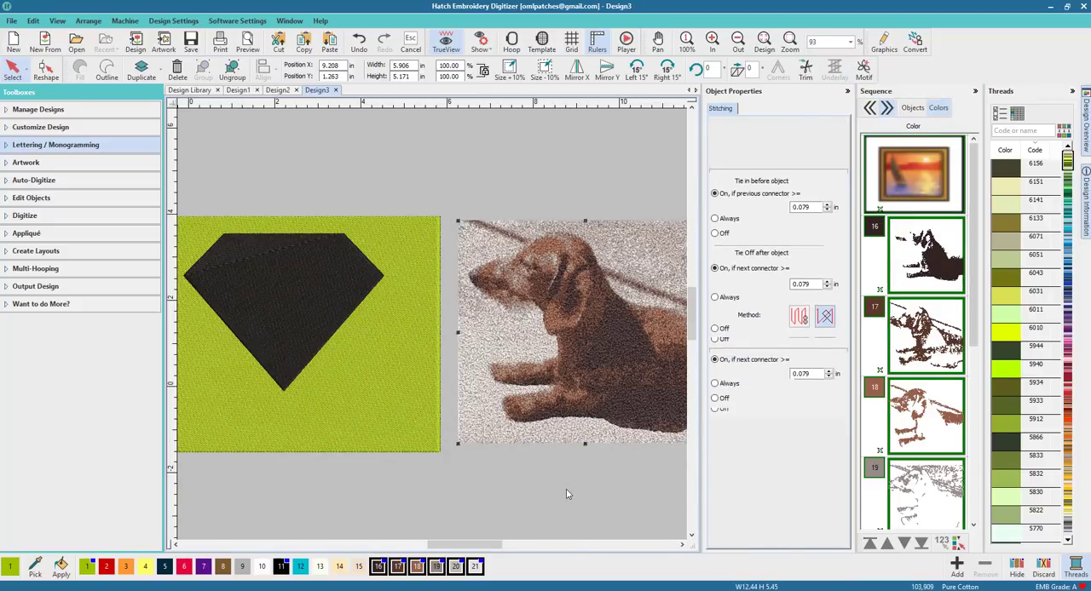
click(567, 493)
drag(464, 546, 440, 548)
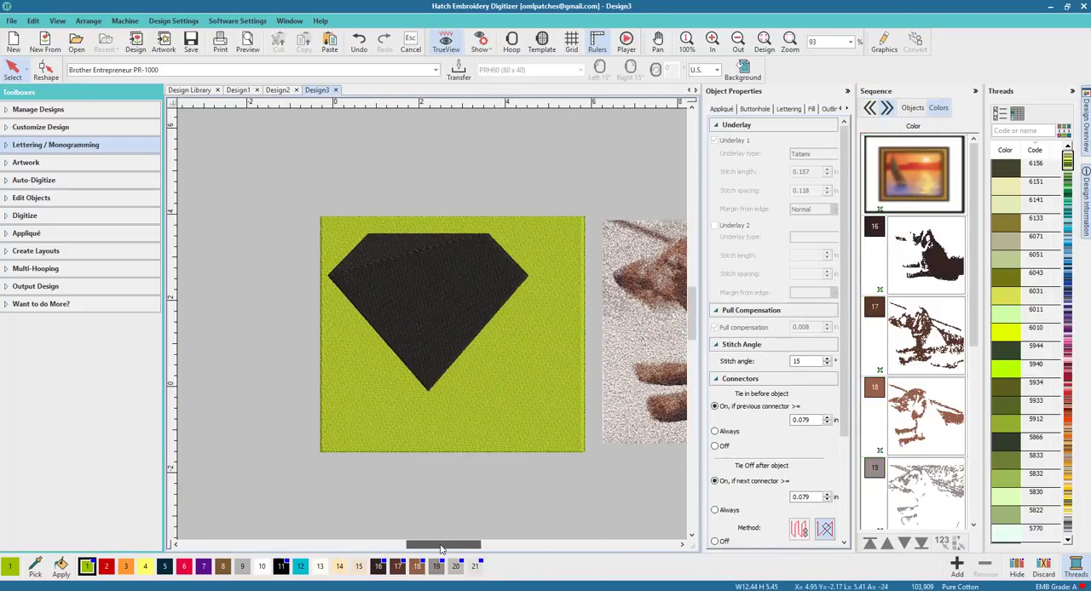
Step: Cut the diamond out of the rectangle with Remove Overlaps, then delete the diamond
click(413, 313)
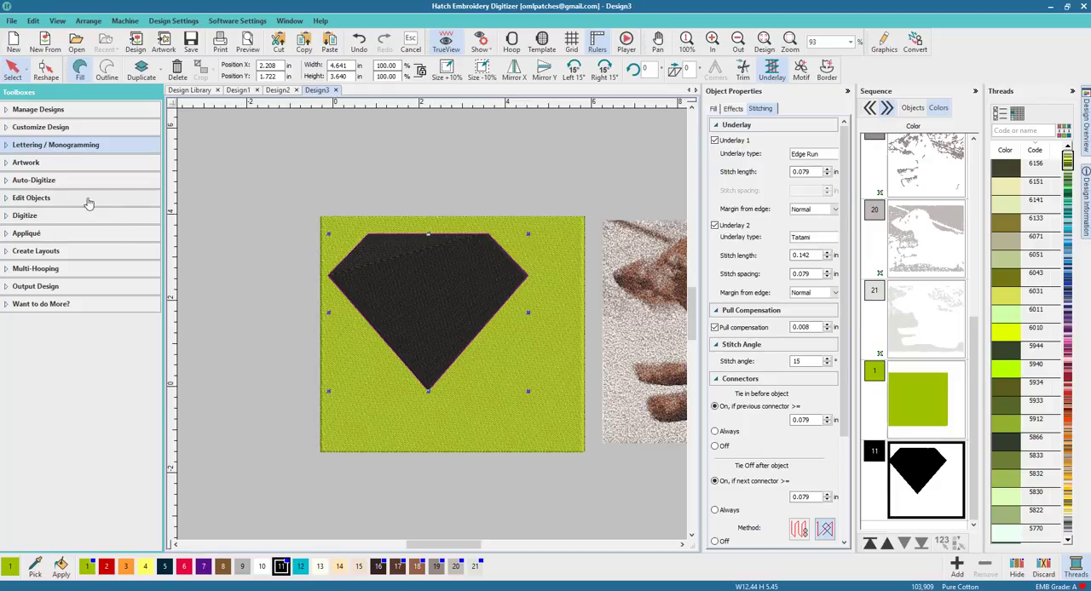
click(49, 198)
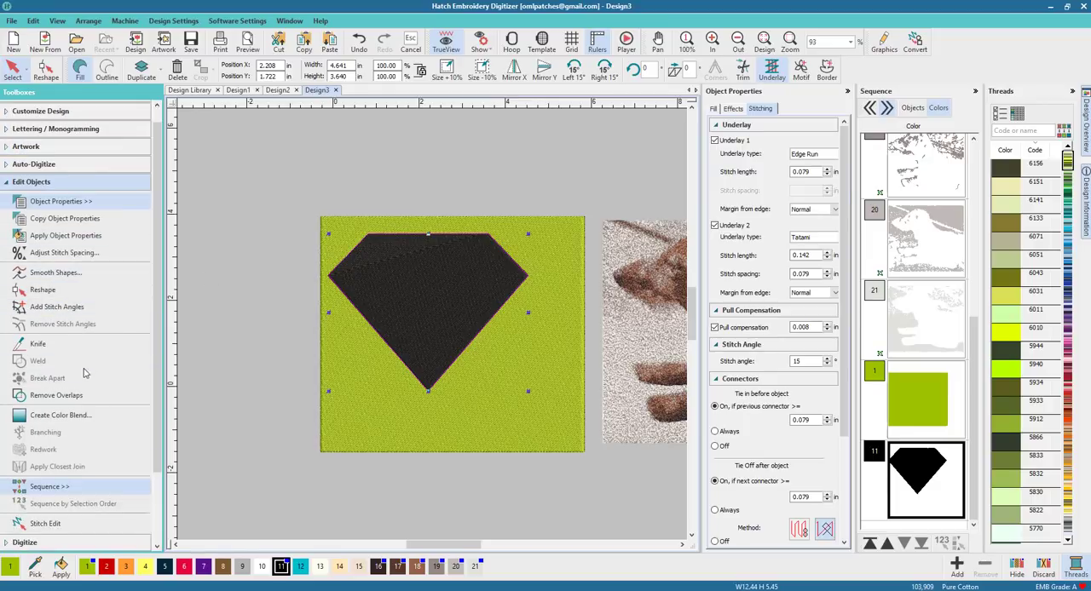
click(56, 396)
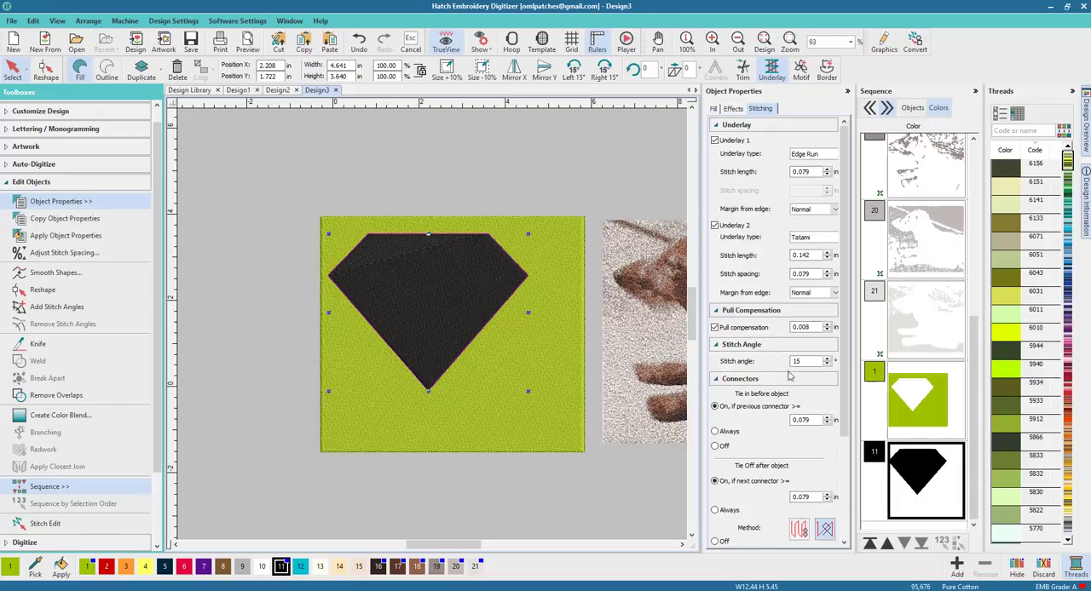
click(407, 175)
click(415, 262)
key(Delete)
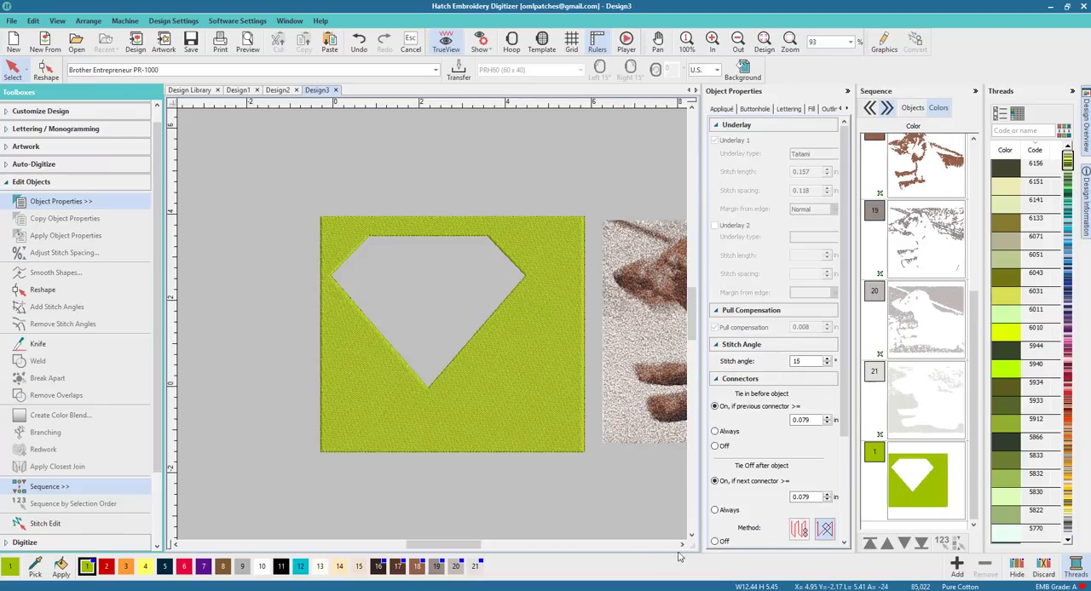
Step: Move the rectangle with its diamond cutout over the dog stitching so the head shows through
click(682, 544)
click(428, 386)
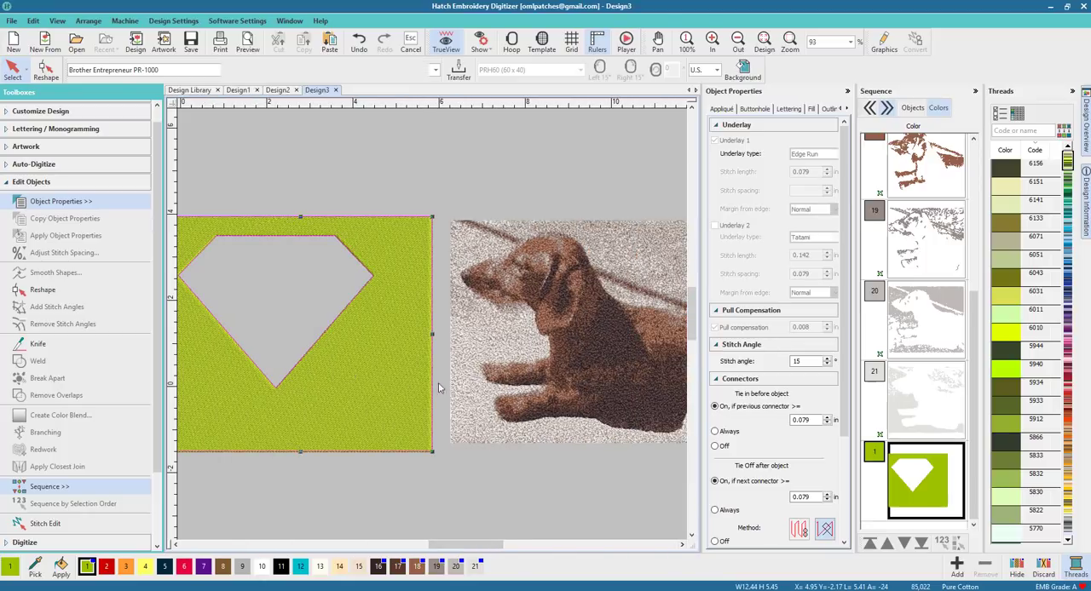
click(621, 379)
drag(628, 374, 625, 373)
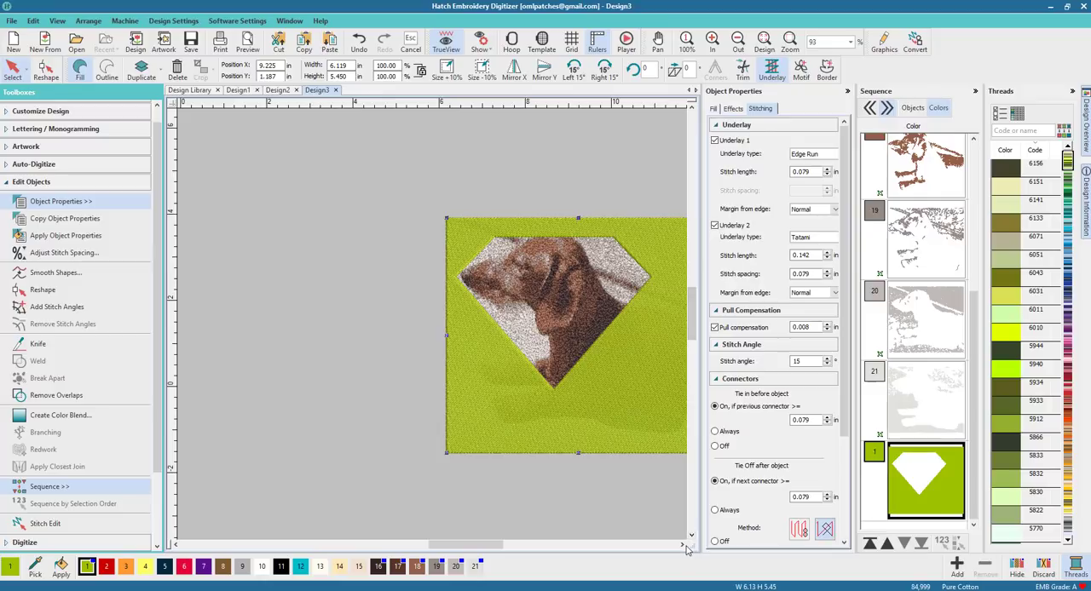
click(682, 544)
click(682, 544)
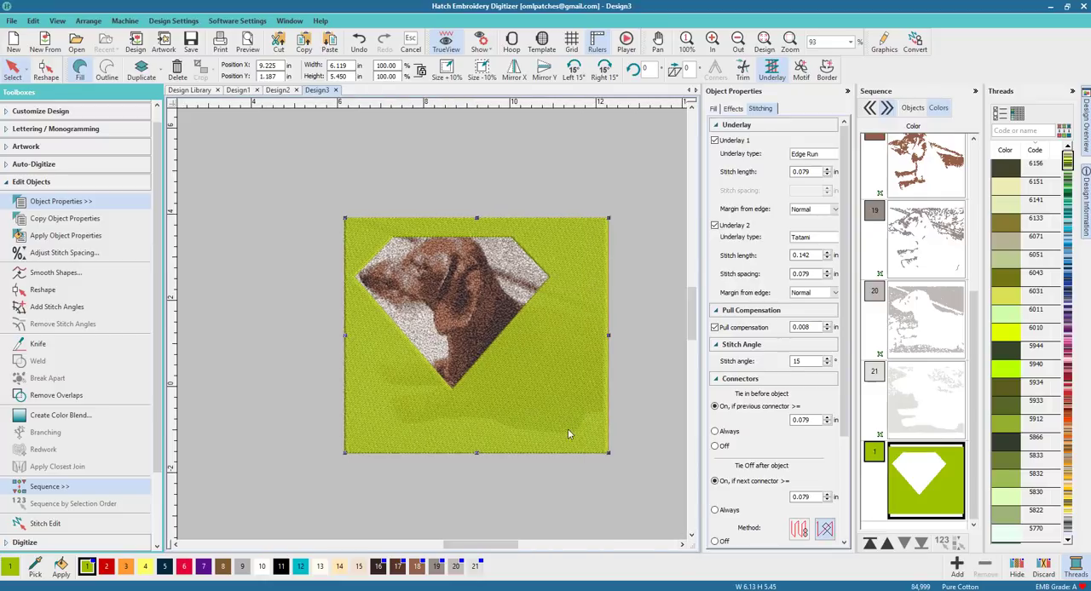
Step: Apply Remove Overlaps to the frame rectangle to trim the dog stitching hidden beneath it
key(ctrl+a)
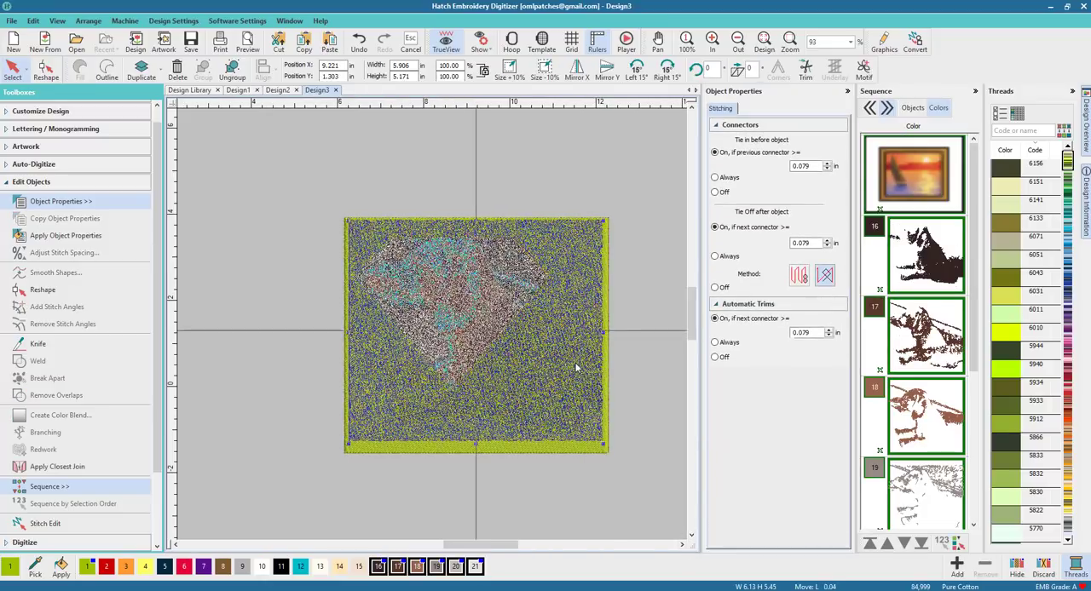
drag(575, 364, 575, 366)
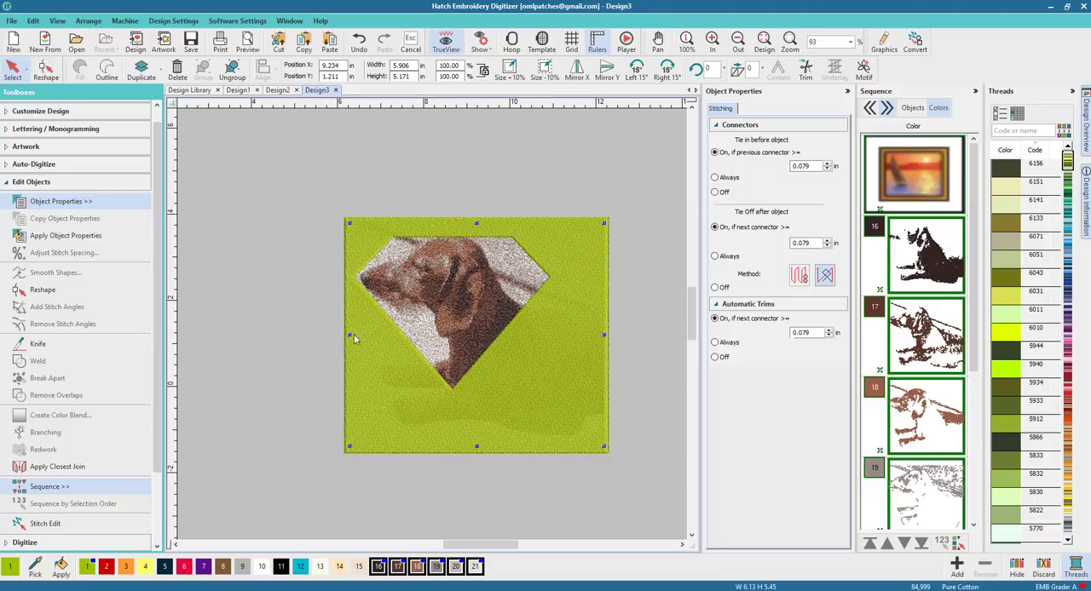
click(649, 373)
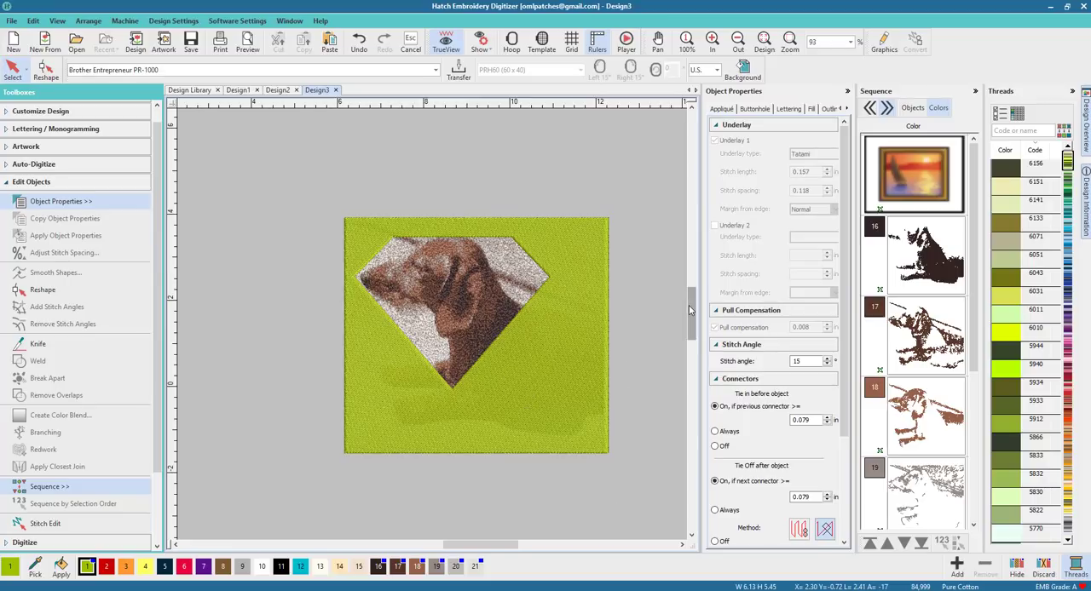
click(576, 448)
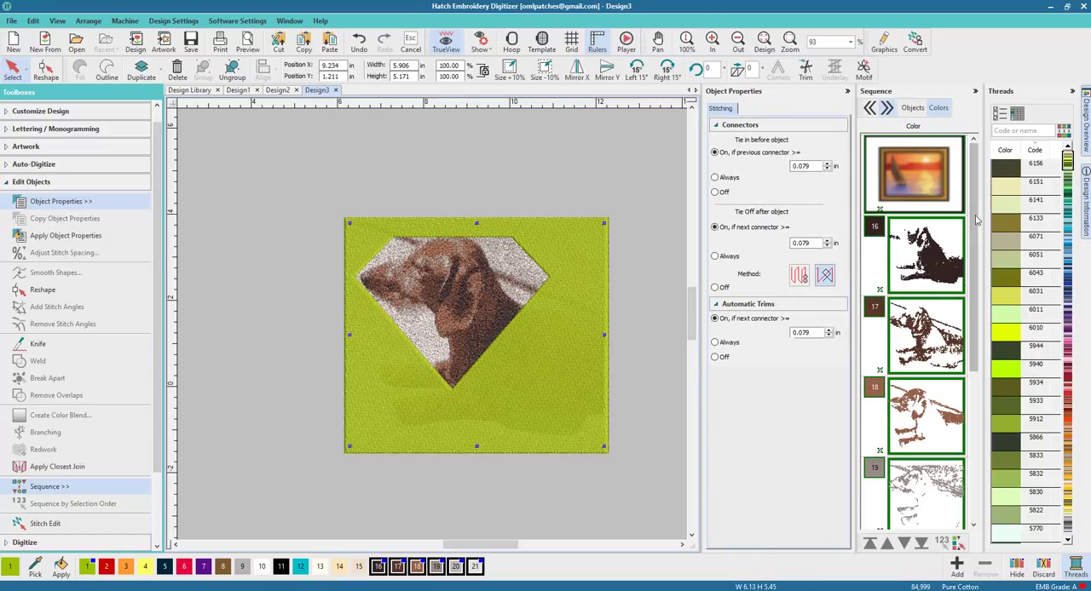
scroll(977, 220, down, 5)
click(955, 473)
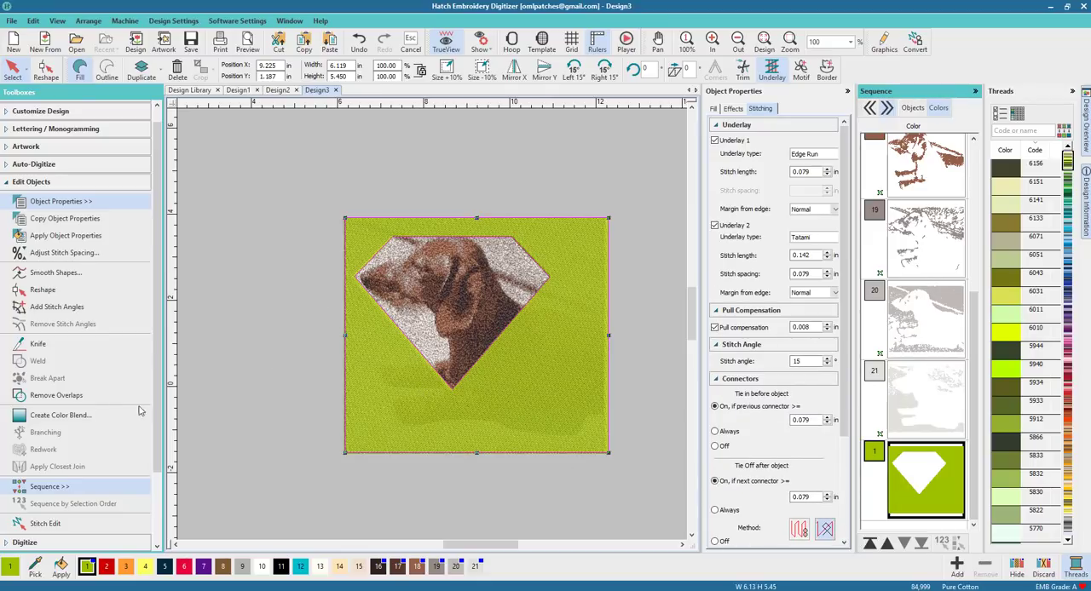
click(58, 395)
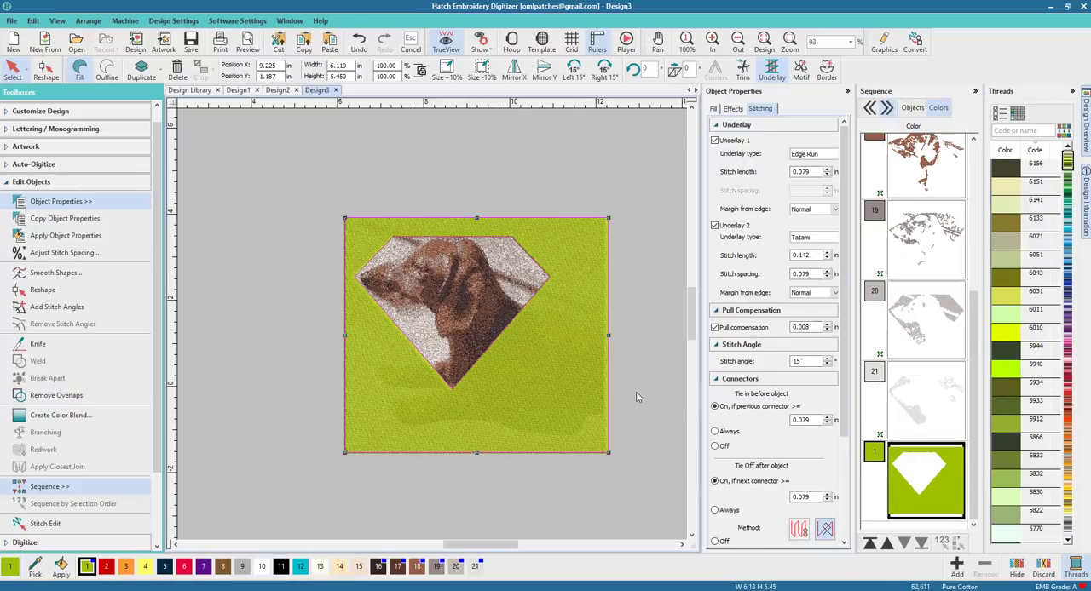
Step: Move the frame rectangle away from the dog stitching and delete it
click(635, 396)
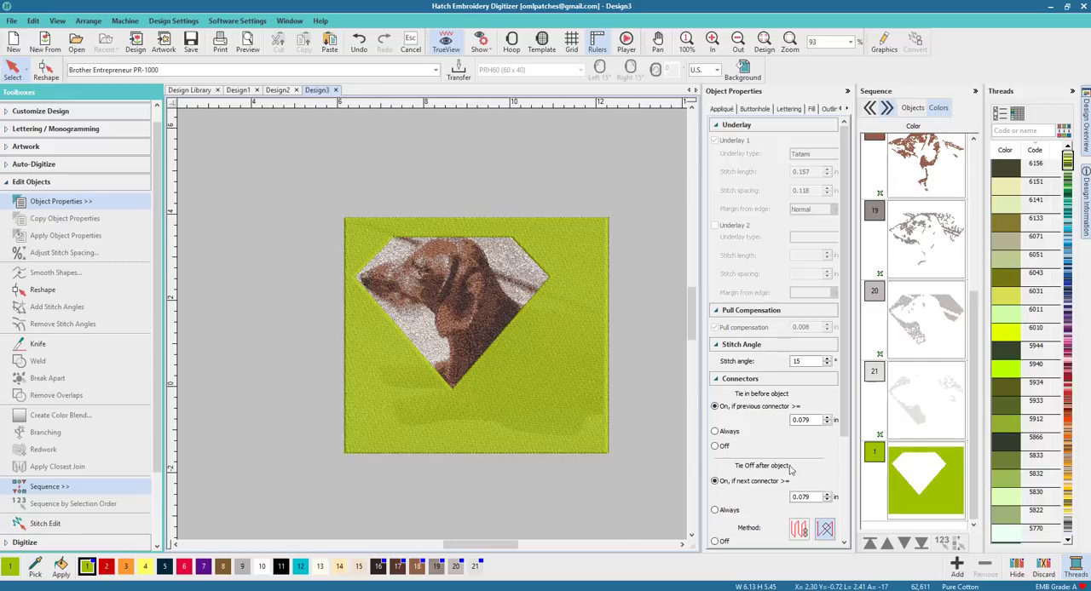
click(900, 490)
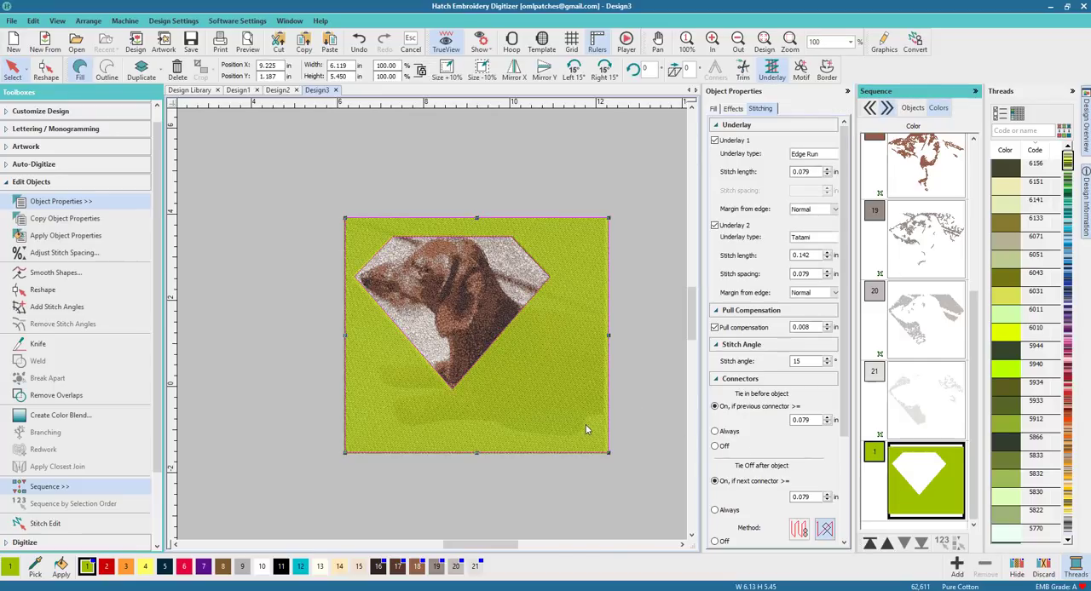
scroll(579, 426, down, 1)
drag(412, 328, 630, 453)
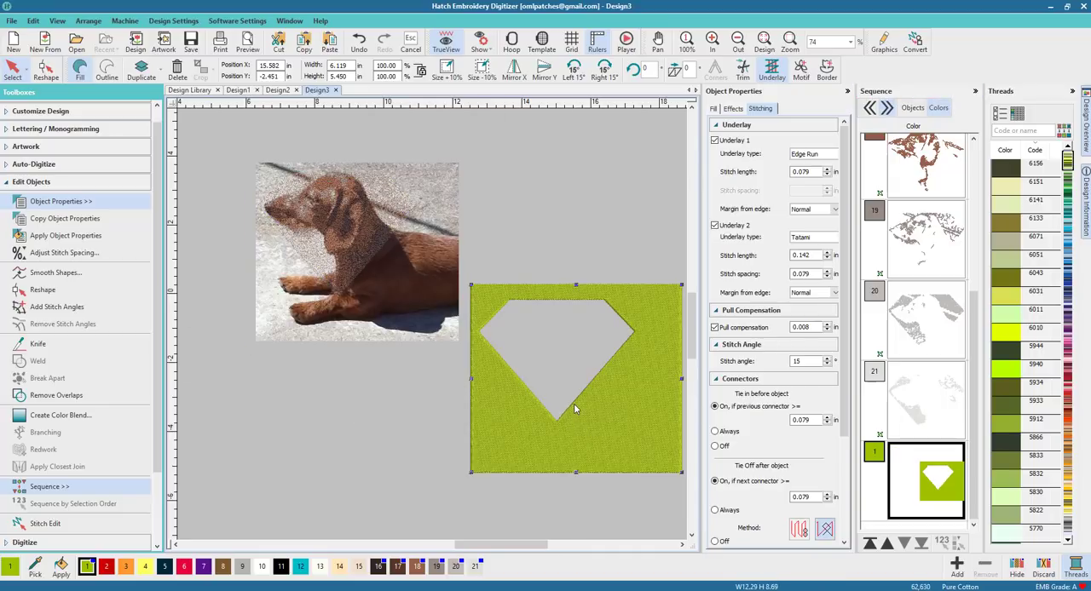
key(Delete)
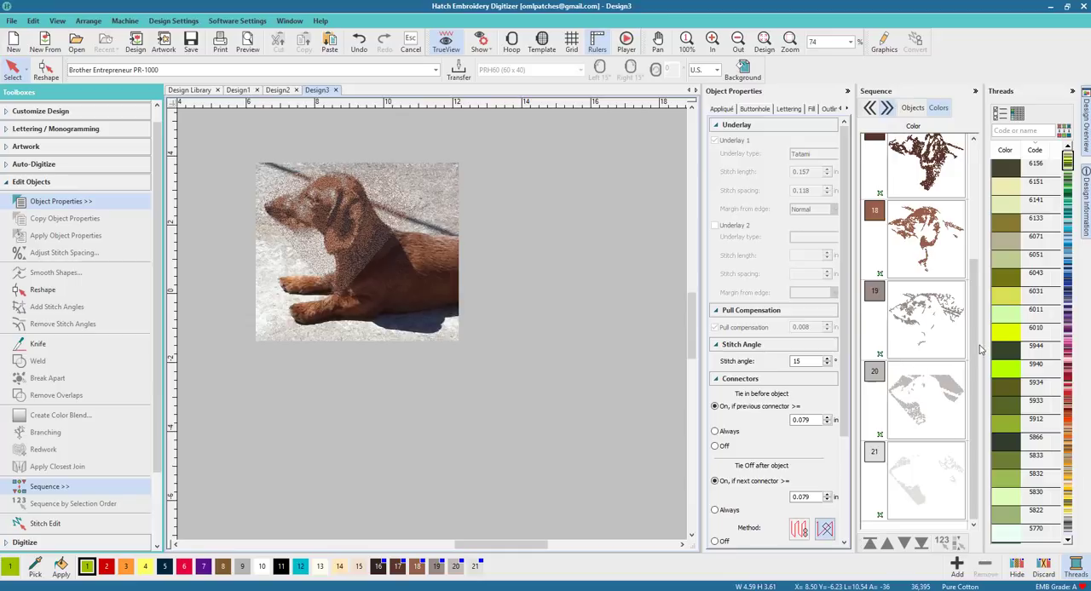
Step: Select the original dachshund photo behind the stitching and delete it
scroll(976, 350, up, 5)
click(910, 198)
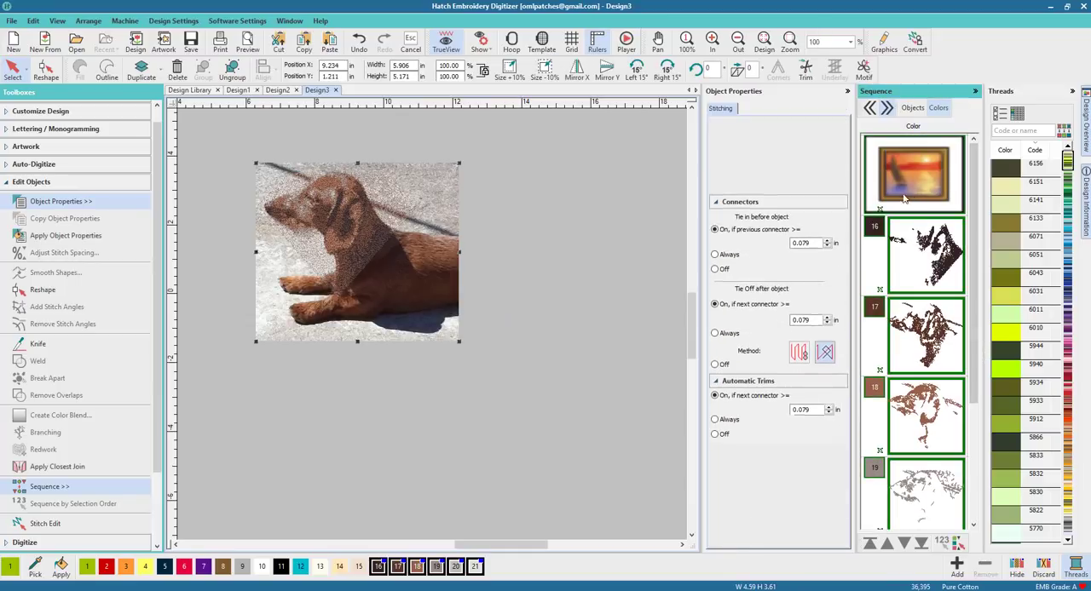
click(236, 75)
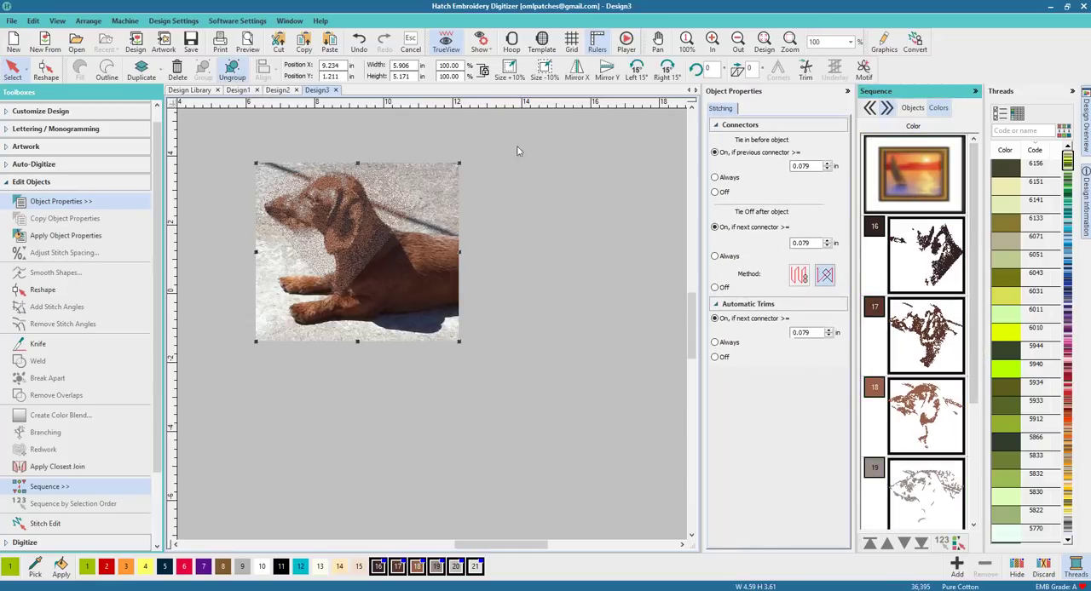
click(896, 166)
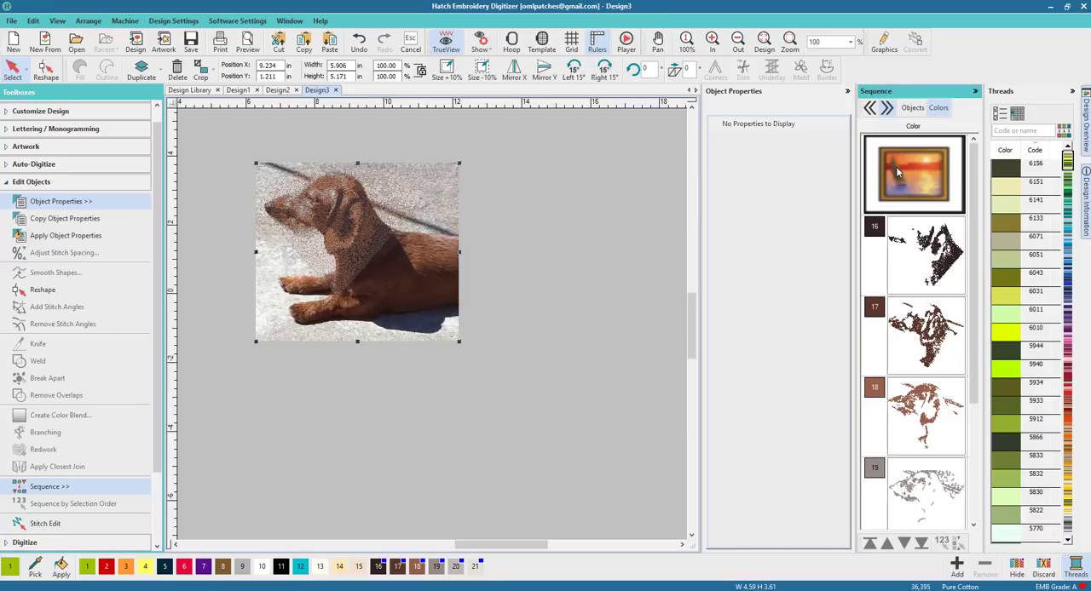
key(Delete)
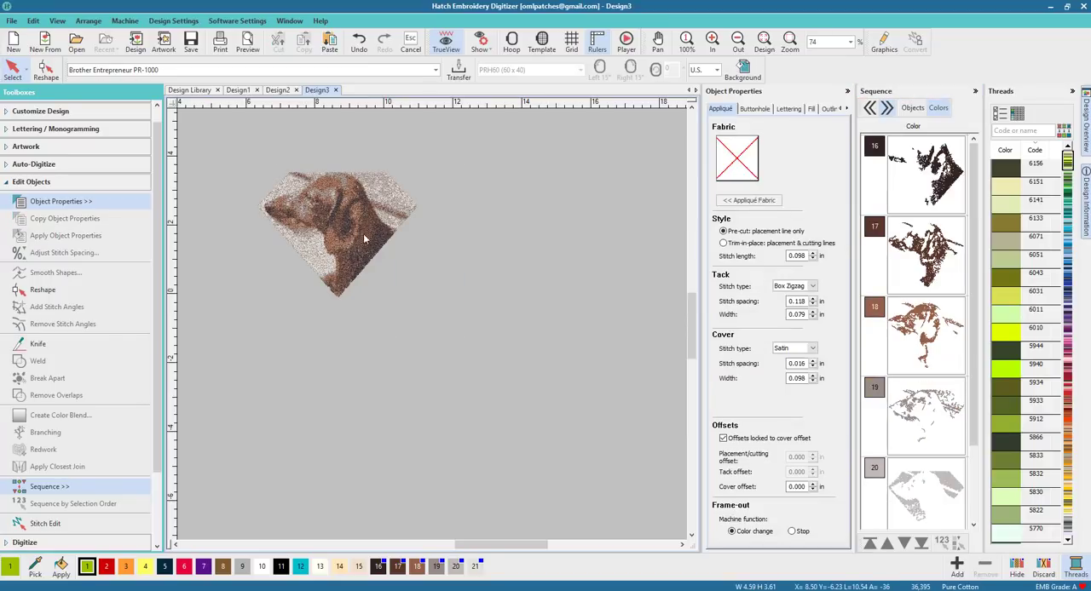
Step: Group the stitched dog pieces and move the group lower toward the middle of the hoop
drag(487, 321, 488, 322)
click(203, 70)
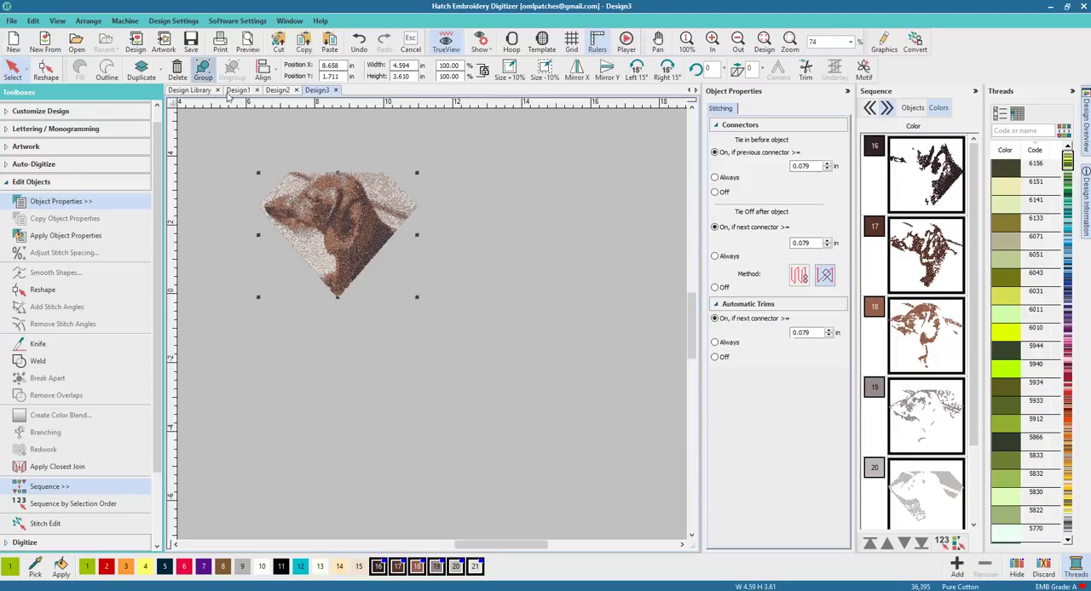
drag(461, 246, 461, 247)
click(425, 309)
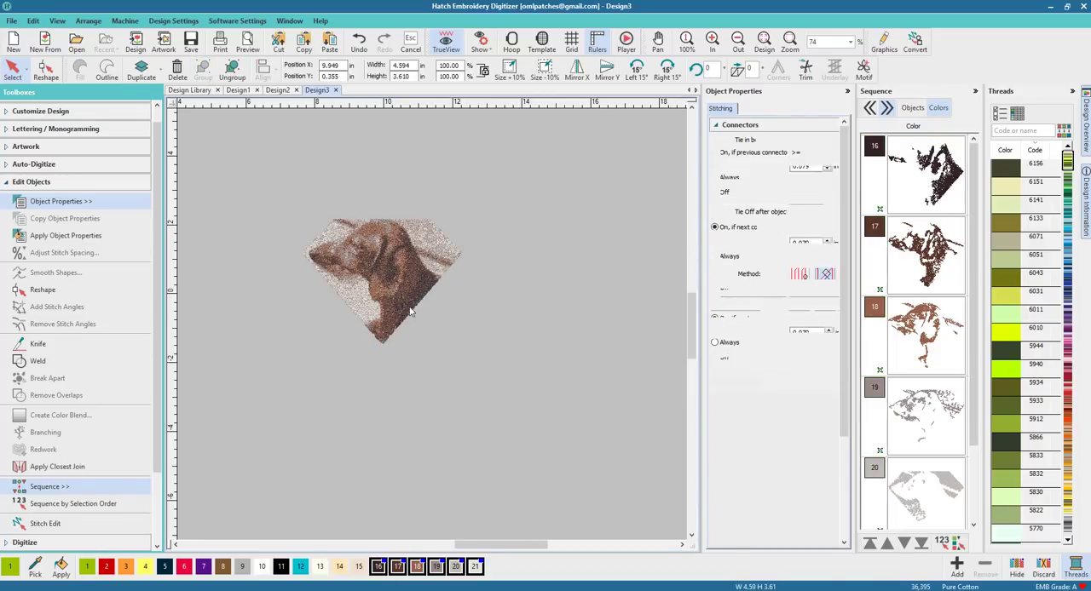
Step: Start Standard Shapes and pick border pattern 09, the diamond
scroll(375, 272, up, 1)
scroll(462, 347, up, 1)
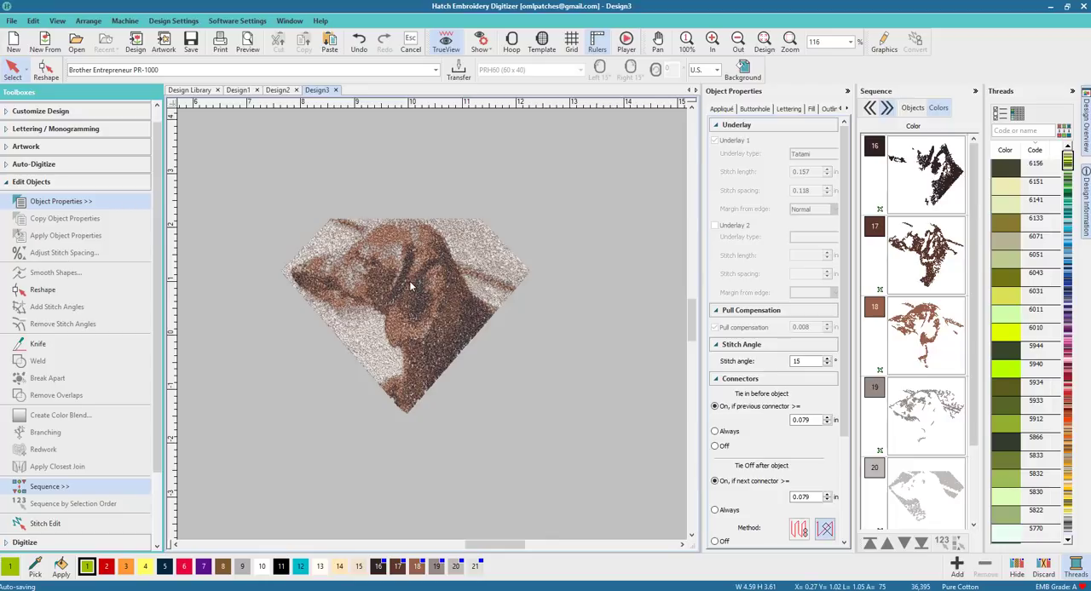
scroll(417, 280, down, 1)
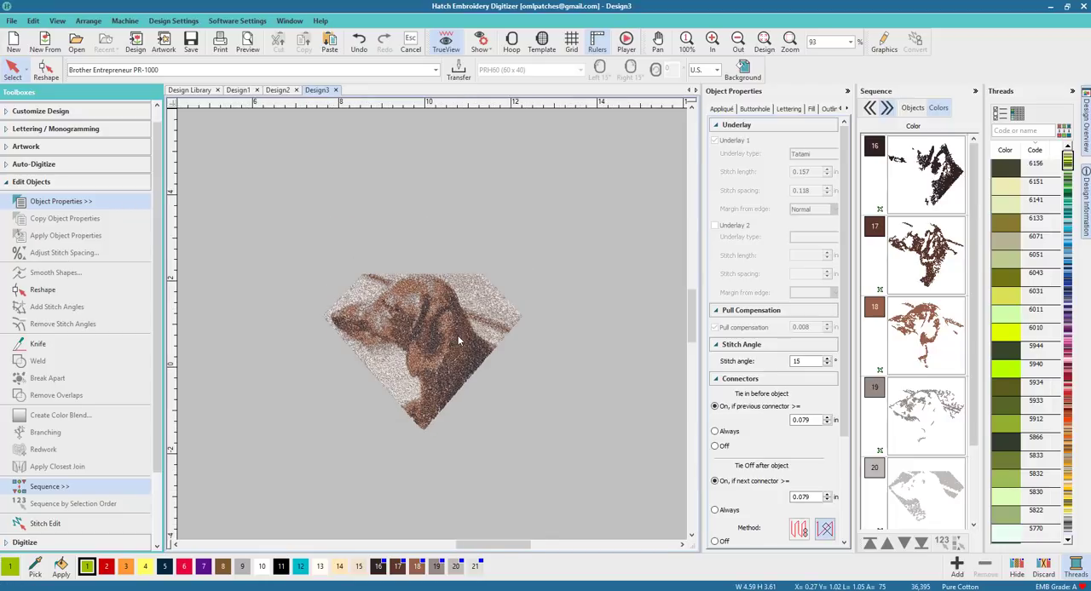
click(47, 183)
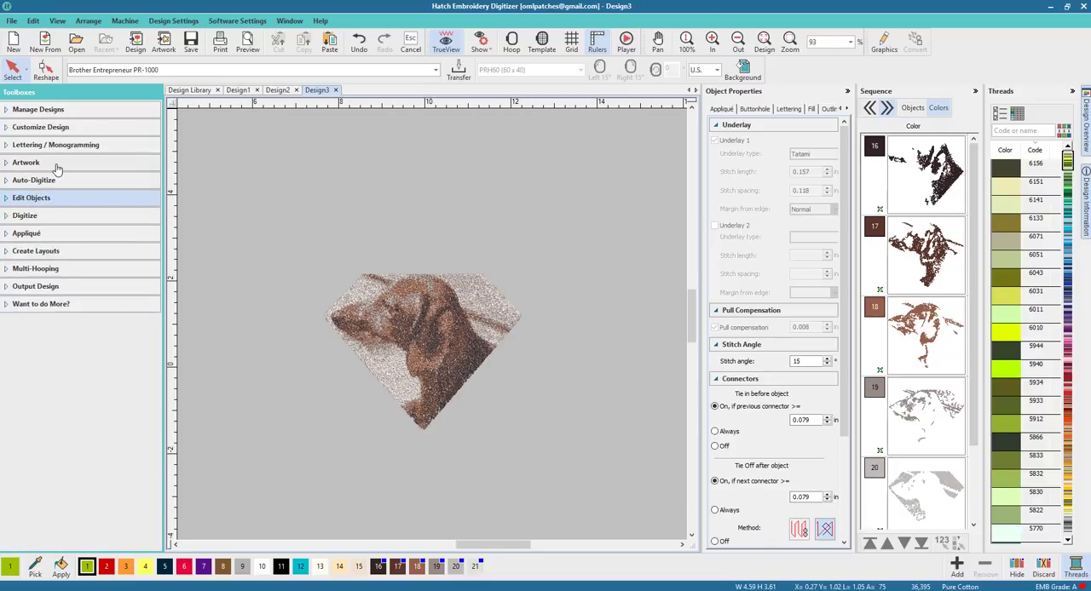
click(60, 216)
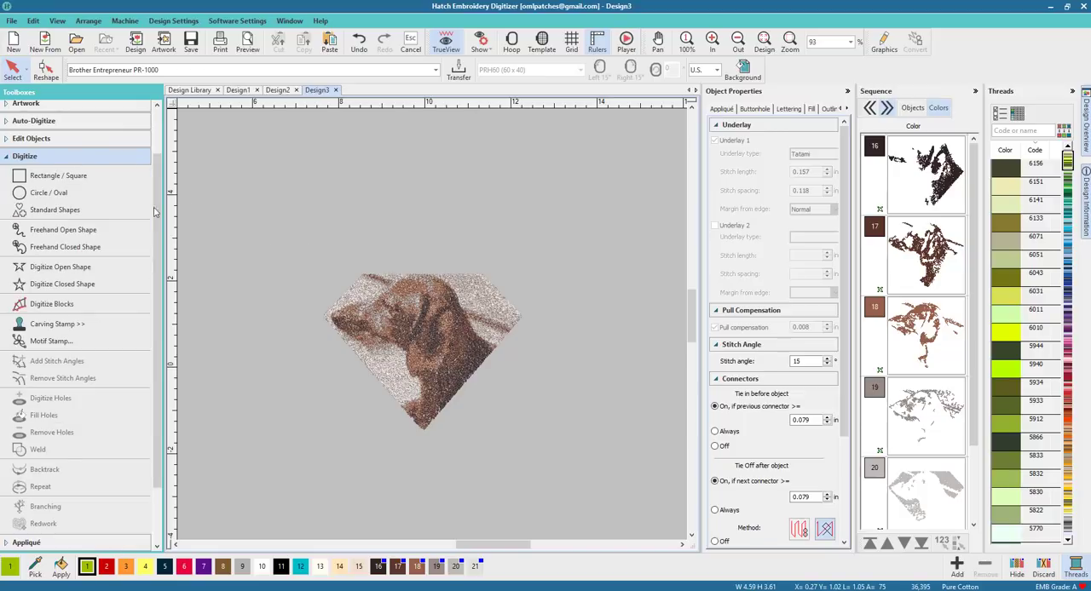
click(85, 210)
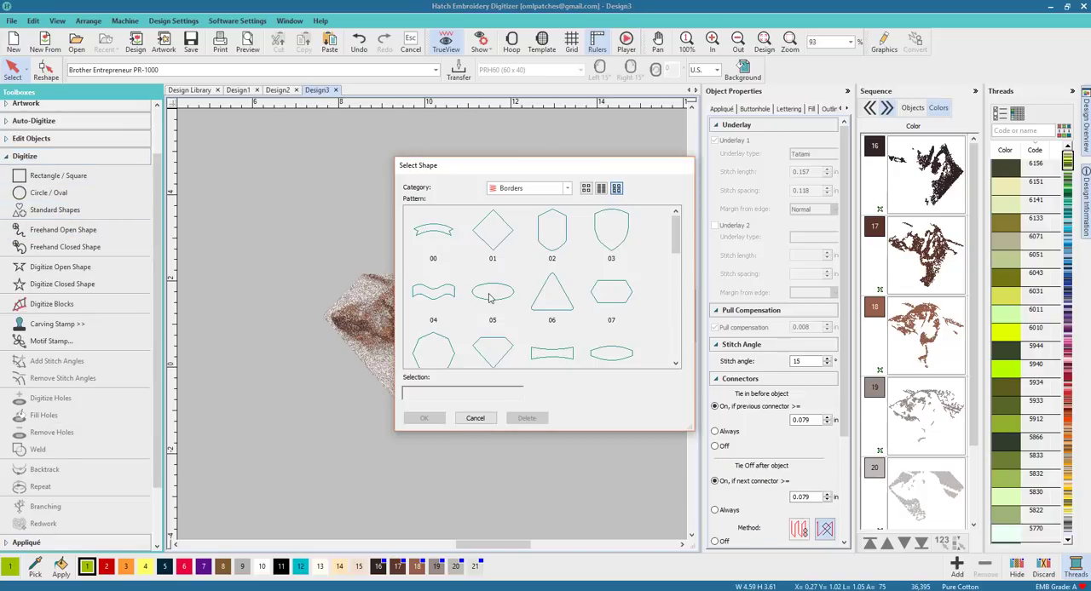
click(498, 347)
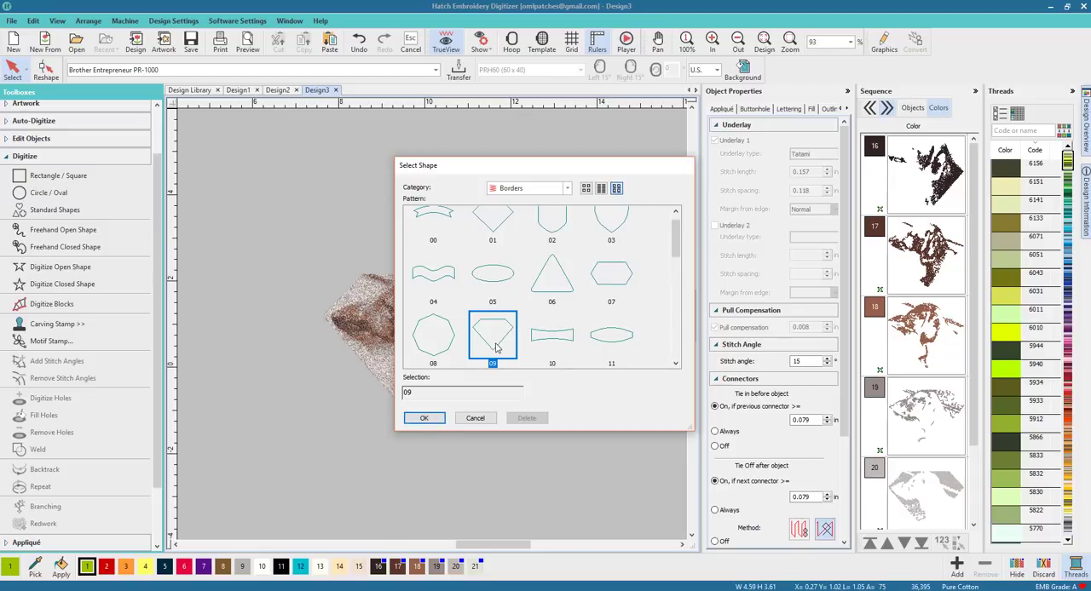
click(423, 417)
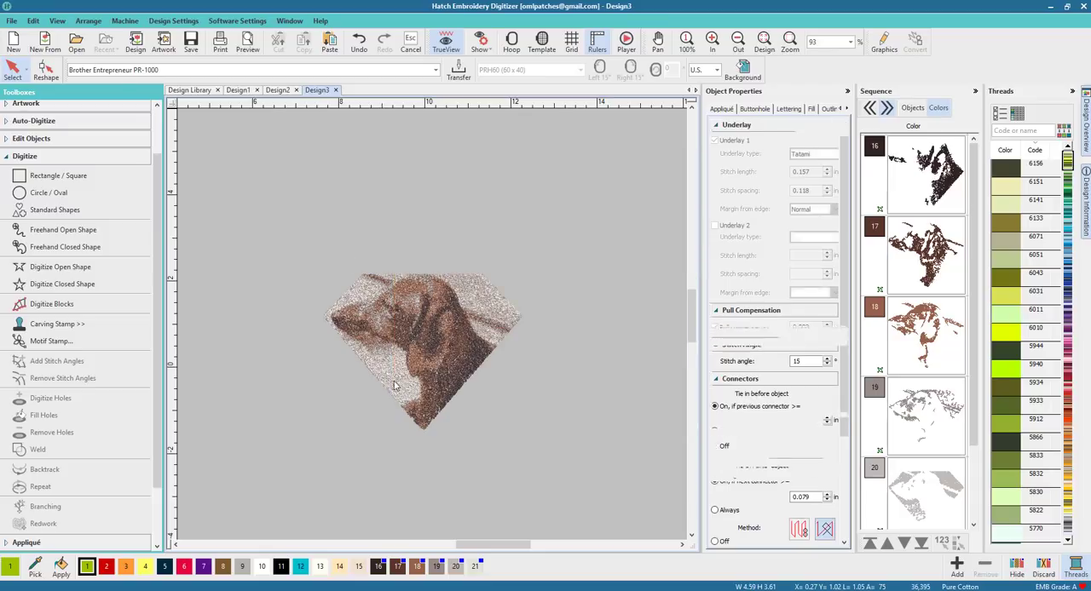
Step: Draw an outline-only diamond about 4.0 by 3.1 inches above the stitched dog
click(107, 69)
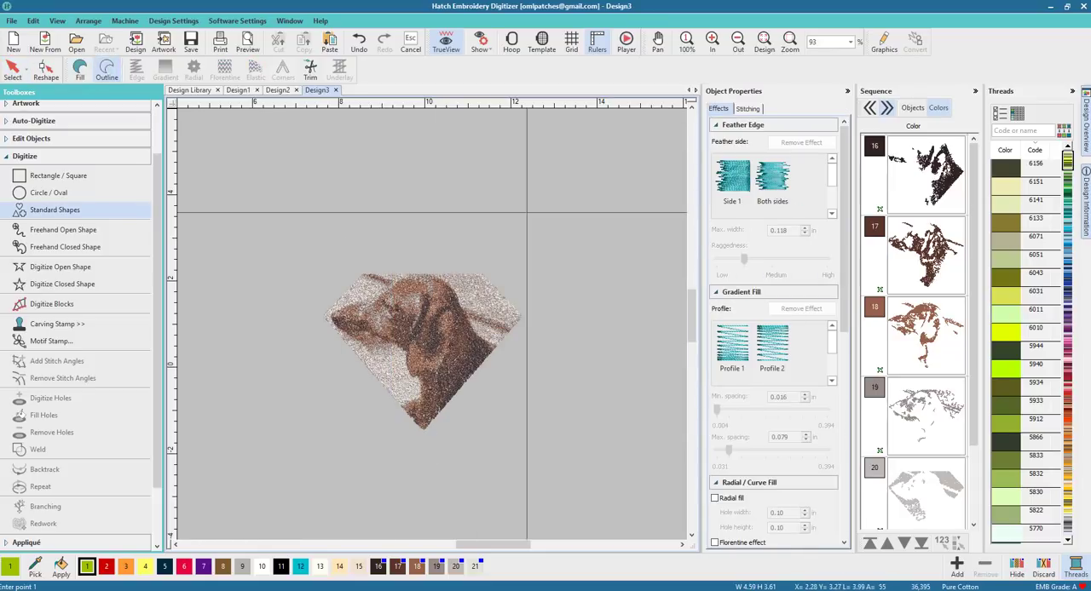
click(749, 108)
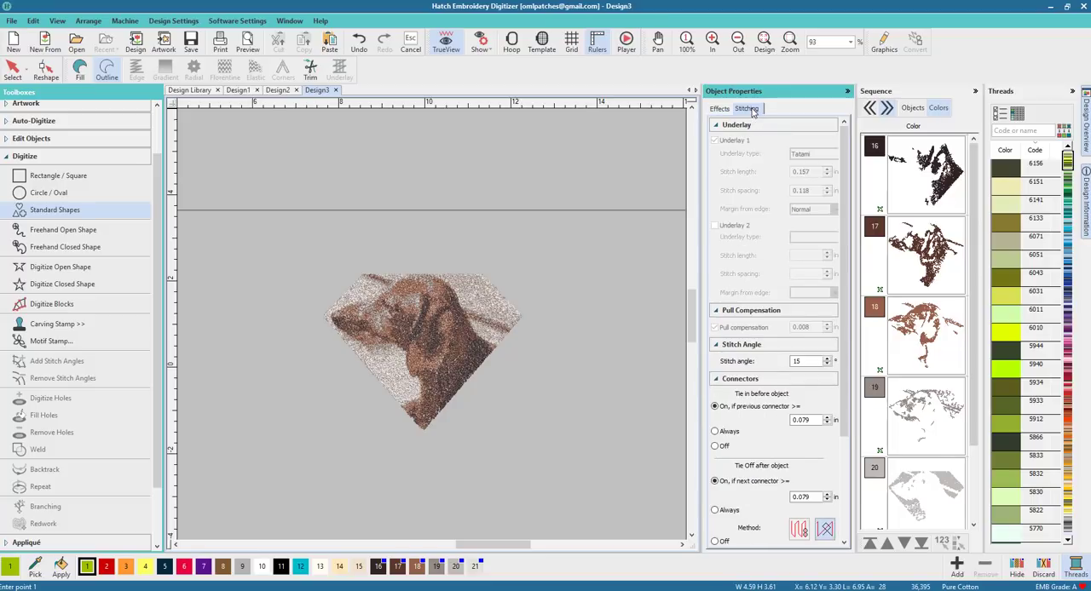
click(720, 109)
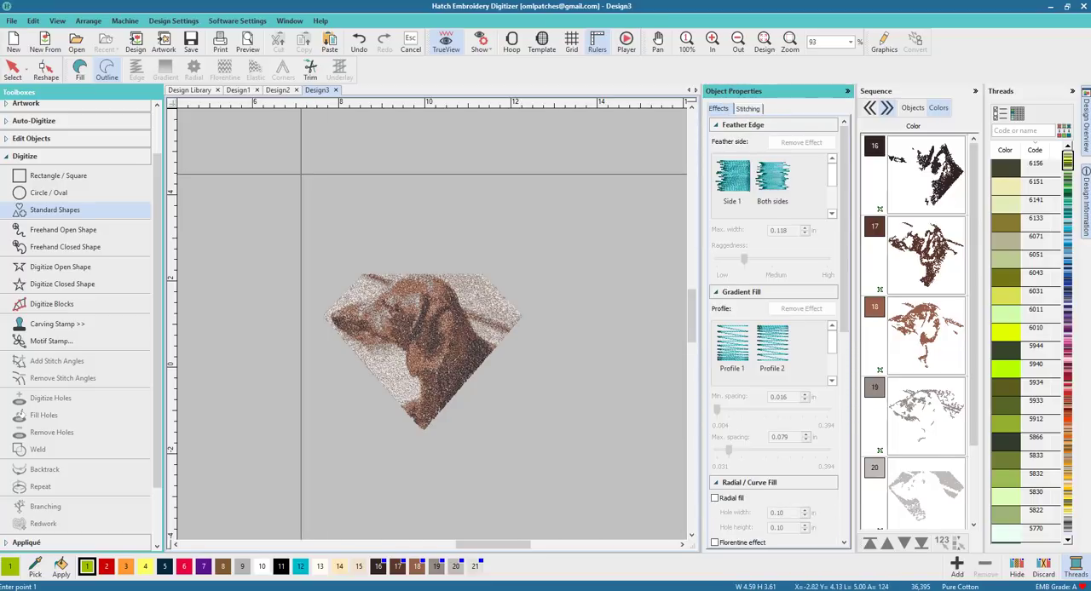
click(295, 171)
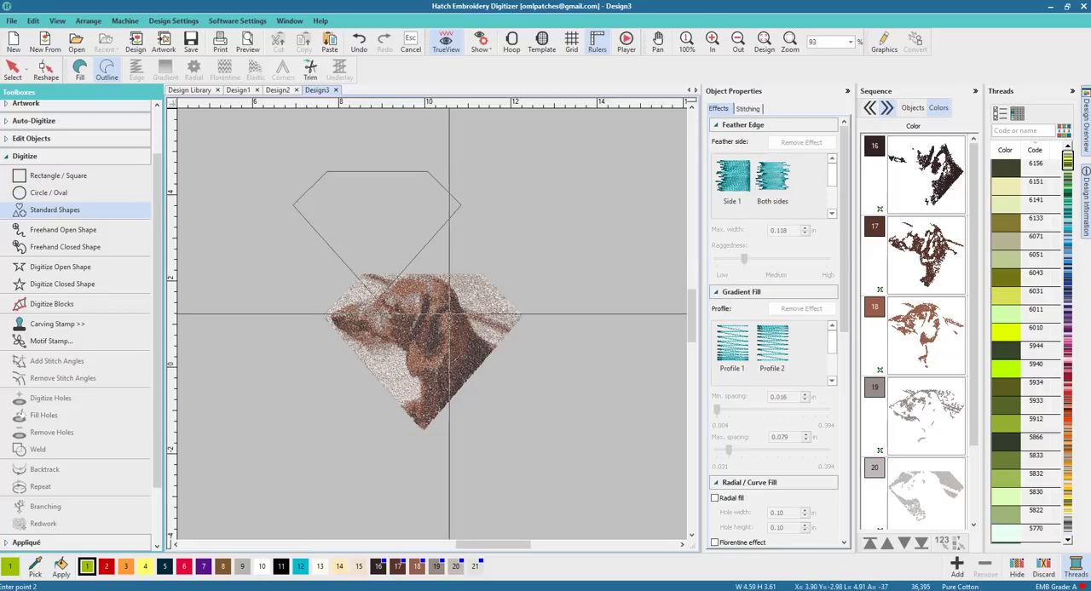
click(461, 300)
click(13, 70)
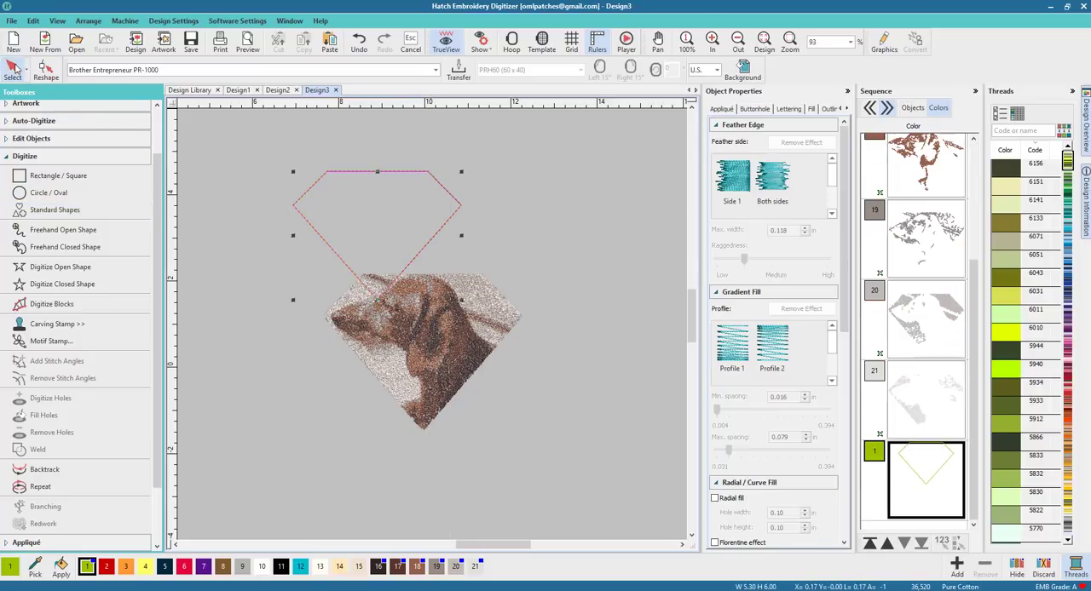
Step: Move the diamond outline over the dog and resize it to about 4.7 by 3.7 inches to frame it
click(773, 285)
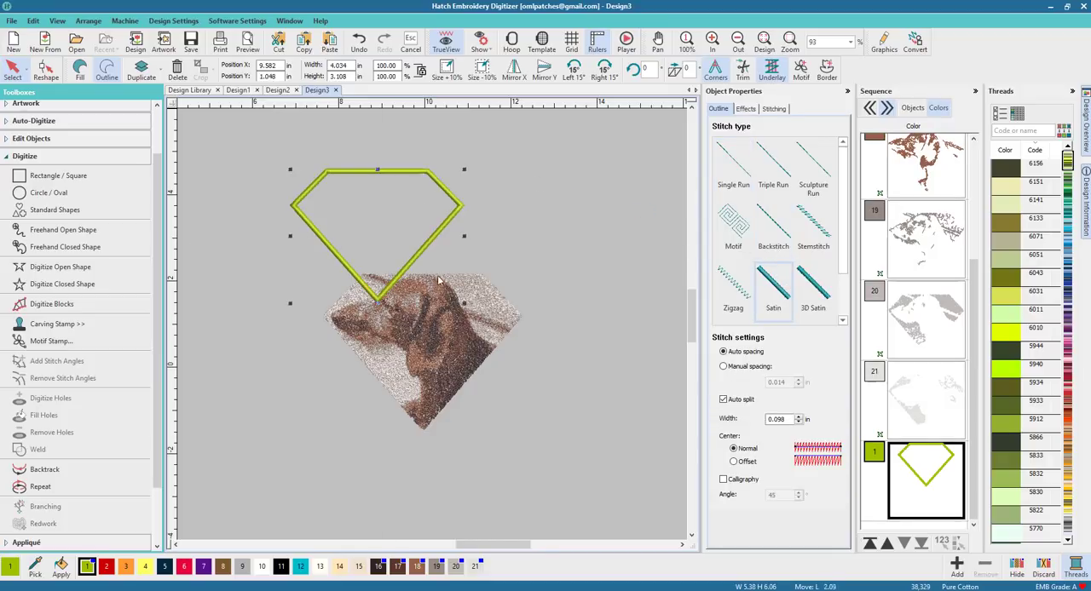
drag(445, 298, 443, 296)
drag(499, 339, 523, 348)
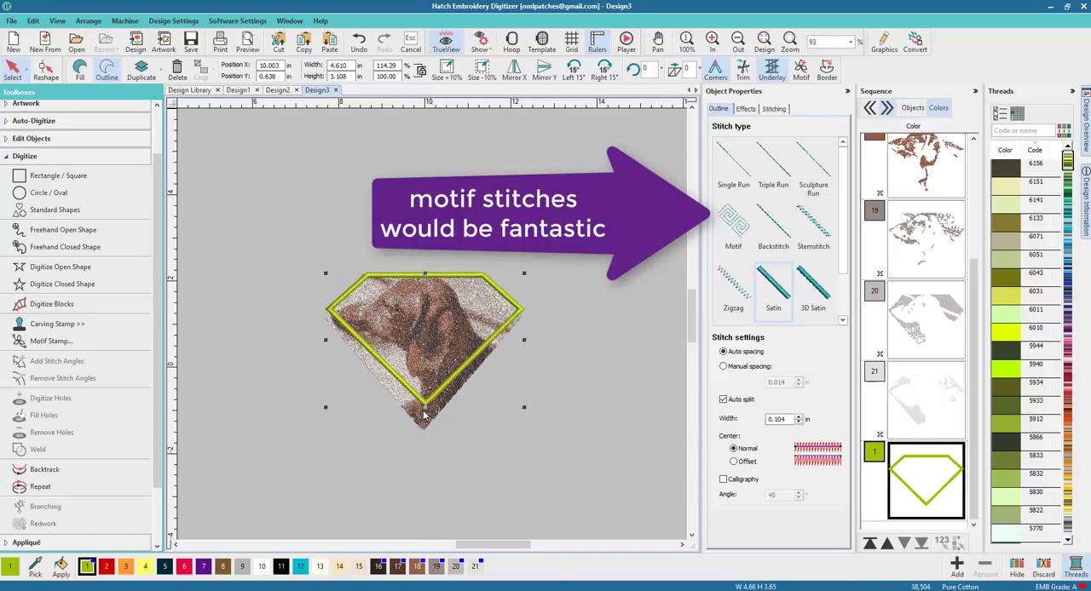
drag(424, 412, 424, 435)
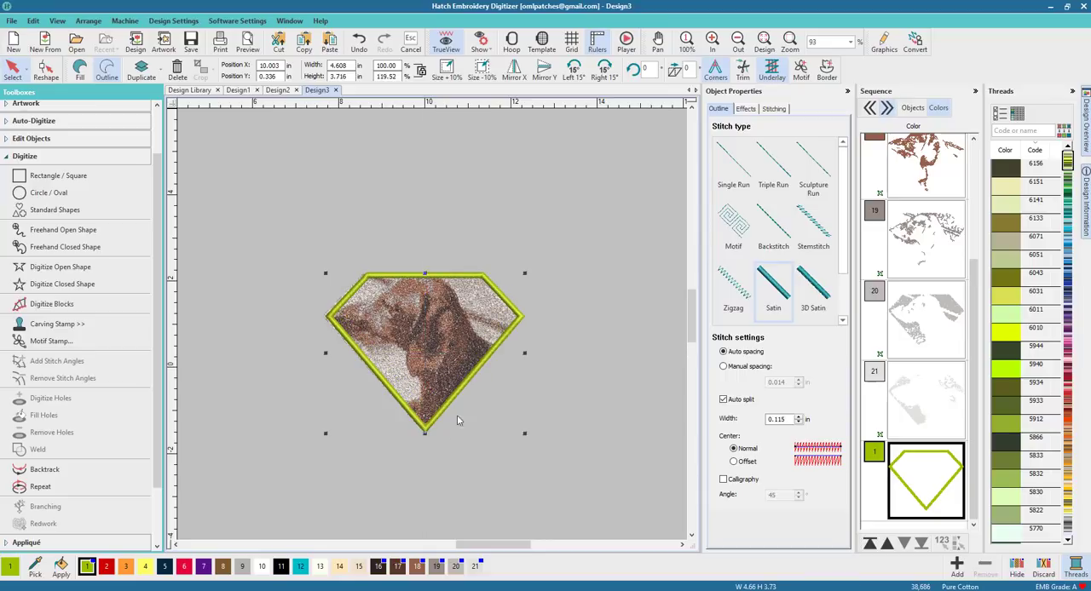
drag(325, 352, 322, 353)
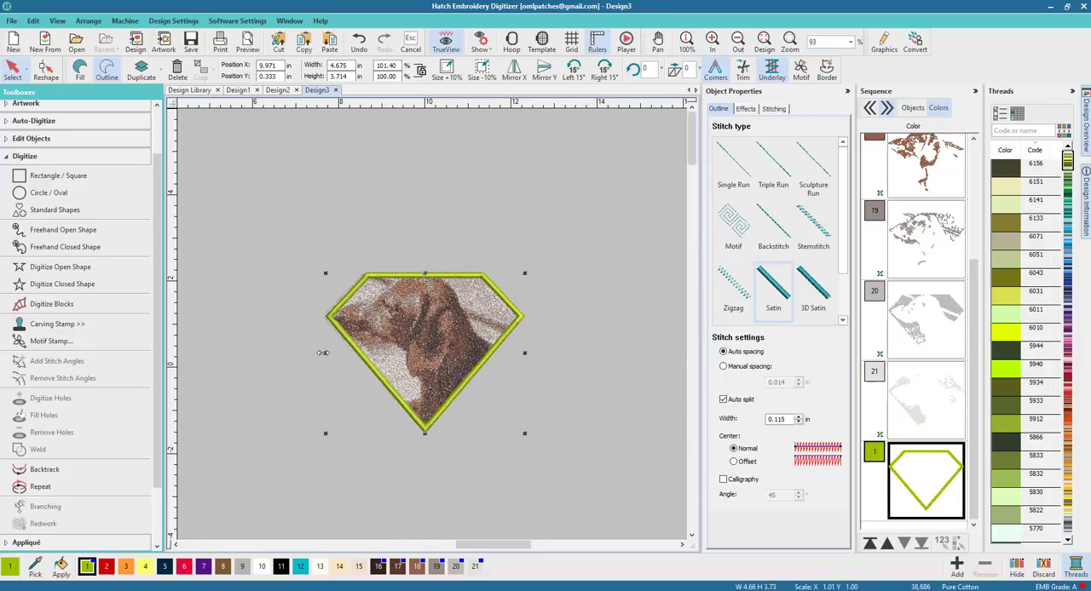
click(557, 343)
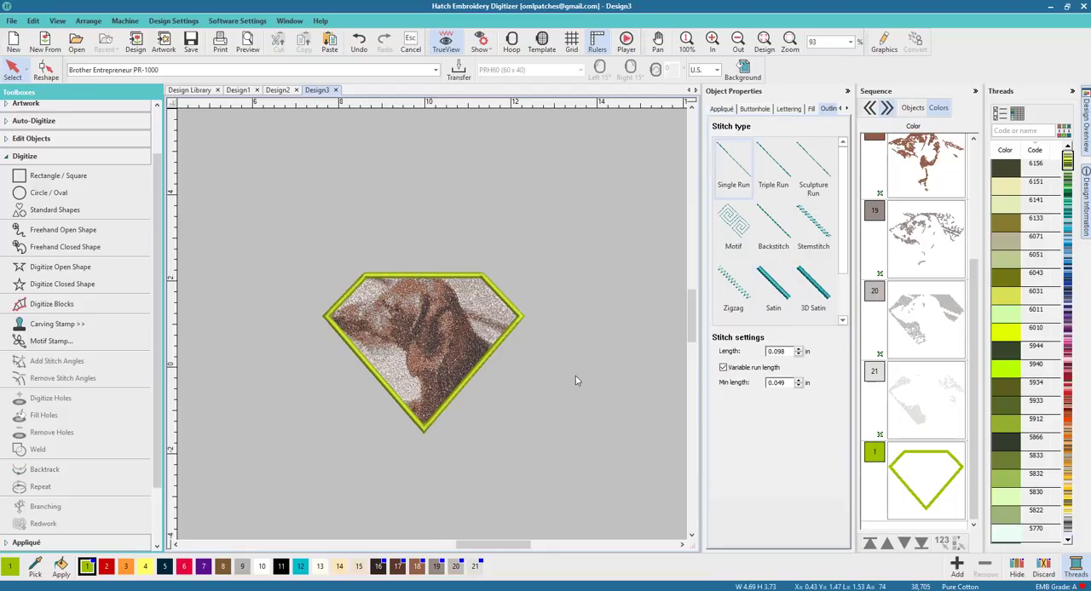
Step: Recolor the diamond outline to thread color 11 and widen it slightly
click(513, 313)
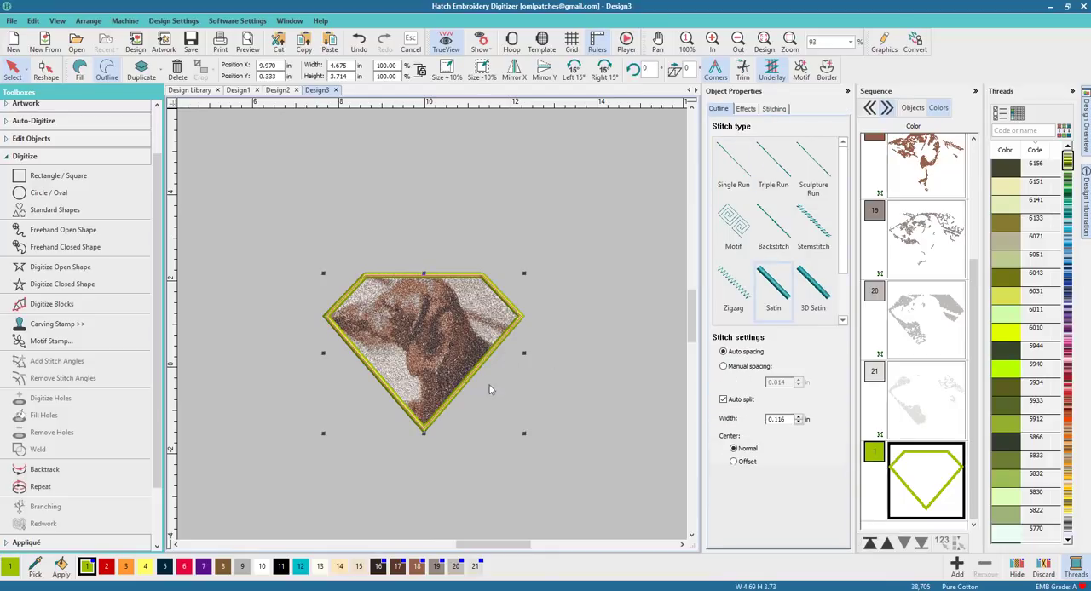
click(280, 567)
click(503, 481)
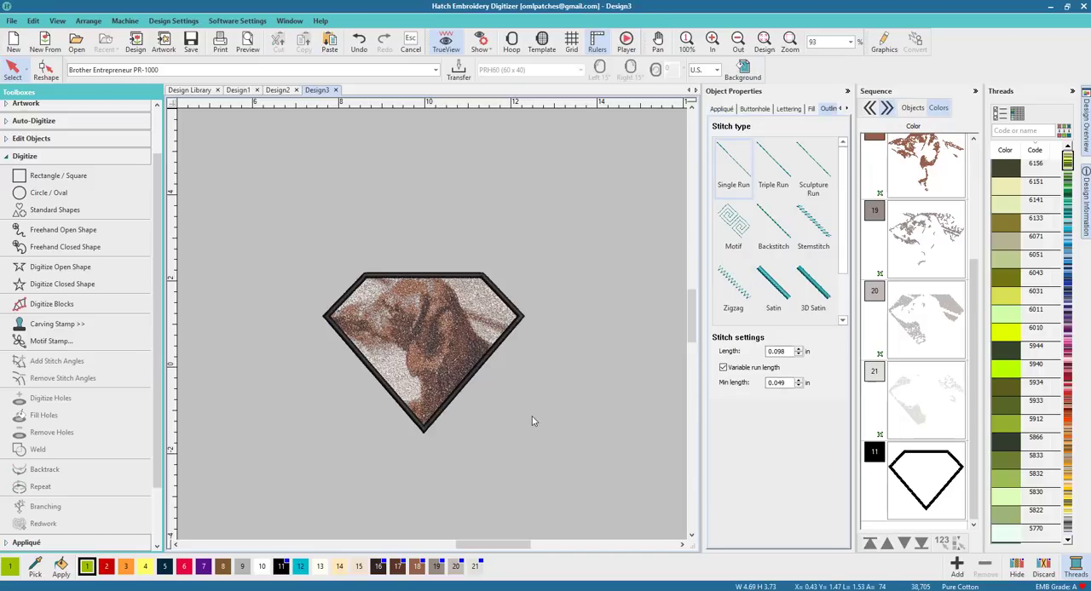
click(326, 321)
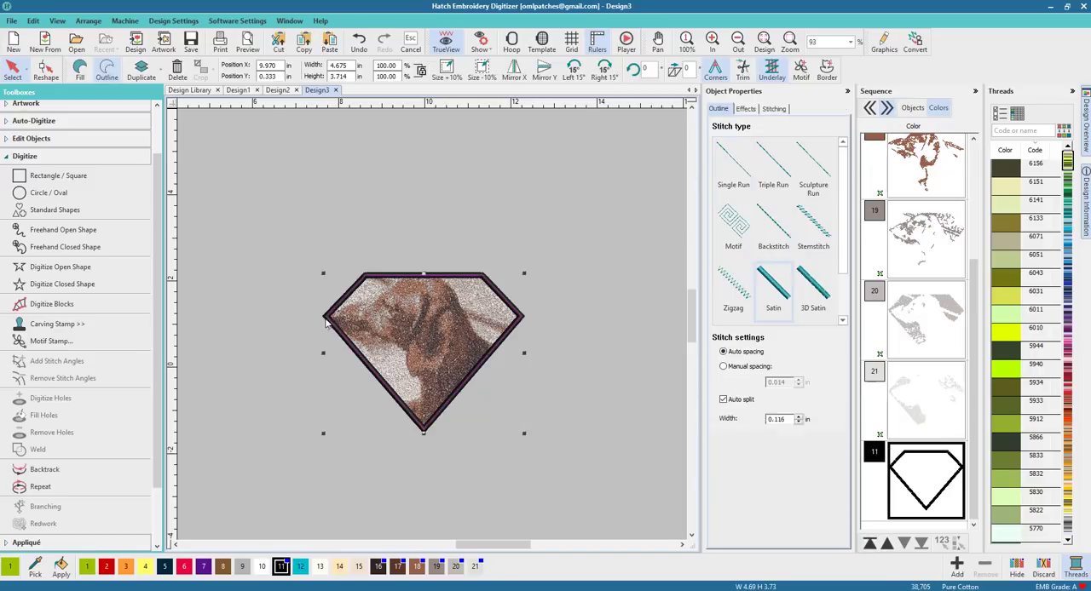
drag(323, 353, 320, 353)
click(564, 405)
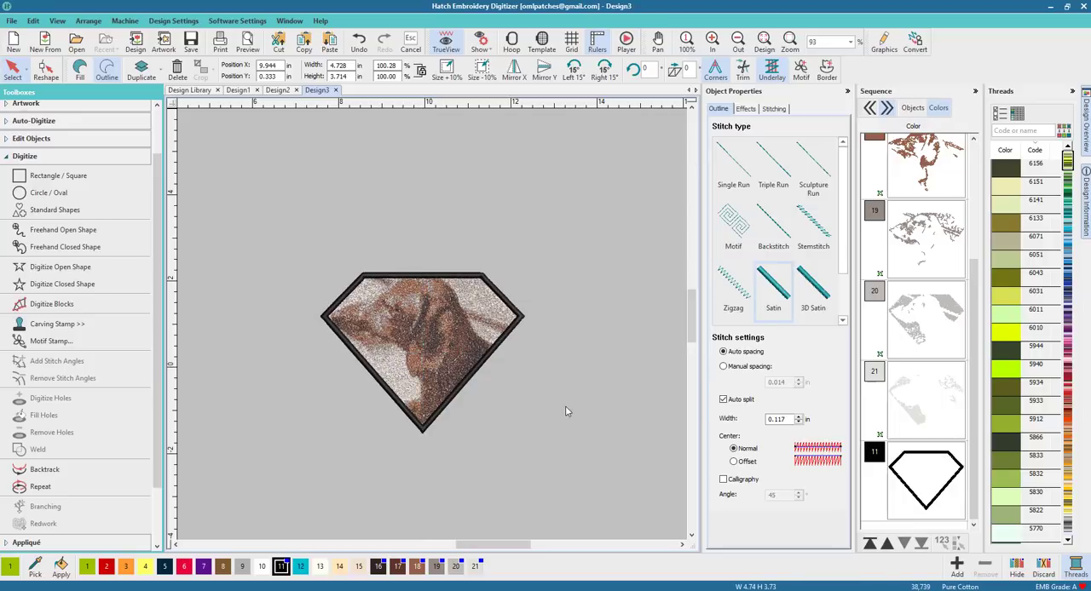
Step: Add the lettering "Odie" on the stitched dog inside the diamond
click(41, 157)
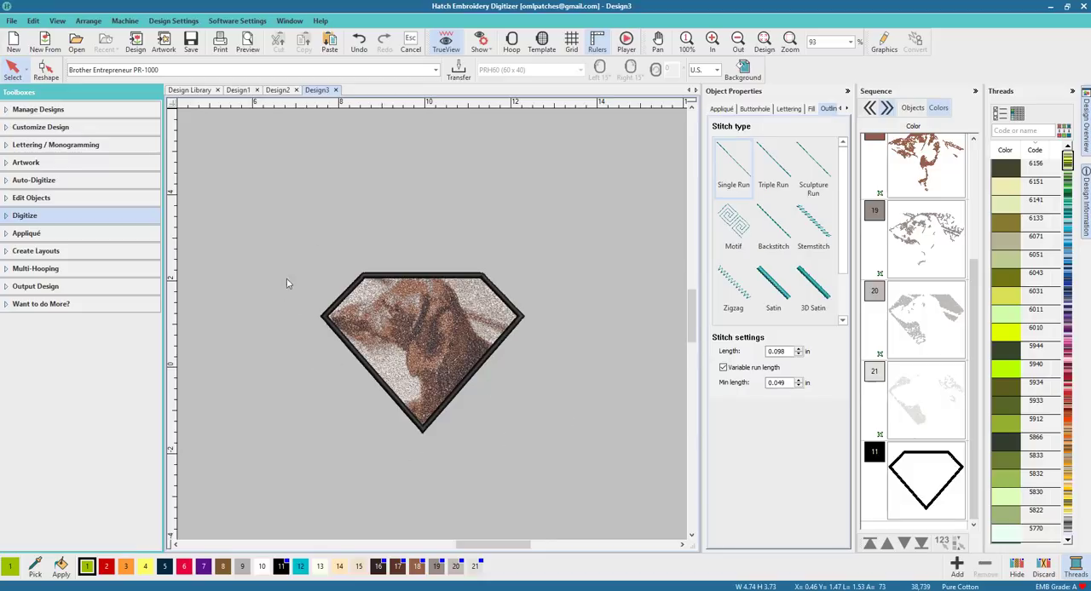
click(56, 146)
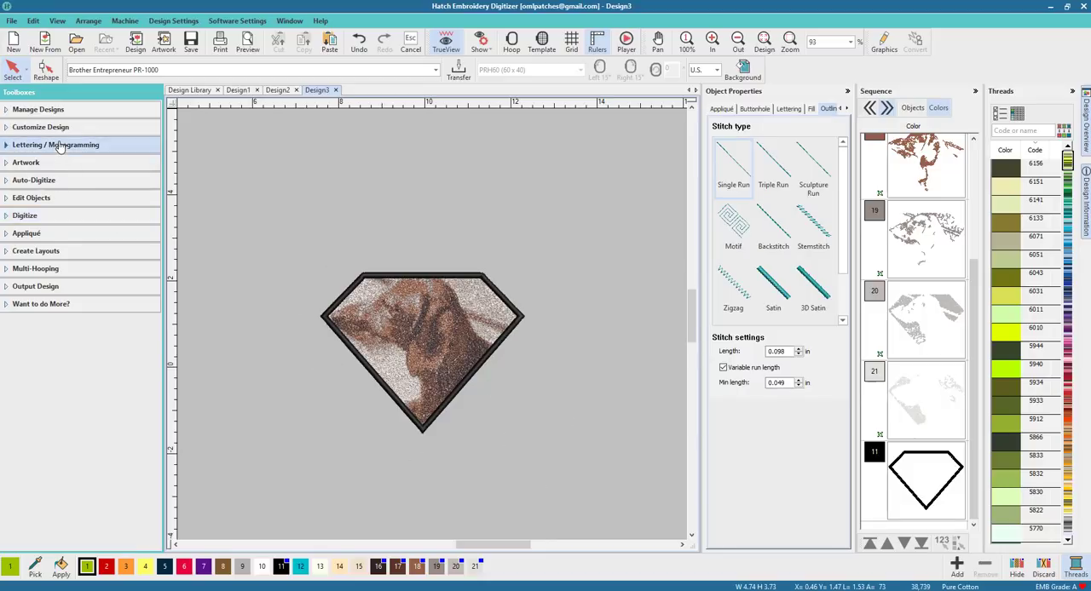
click(54, 166)
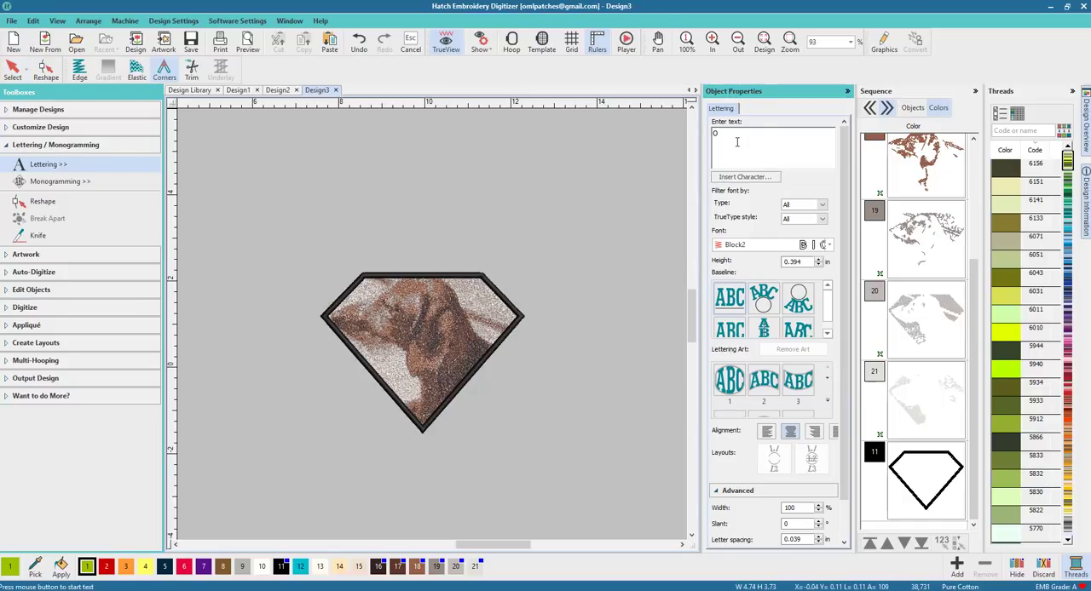
key(Return)
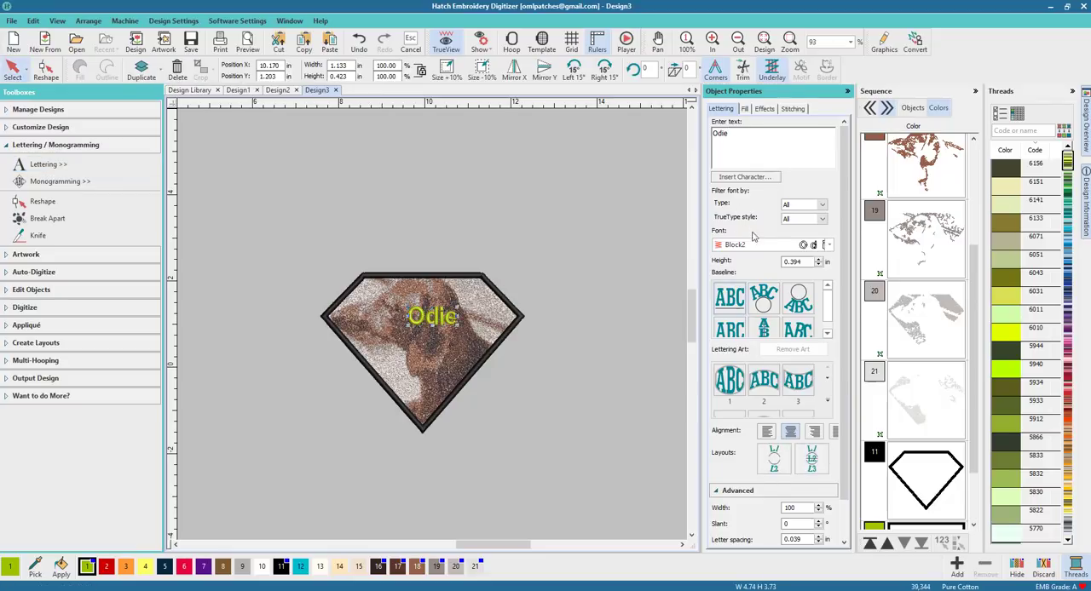
Step: Set the lettering font to Dauphin and move "Odie" lower, enlarging it to about 0.54 in high
click(827, 245)
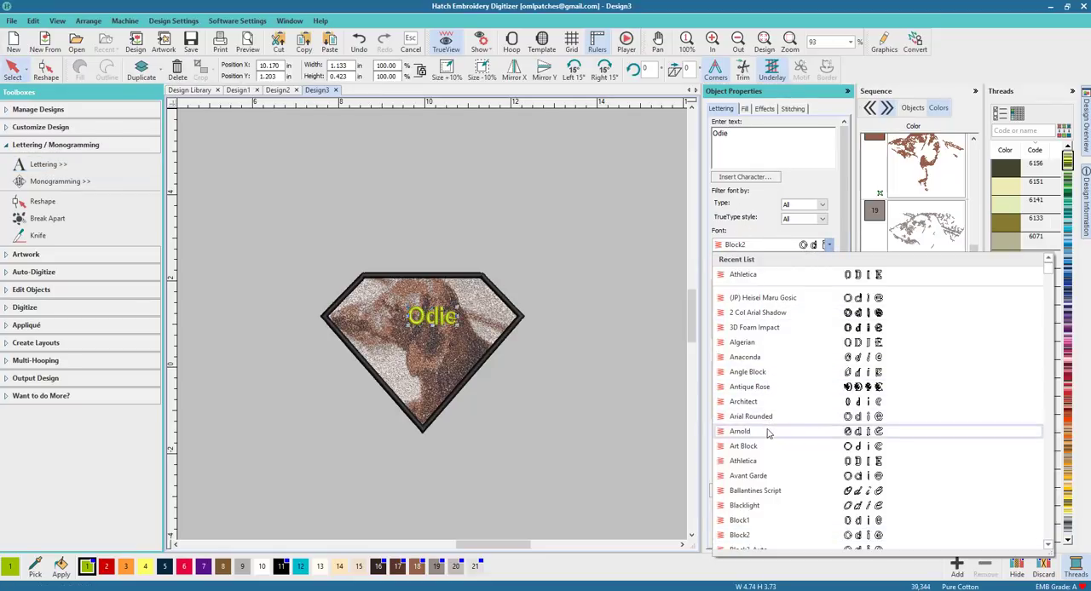
scroll(767, 435, down, 2)
scroll(767, 435, down, 6)
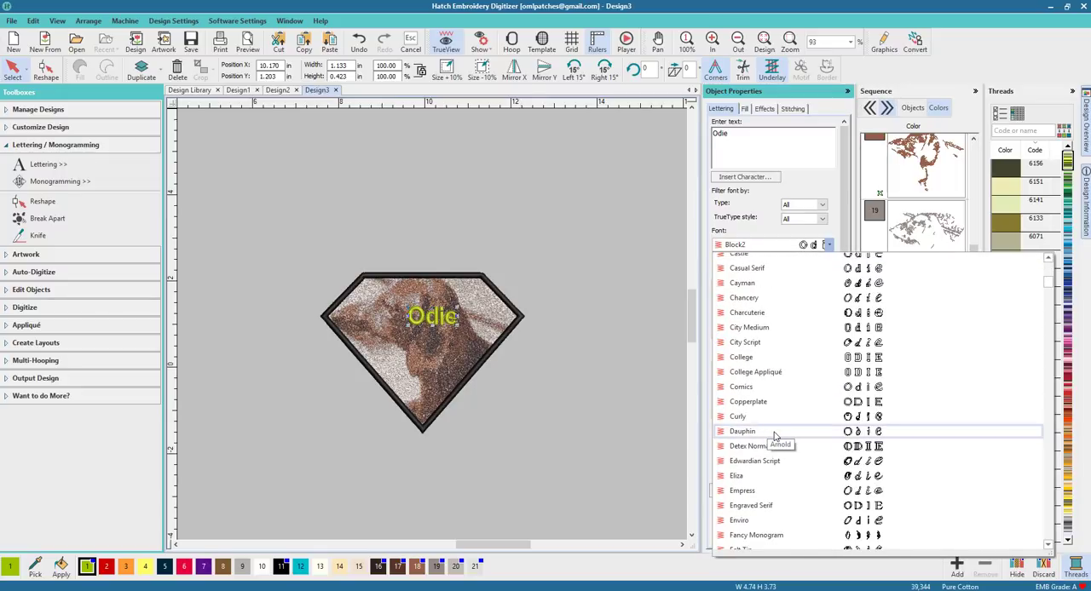
click(741, 431)
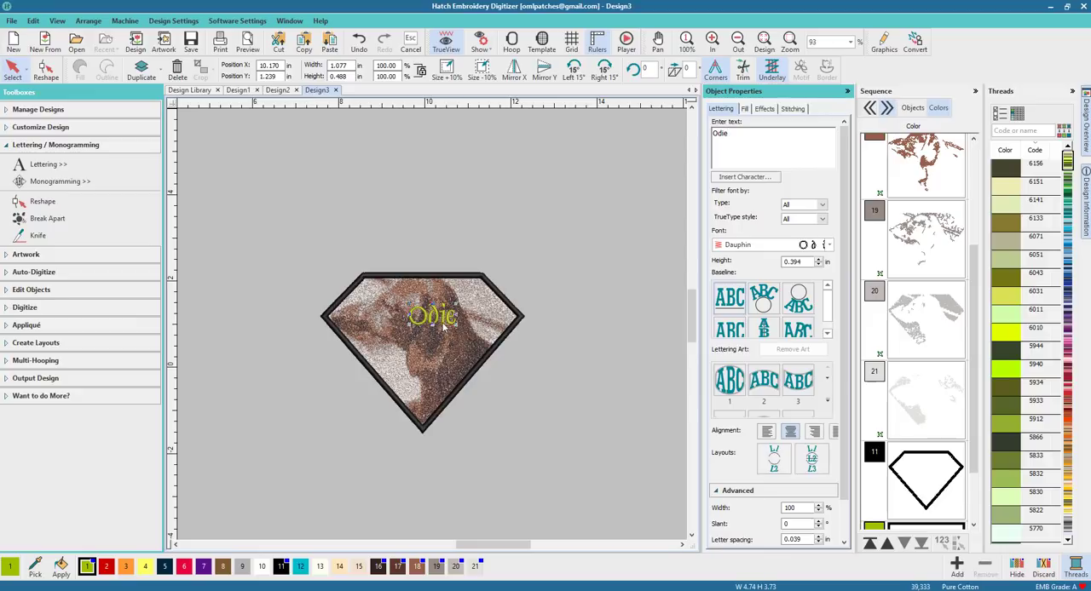
drag(436, 322, 435, 387)
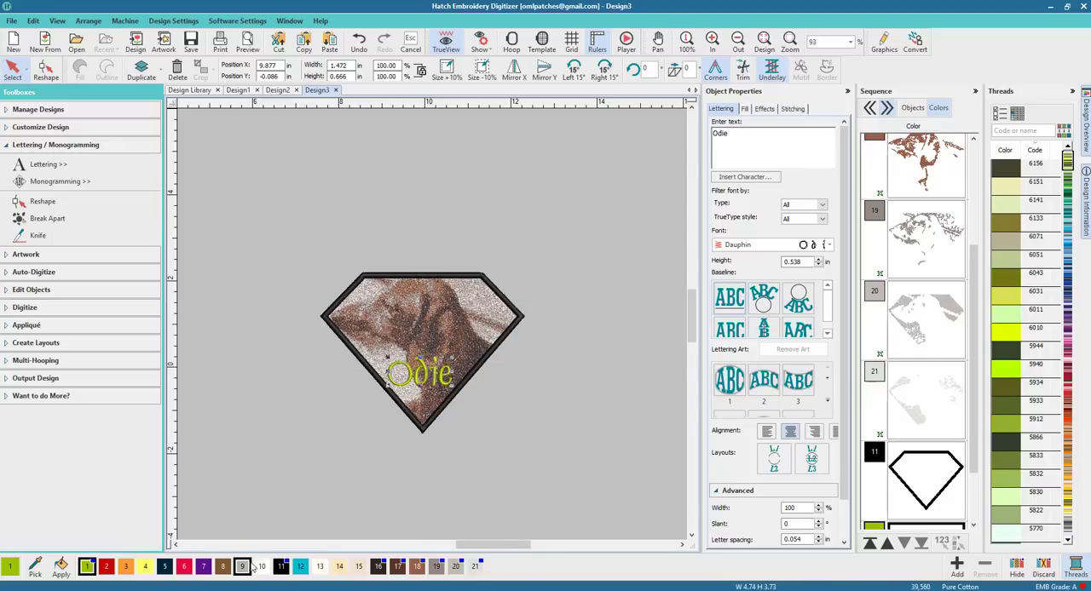
Step: Recolor the "Odie" lettering to thread color 11
click(280, 566)
click(545, 462)
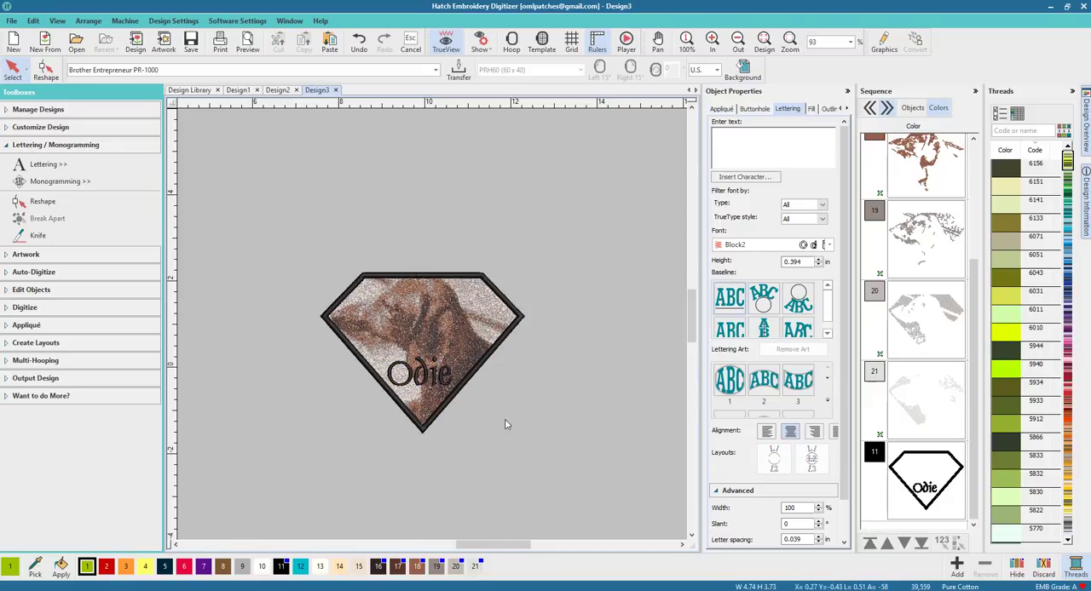
scroll(443, 323, up, 2)
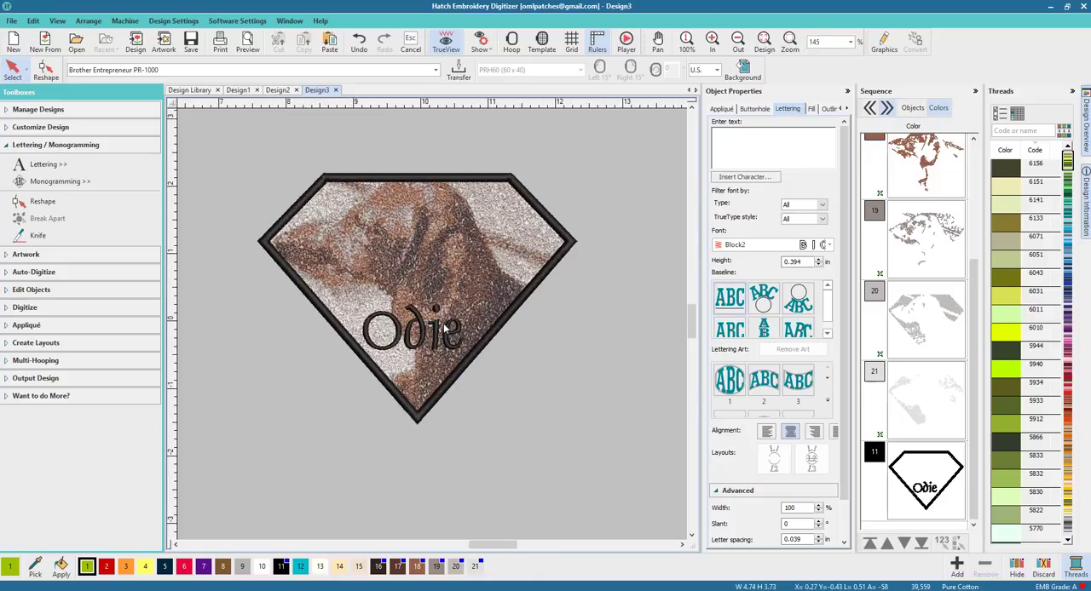
scroll(434, 326, down, 1)
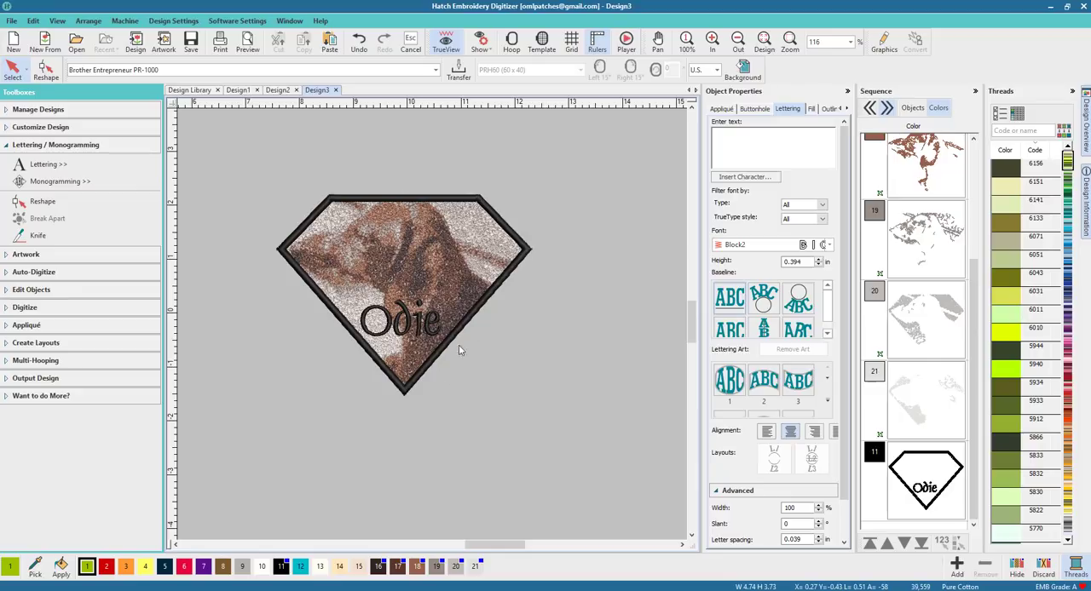
Step: Review the finished patch design by selecting the diamond outline and then all objects to inspect them
click(353, 200)
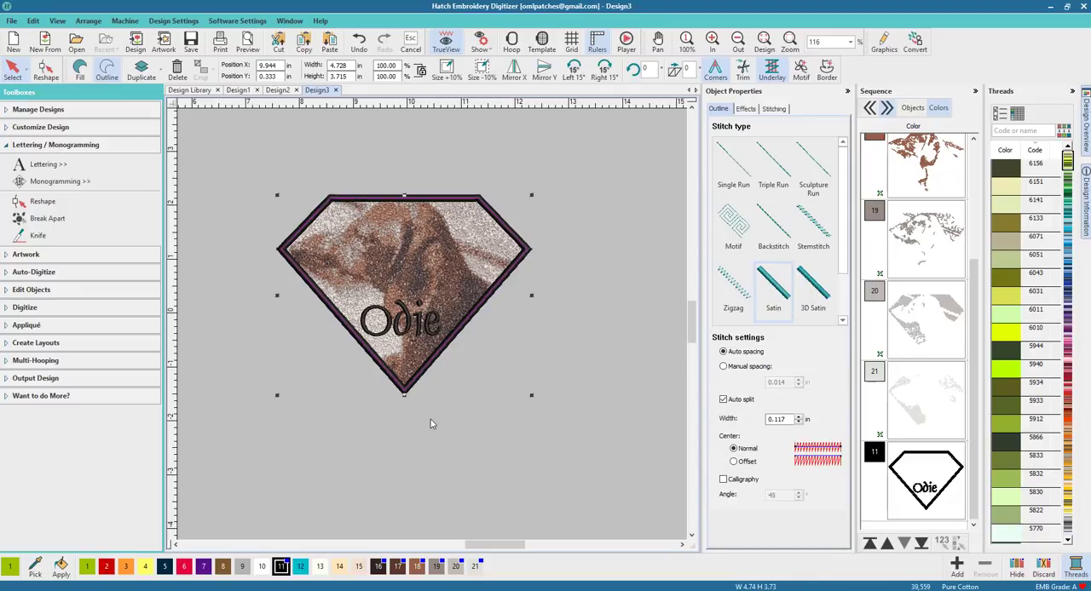
click(418, 447)
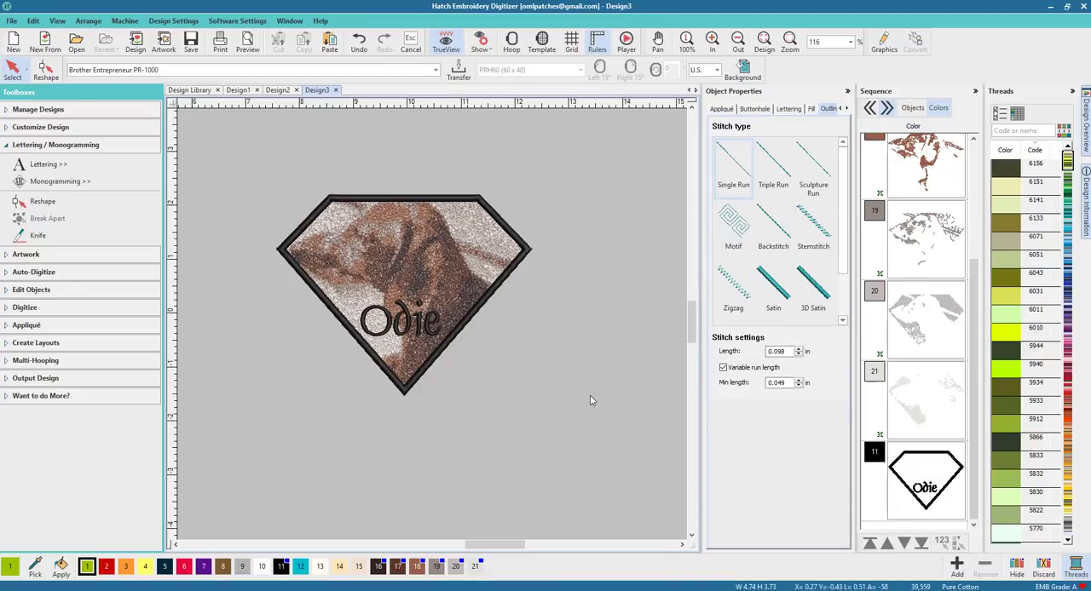
drag(215, 135, 584, 464)
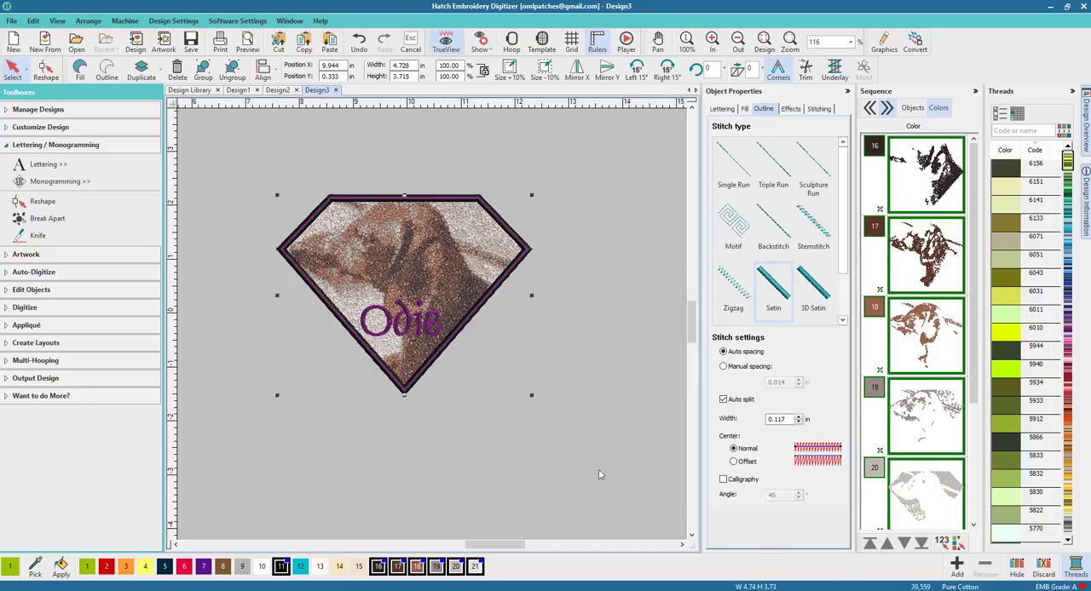
click(461, 449)
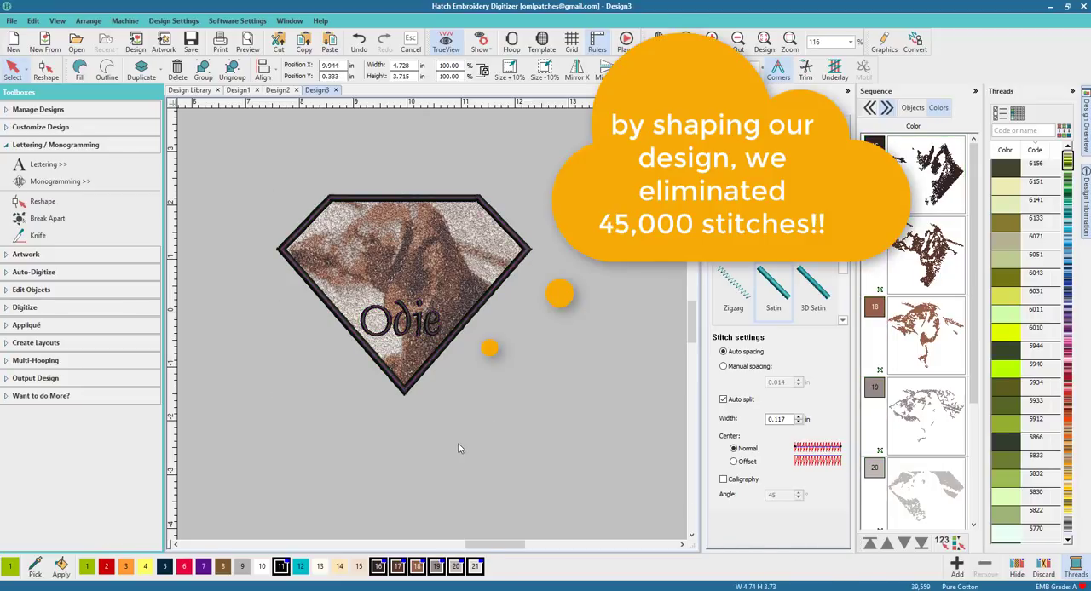
drag(317, 319, 251, 151)
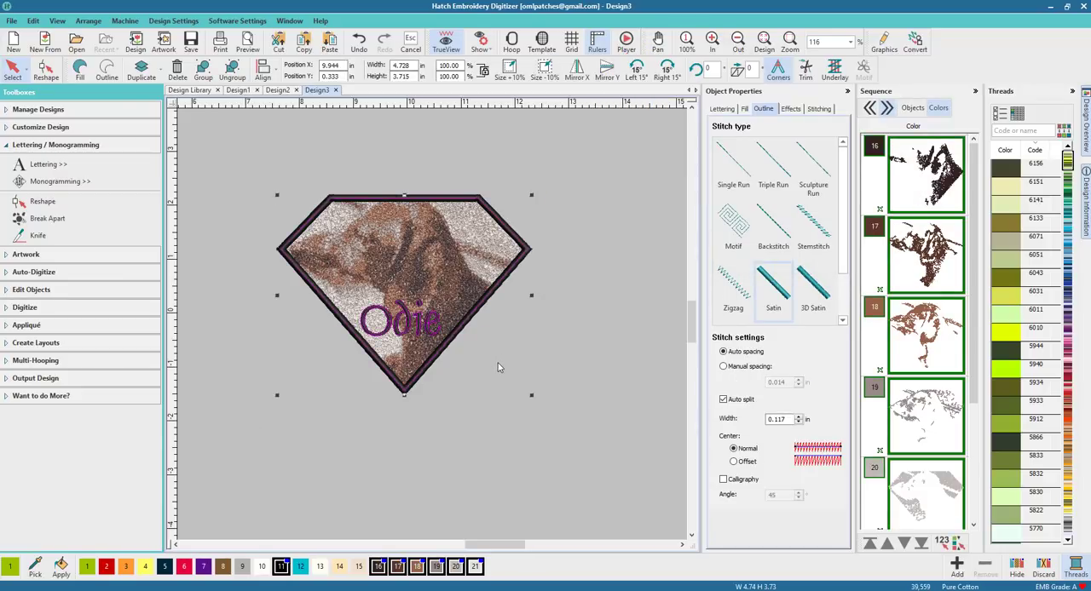
click(457, 442)
scroll(432, 451, down, 1)
scroll(477, 236, up, 1)
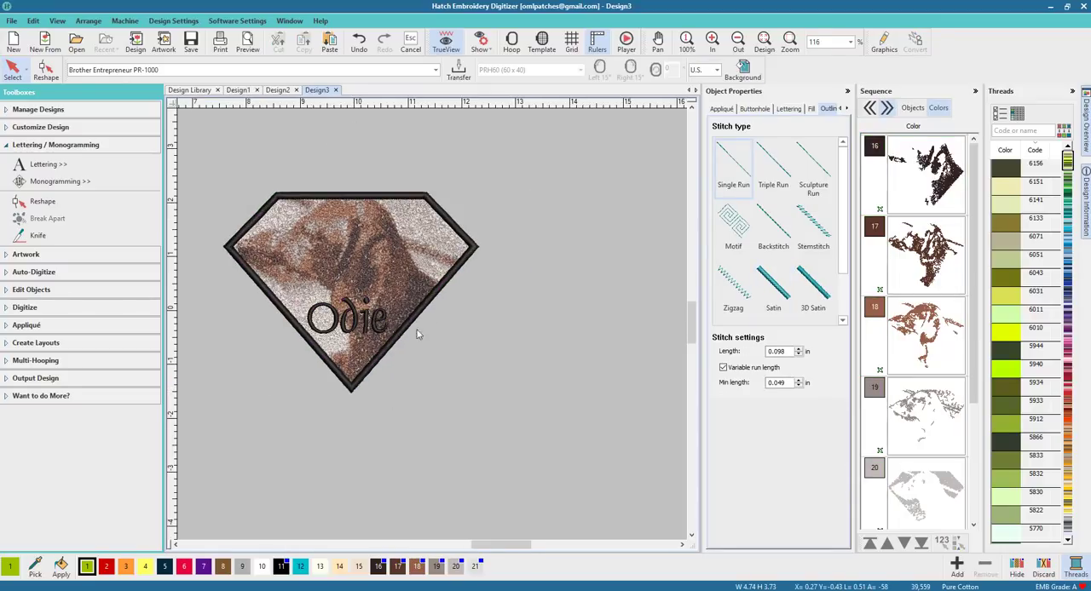
click(175, 544)
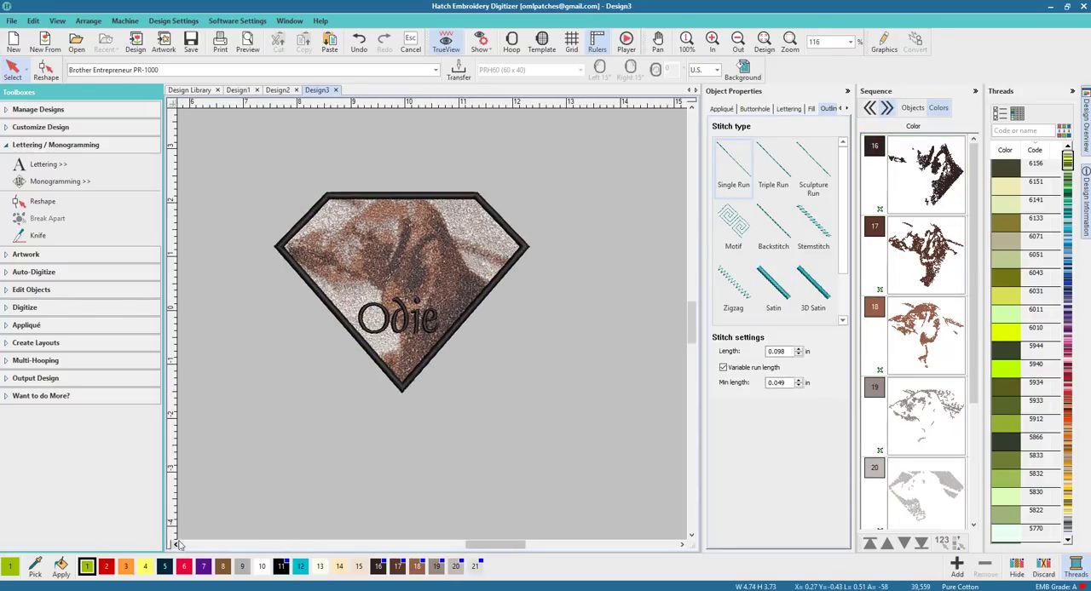